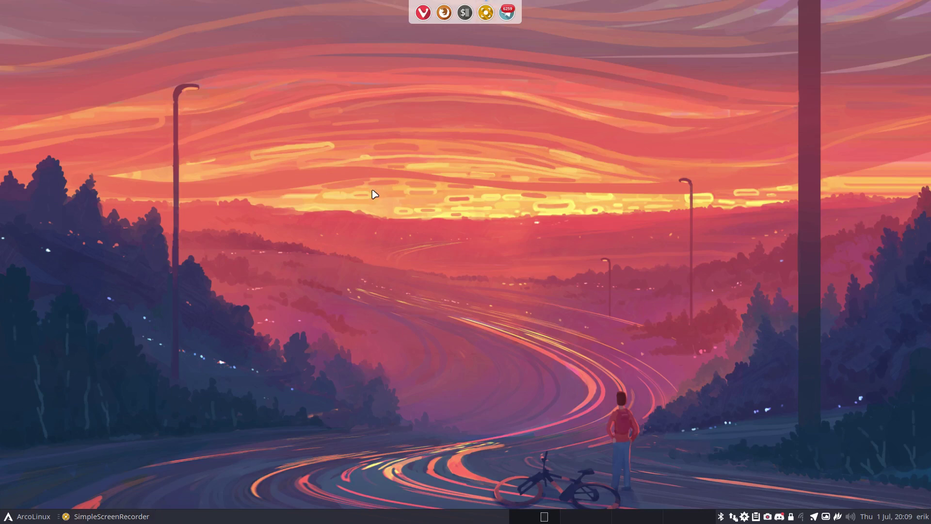
Launch the urxvt terminal showing the neofetch ArcoLinux system summary.
{"action": "key", "text": "ctrl+alt+Return"}
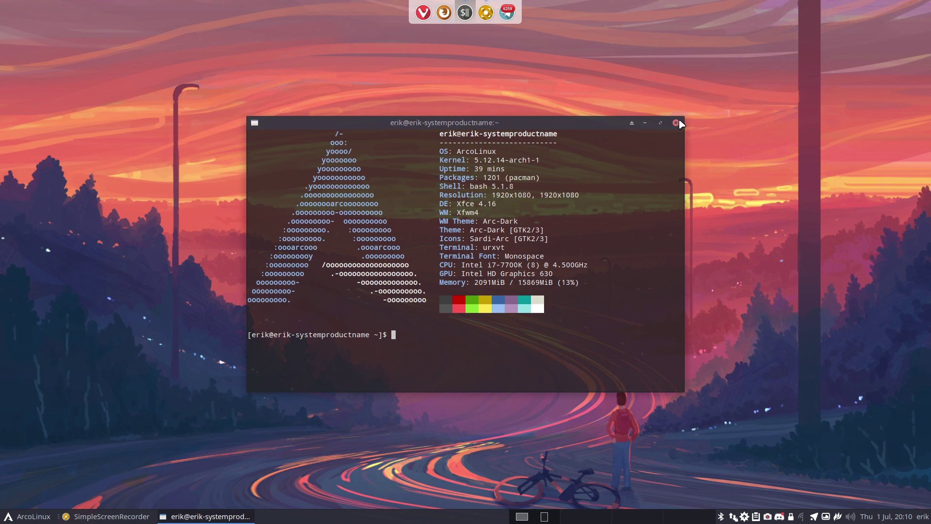
List all shell aliases and highlight the yayskip and paruskip alias names.
{"action": "type", "text": "alias"}
{"action": "key", "text": "Return"}
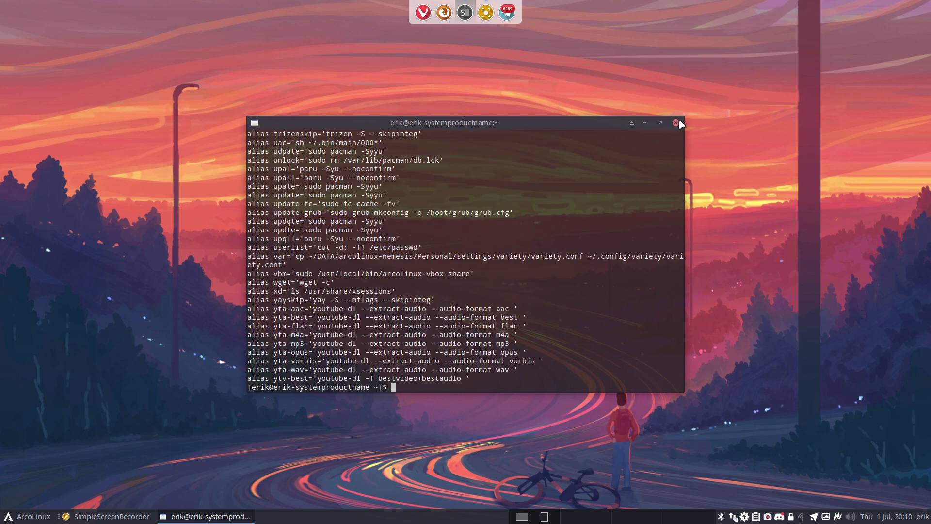
{"action": "left_click_drag", "start_coordinate": [310, 300], "coordinate": [276, 301]}
{"action": "scroll", "coordinate": [341, 274], "scroll_direction": "up", "scroll_amount": 8}
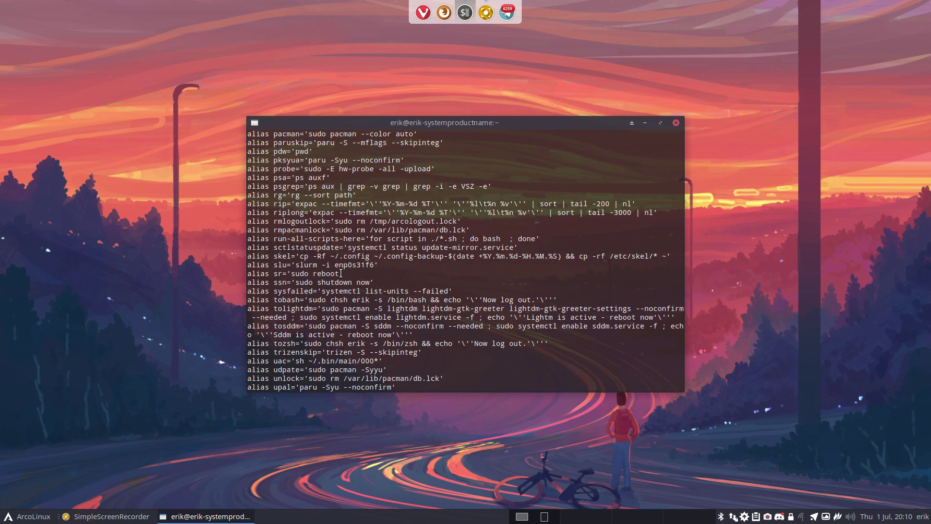
{"action": "scroll", "coordinate": [341, 273], "scroll_direction": "up", "scroll_amount": 5}
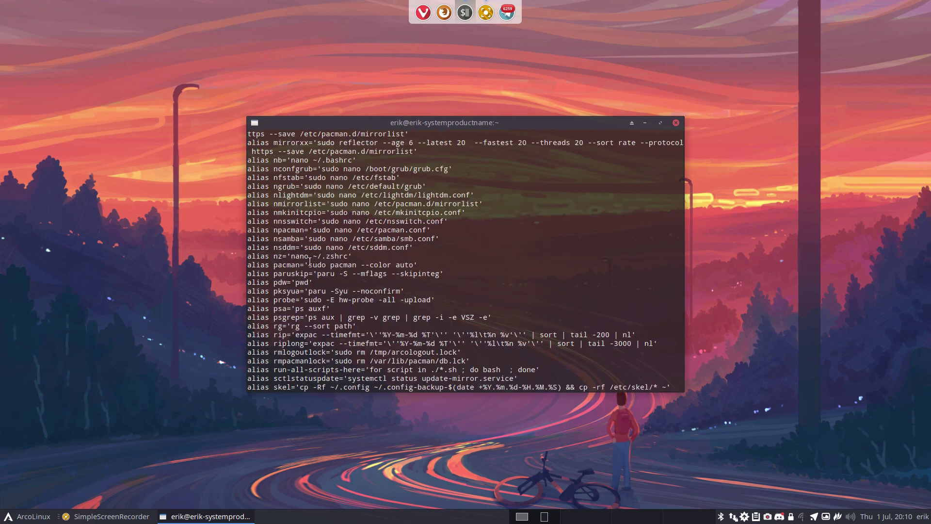
{"action": "left_click_drag", "start_coordinate": [309, 274], "coordinate": [274, 274]}
Check the current month's calendar, close it, and clear the terminal selection.
{"action": "left_click", "coordinate": [884, 517]}
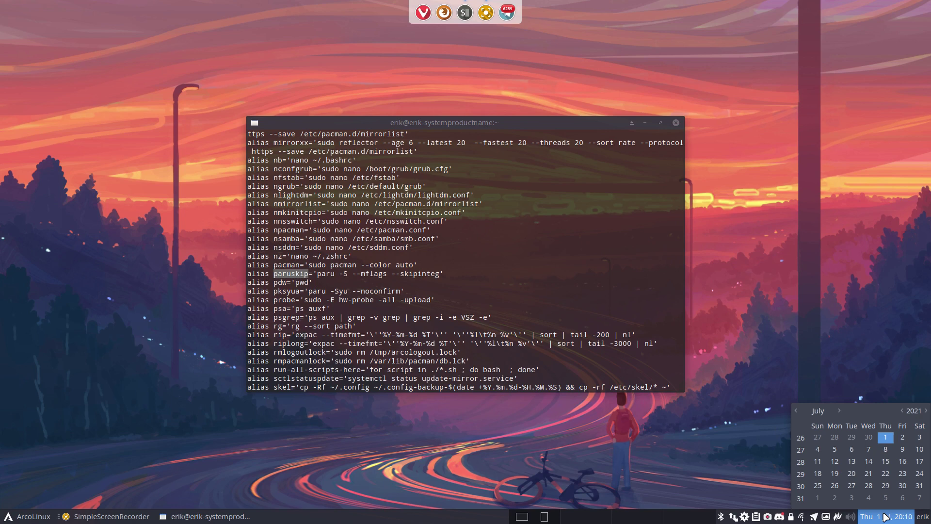
{"action": "left_click", "coordinate": [754, 295]}
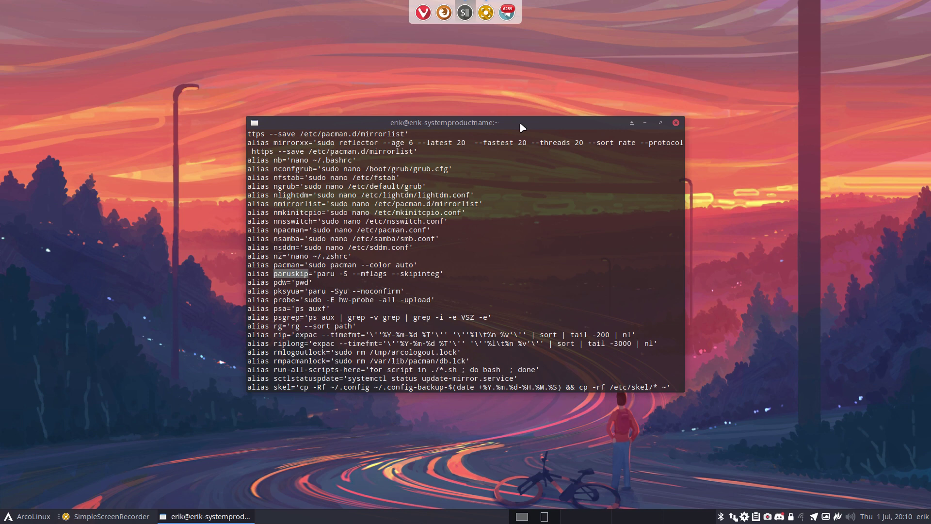
{"action": "left_click", "coordinate": [377, 268]}
{"action": "left_click", "coordinate": [30, 516]}
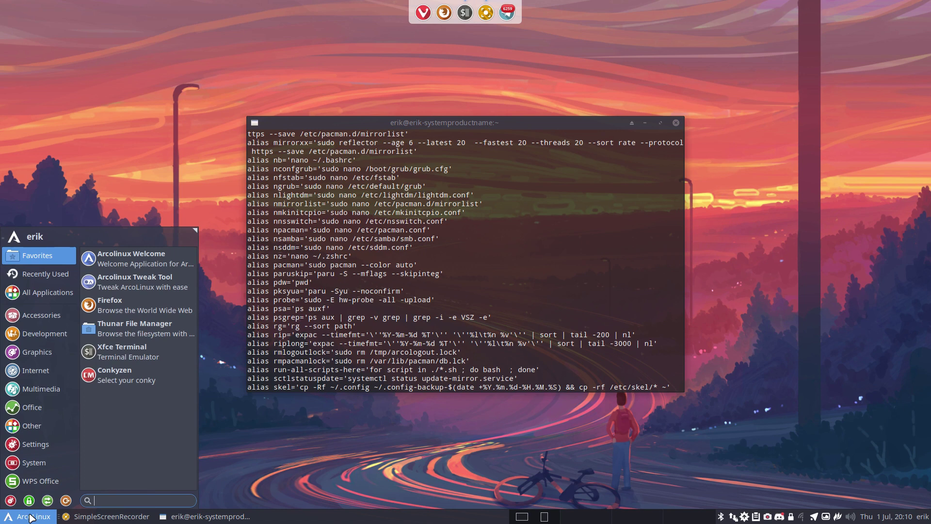
{"action": "type", "text": "mull"}
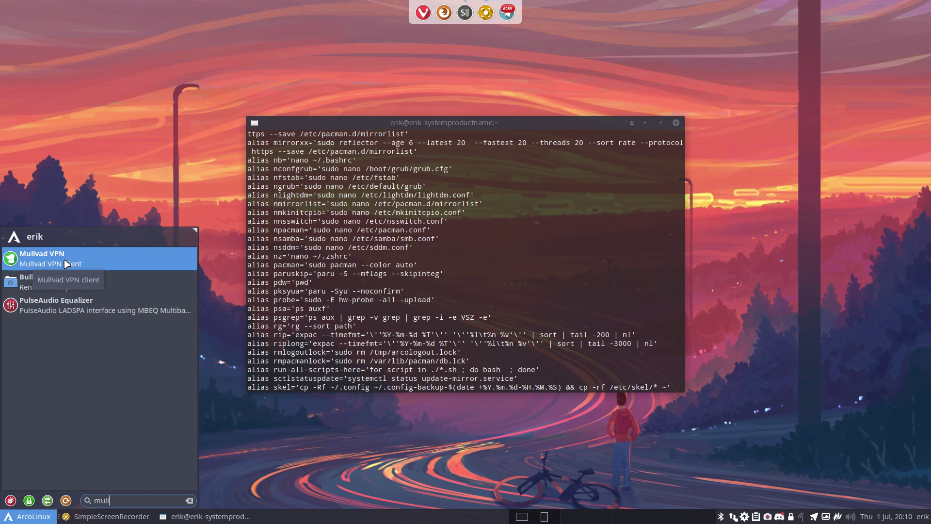
{"action": "left_click", "coordinate": [22, 518]}
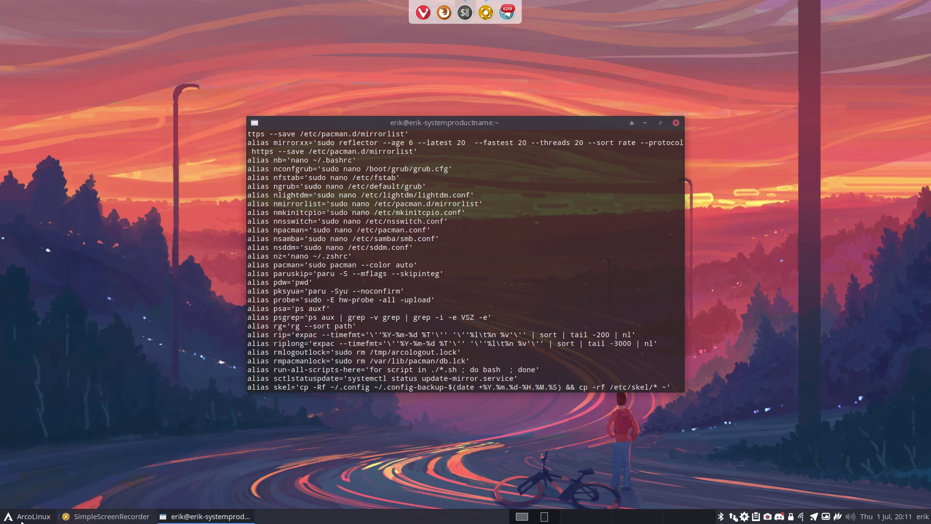
{"action": "left_click", "coordinate": [21, 520]}
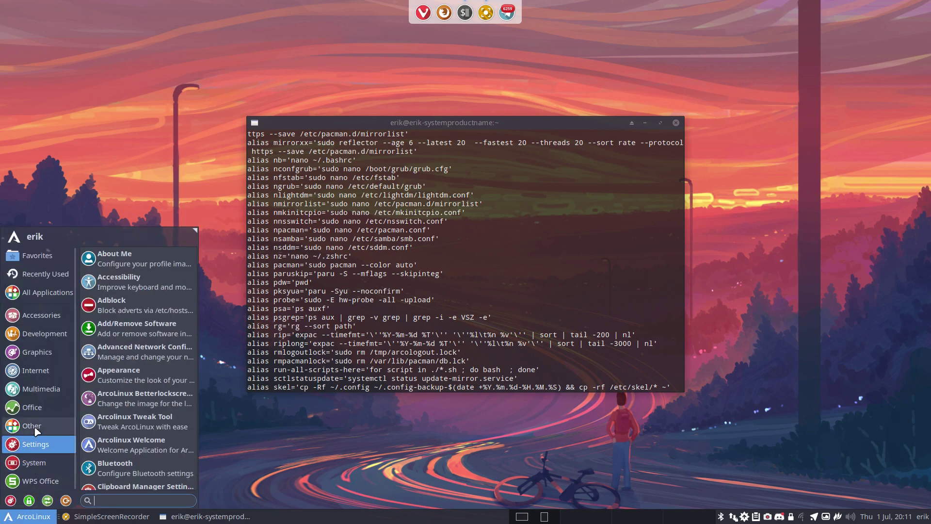
{"action": "mouse_move", "coordinate": [49, 290]}
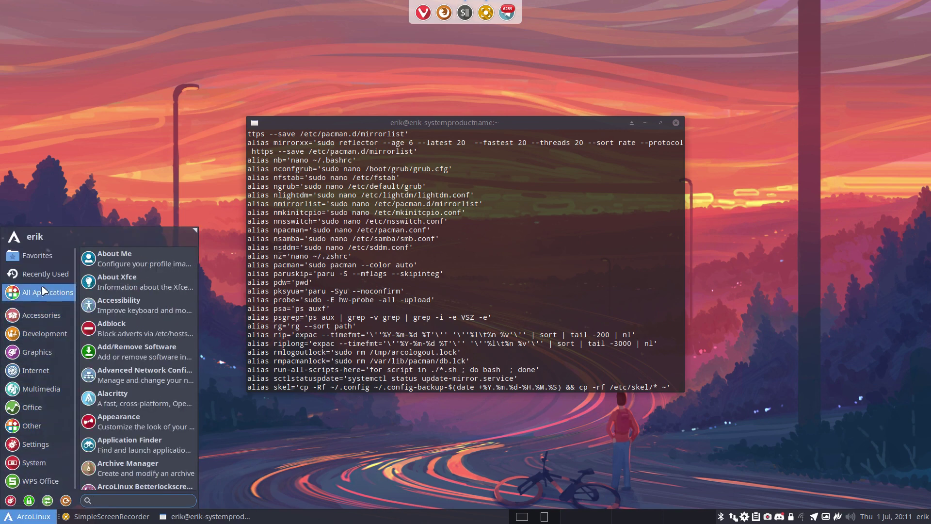
{"action": "scroll", "coordinate": [131, 310], "scroll_direction": "down", "scroll_amount": 8}
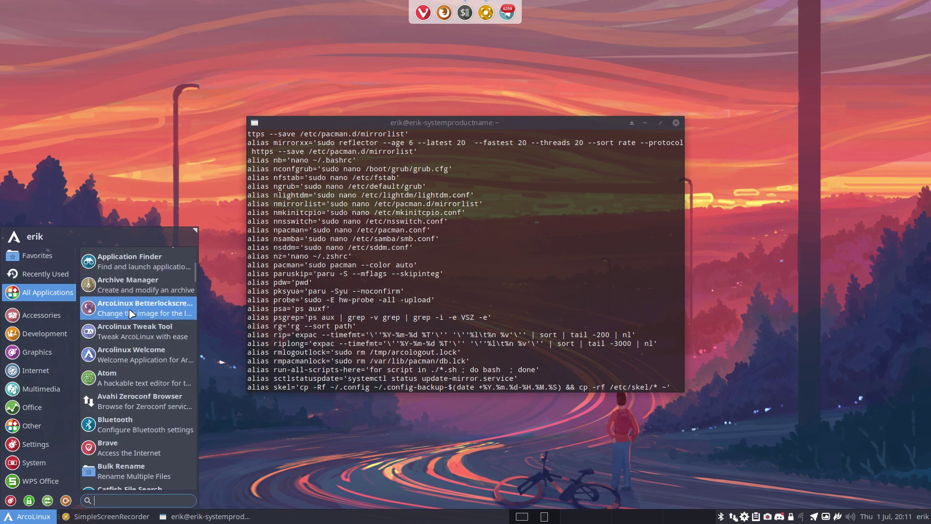
{"action": "scroll", "coordinate": [131, 313], "scroll_direction": "down", "scroll_amount": 11}
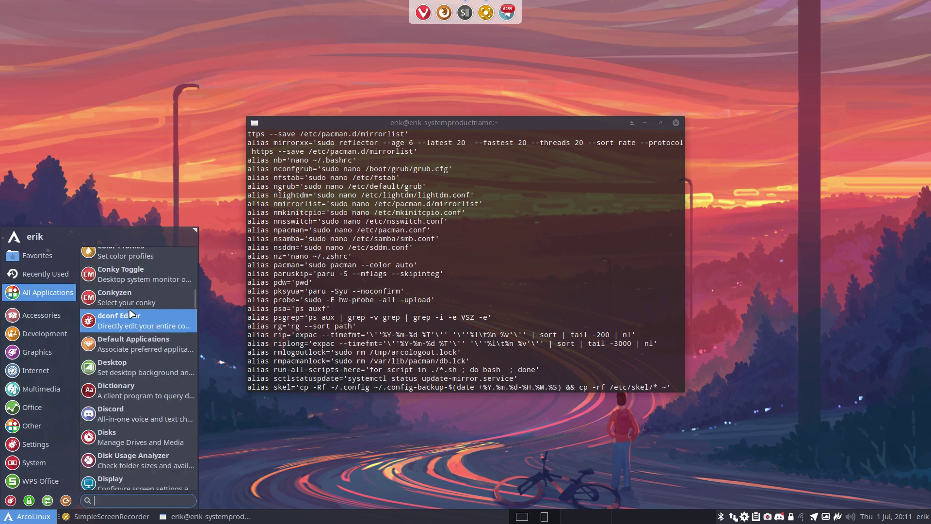
{"action": "scroll", "coordinate": [131, 313], "scroll_direction": "down", "scroll_amount": 12}
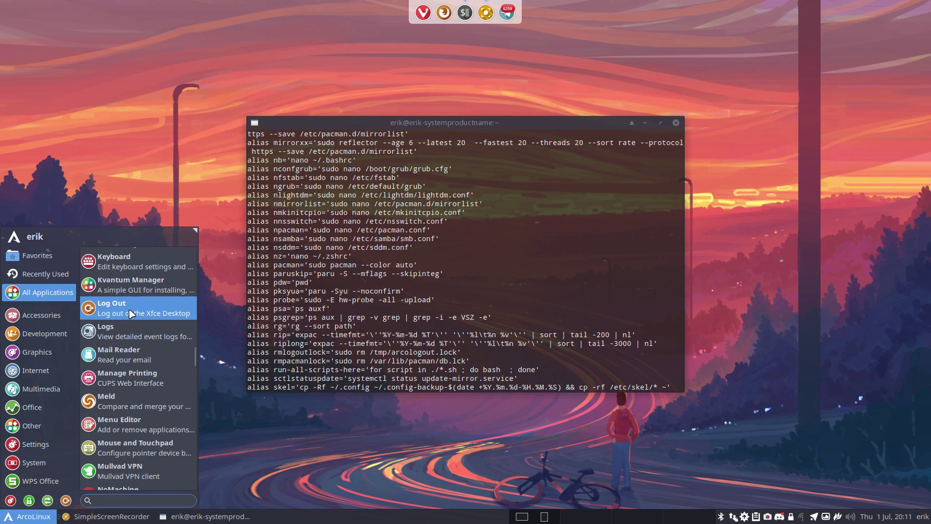
{"action": "scroll", "coordinate": [131, 314], "scroll_direction": "down", "scroll_amount": 1}
{"action": "scroll", "coordinate": [131, 314], "scroll_direction": "down", "scroll_amount": 2}
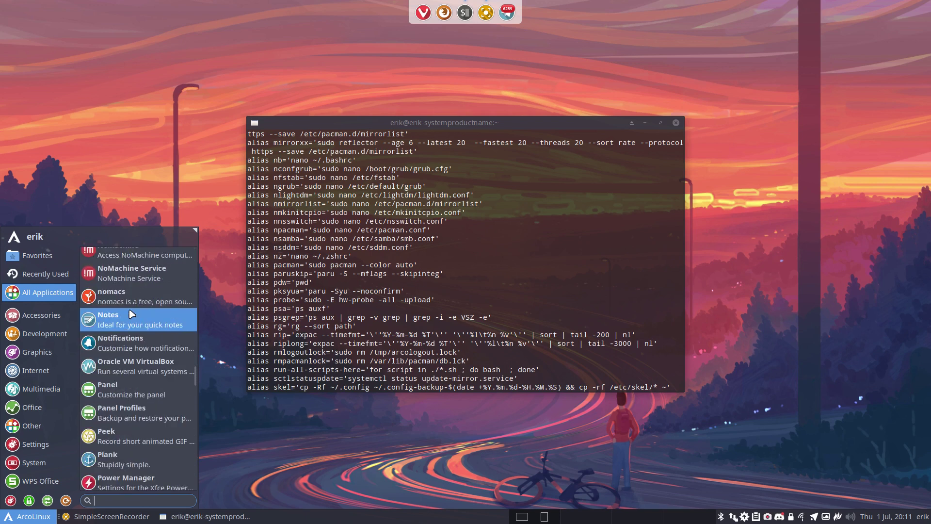
{"action": "scroll", "coordinate": [131, 315], "scroll_direction": "up", "scroll_amount": 3}
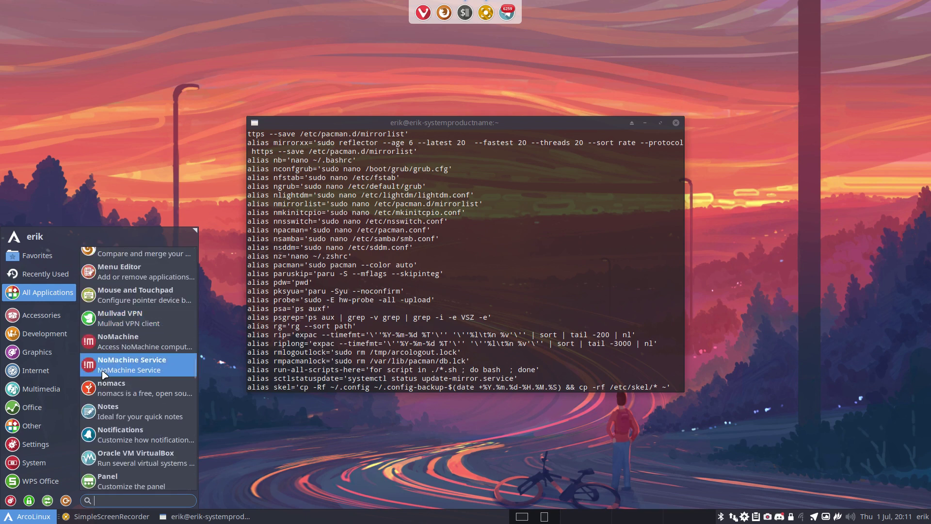
{"action": "scroll", "coordinate": [114, 433], "scroll_direction": "down", "scroll_amount": 15}
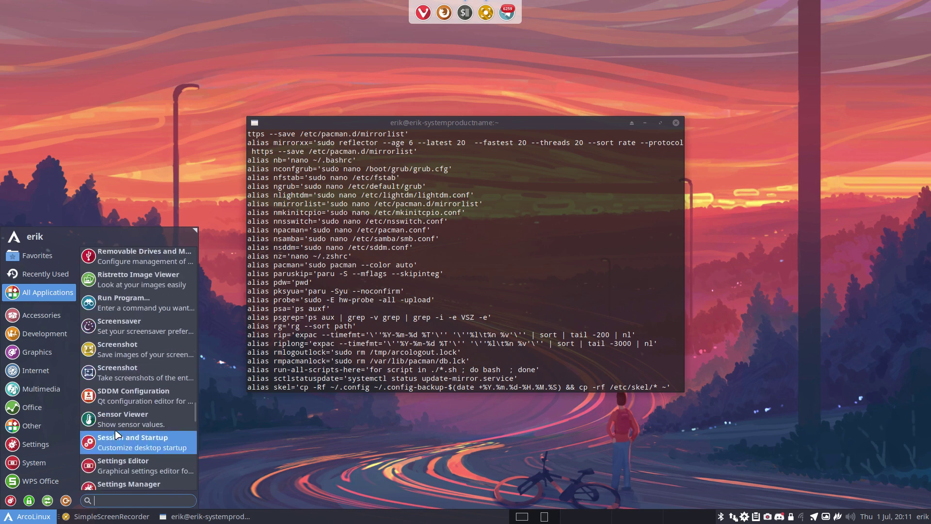
{"action": "left_click", "coordinate": [266, 458]}
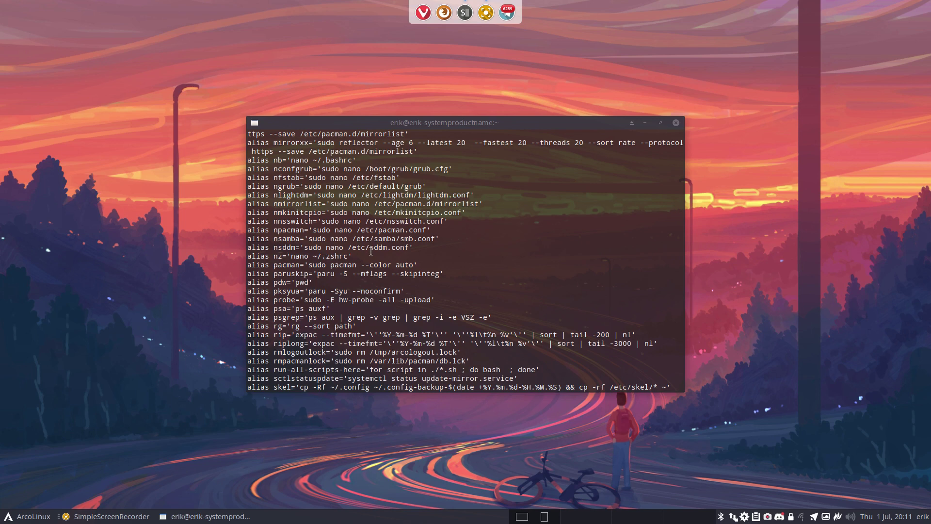
{"action": "left_click", "coordinate": [23, 517]}
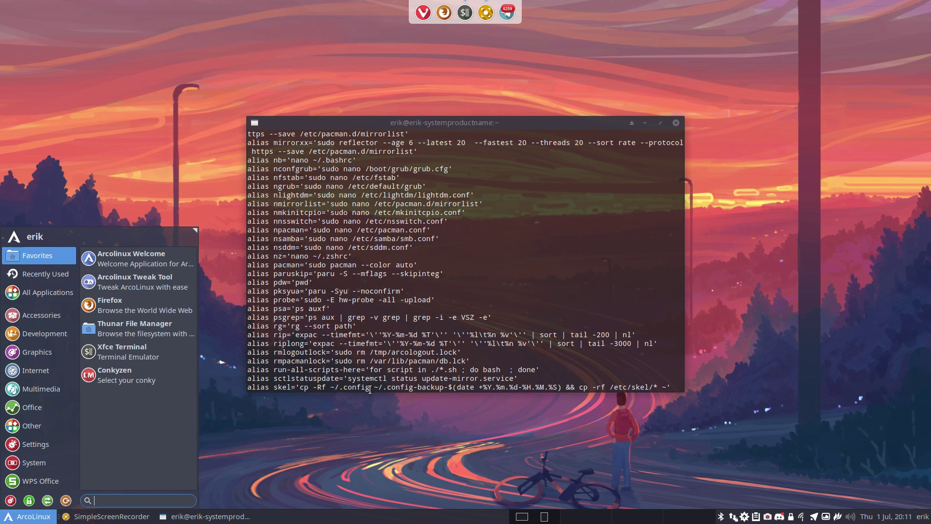
{"action": "left_click", "coordinate": [388, 374]}
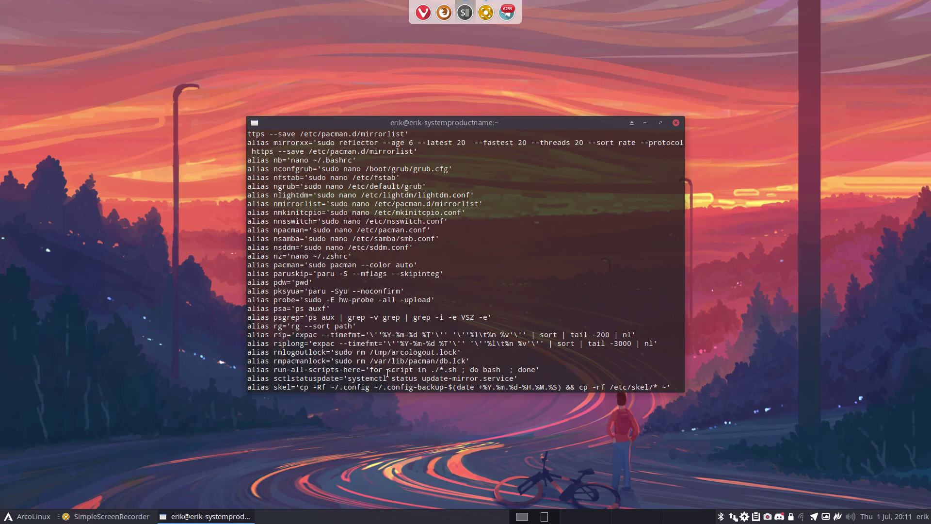
Search Google for 'mullvad' in Chromium and open the Mullvad VPN site at mullvad.net/nl.
{"action": "key", "text": "ctrl+alt+g"}
{"action": "left_click", "coordinate": [371, 214]}
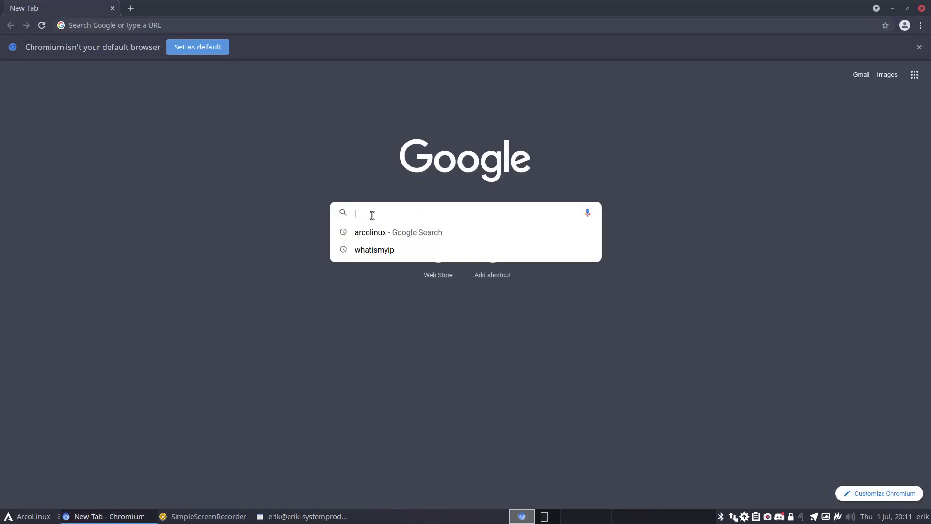
{"action": "type", "text": "mullvad"}
{"action": "key", "text": "Return"}
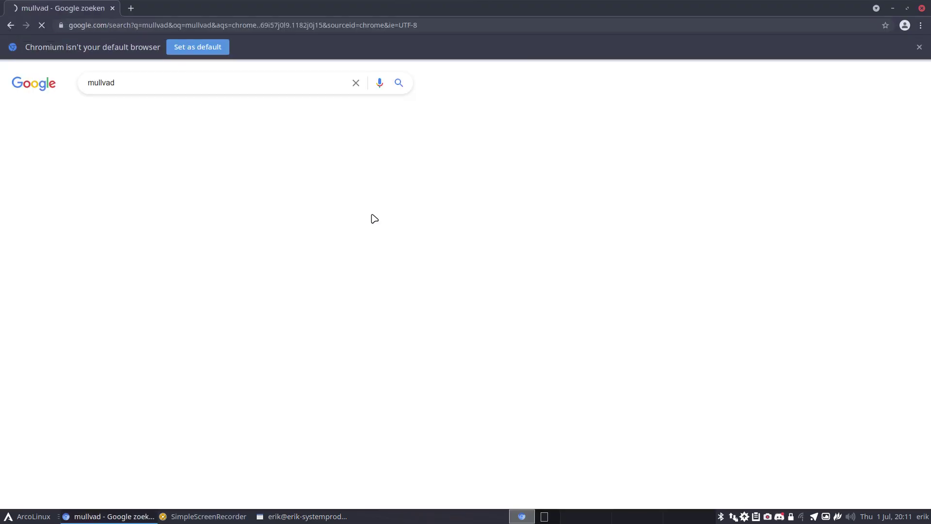
{"action": "left_click", "coordinate": [187, 175]}
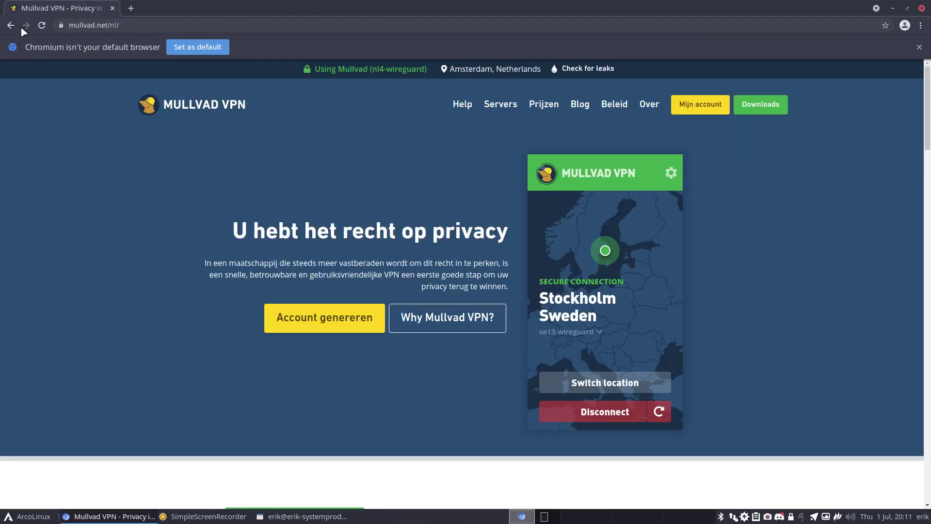
{"action": "left_click", "coordinate": [12, 25]}
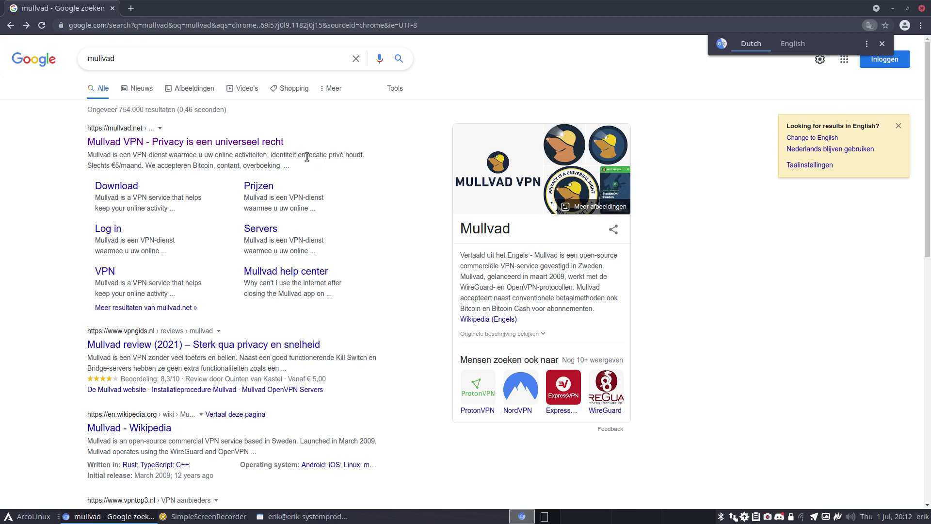
{"action": "left_click", "coordinate": [167, 148]}
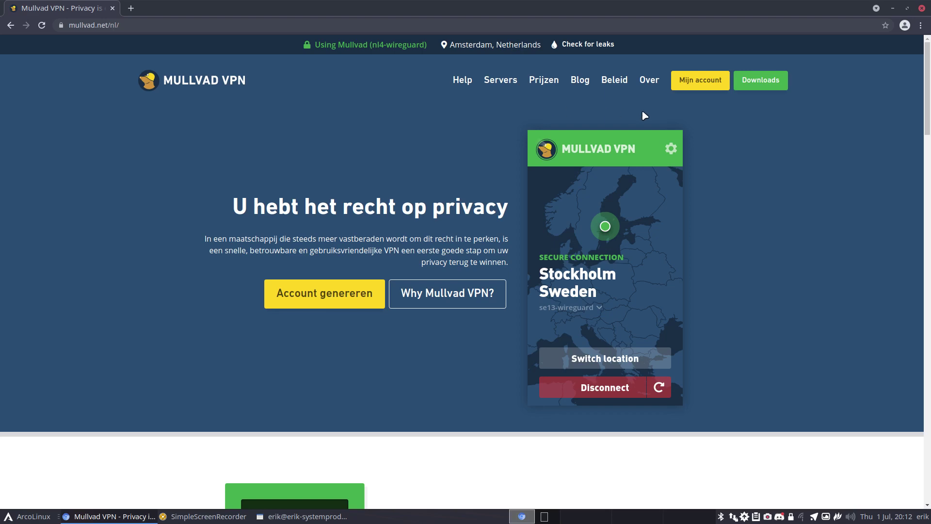
Change the footer language selector from Nederlands to English.
{"action": "scroll", "coordinate": [749, 209], "scroll_direction": "down", "scroll_amount": 15}
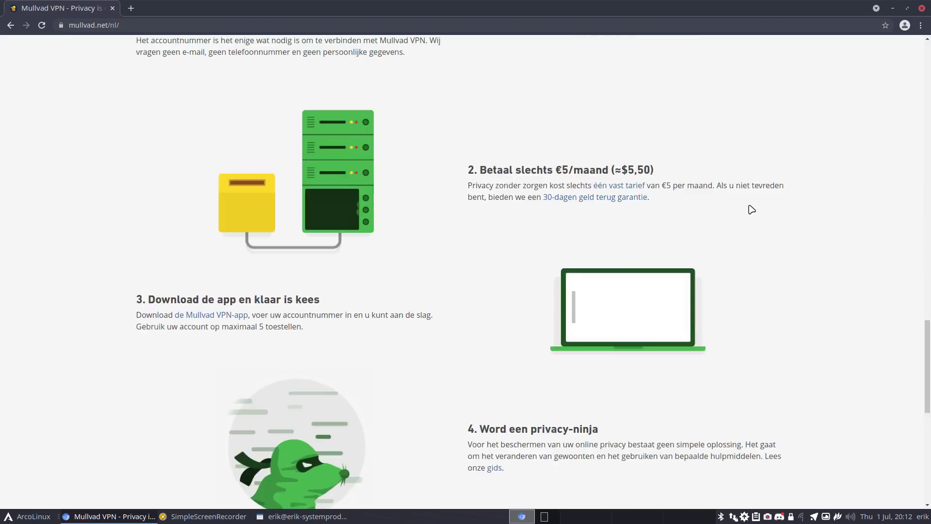
{"action": "scroll", "coordinate": [751, 209], "scroll_direction": "down", "scroll_amount": 10}
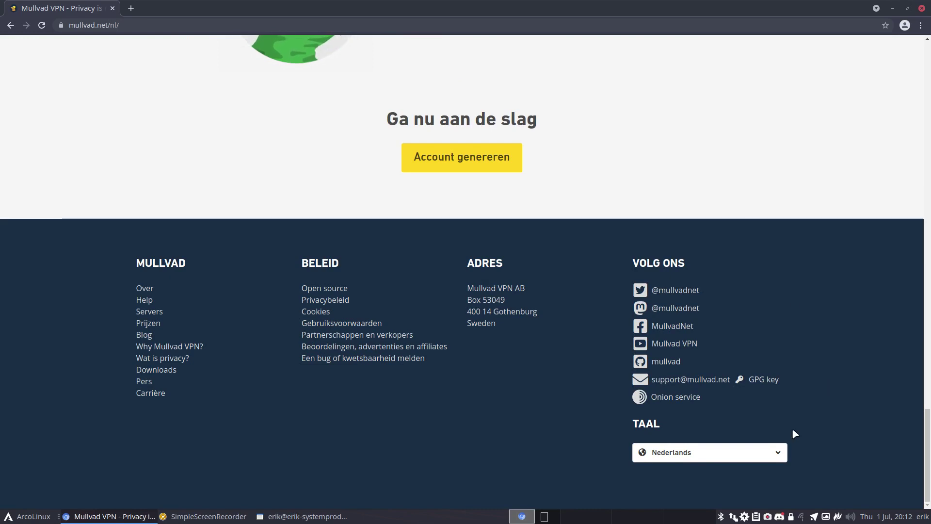
{"action": "left_click", "coordinate": [776, 452]}
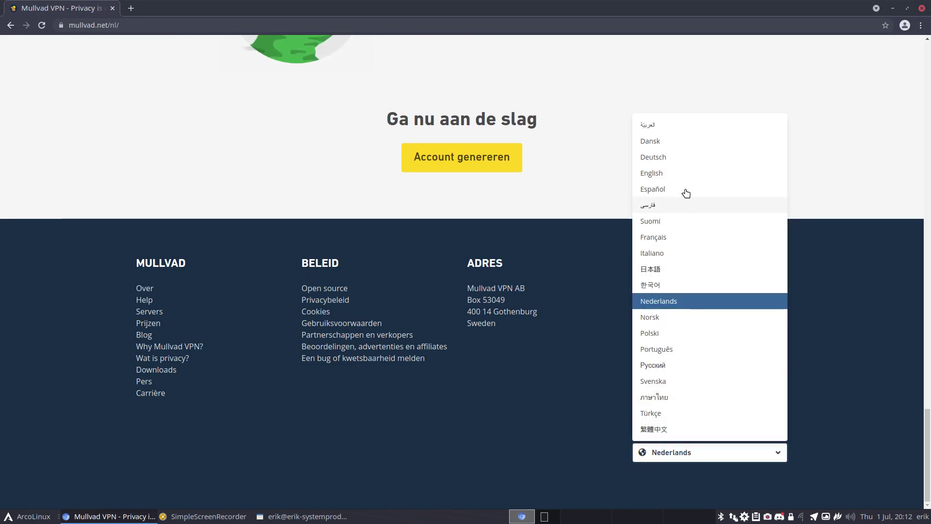
{"action": "left_click", "coordinate": [679, 176]}
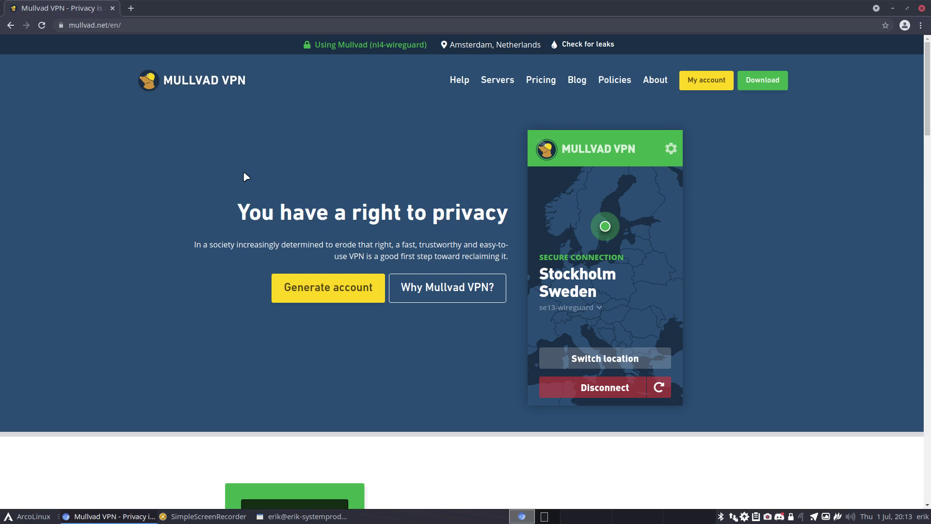
Scroll the homepage past the feature sections to the 'Getting started with Mullvad' download steps.
{"action": "scroll", "coordinate": [184, 163], "scroll_direction": "down", "scroll_amount": 2}
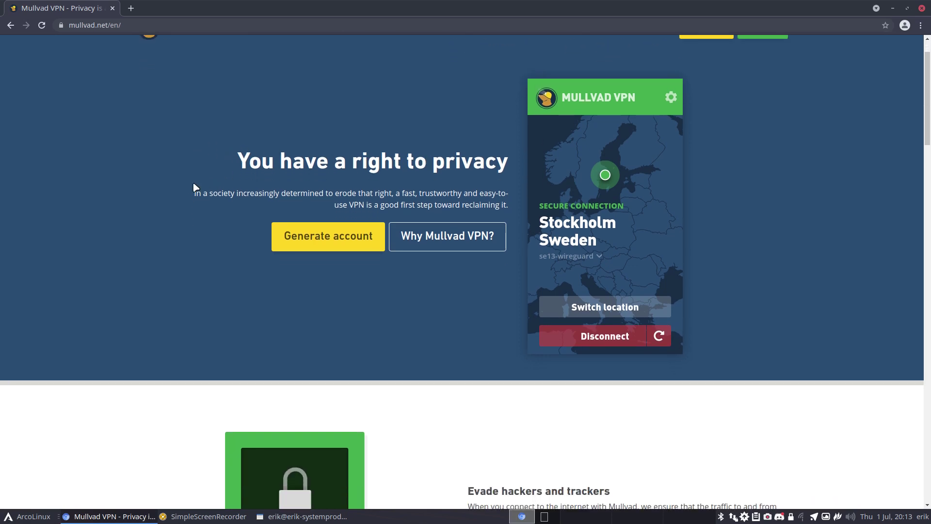
{"action": "scroll", "coordinate": [218, 174], "scroll_direction": "down", "scroll_amount": 2}
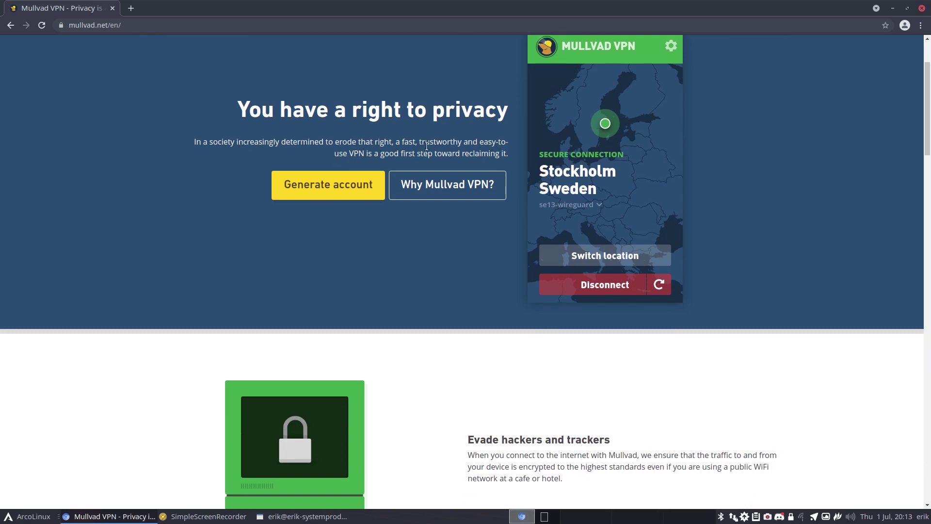
{"action": "scroll", "coordinate": [373, 256], "scroll_direction": "down", "scroll_amount": 3}
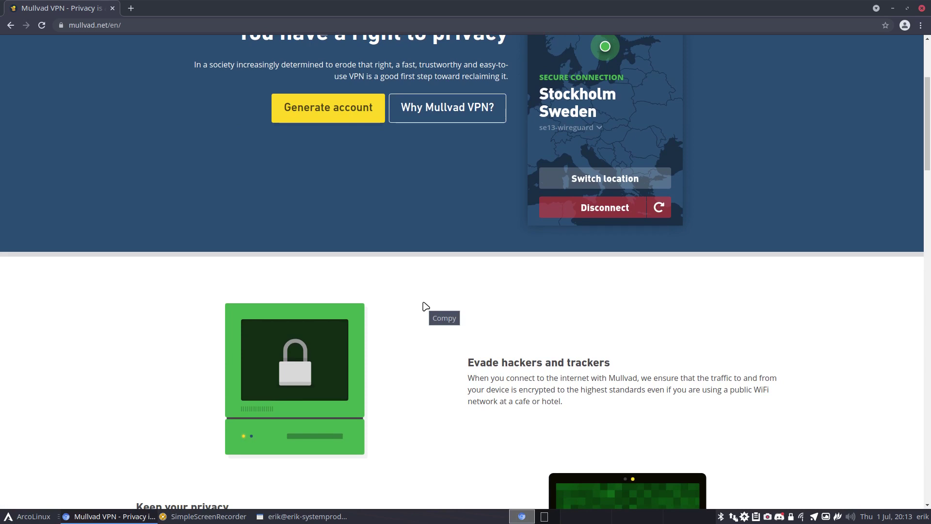
{"action": "scroll", "coordinate": [426, 307], "scroll_direction": "down", "scroll_amount": 3}
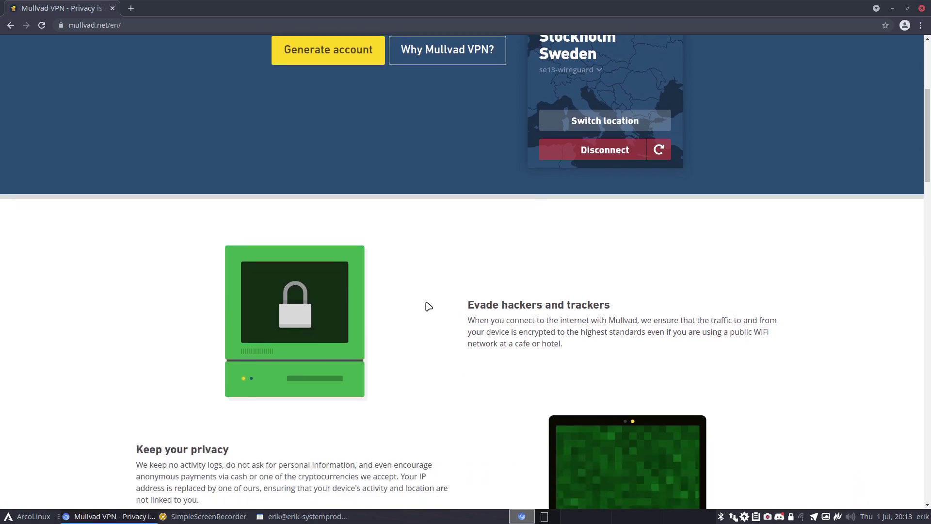
{"action": "scroll", "coordinate": [429, 306], "scroll_direction": "down", "scroll_amount": 1}
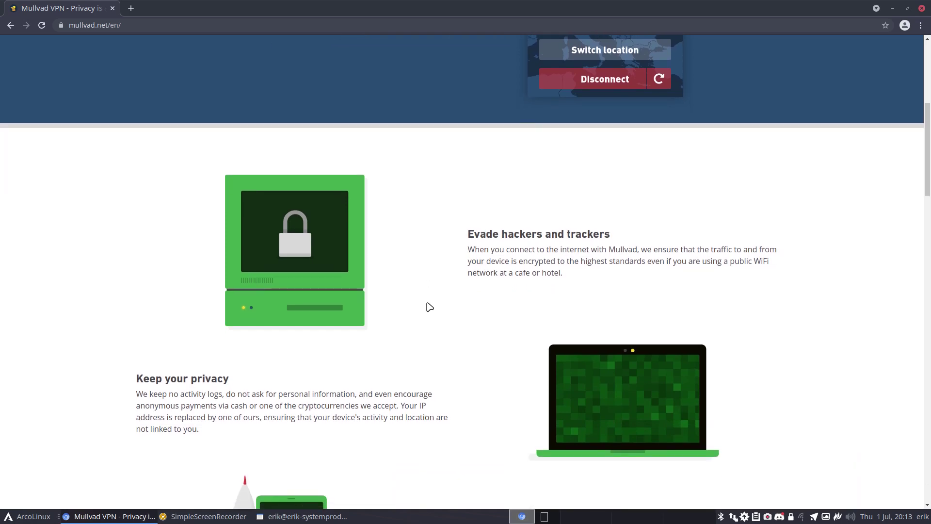
{"action": "scroll", "coordinate": [430, 306], "scroll_direction": "down", "scroll_amount": 1}
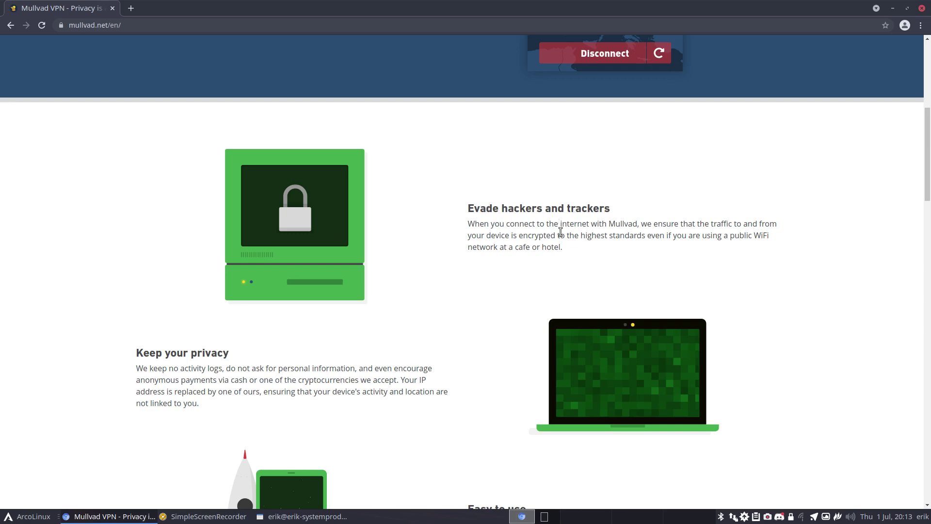
{"action": "scroll", "coordinate": [203, 352], "scroll_direction": "down", "scroll_amount": 10}
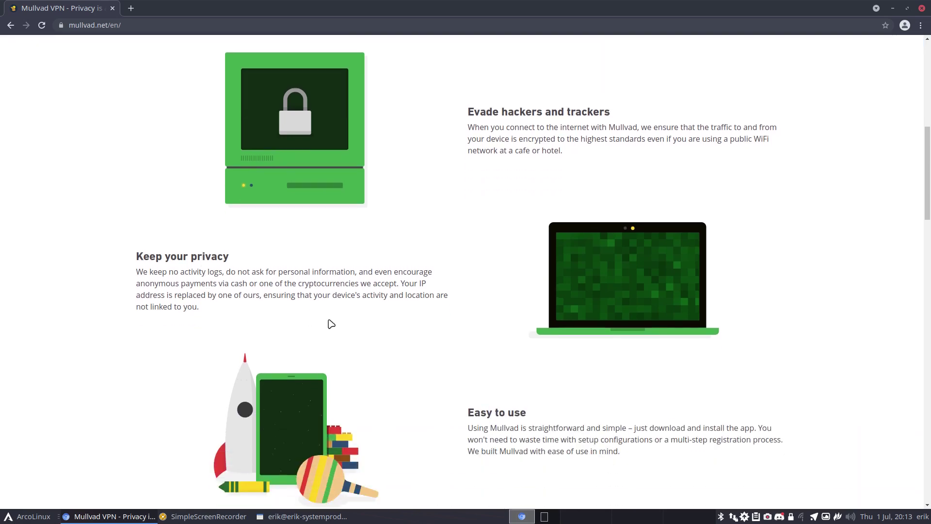
{"action": "scroll", "coordinate": [447, 338], "scroll_direction": "down", "scroll_amount": 5}
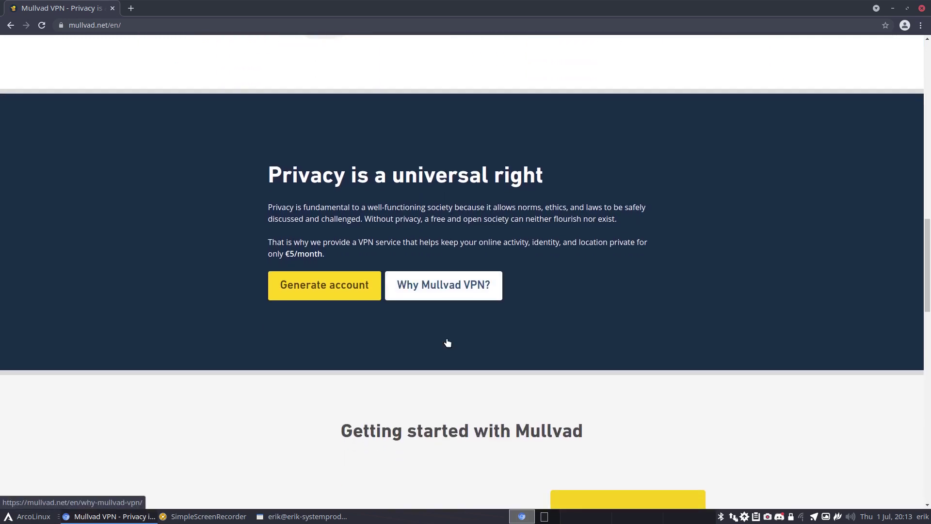
{"action": "scroll", "coordinate": [447, 339], "scroll_direction": "down", "scroll_amount": 4}
{"action": "scroll", "coordinate": [368, 358], "scroll_direction": "down", "scroll_amount": 3}
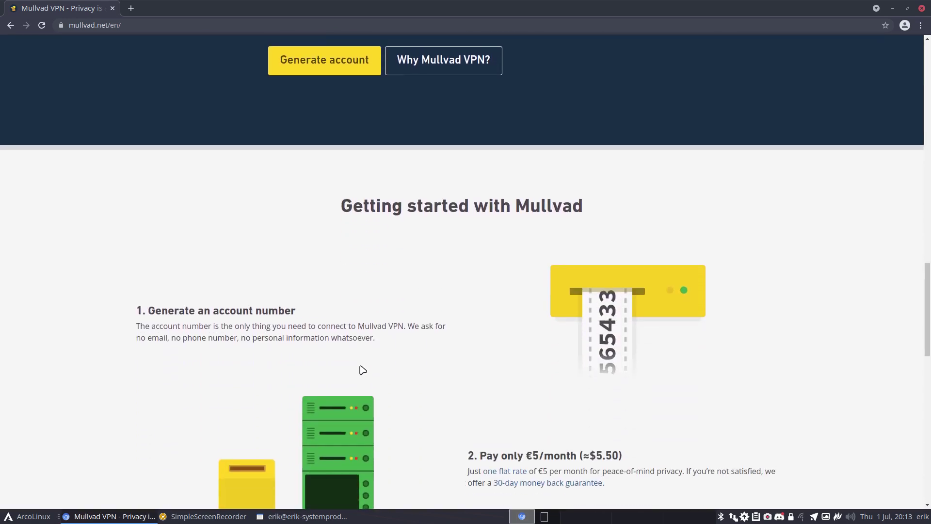
{"action": "scroll", "coordinate": [329, 317], "scroll_direction": "down", "scroll_amount": 4}
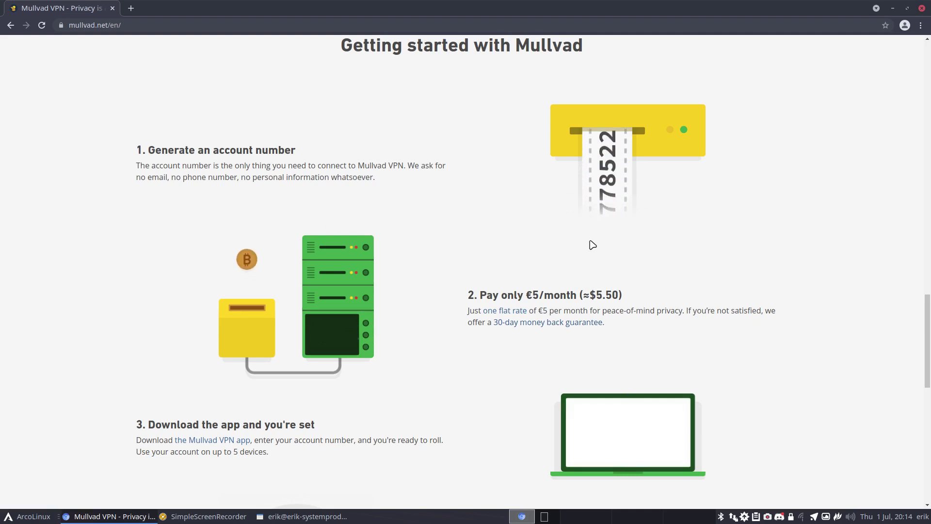
{"action": "scroll", "coordinate": [473, 225], "scroll_direction": "down", "scroll_amount": 2}
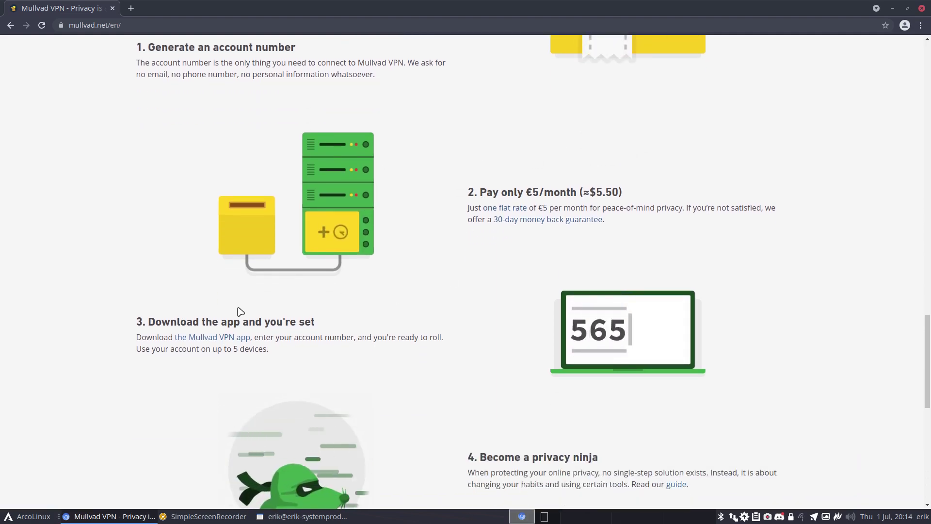
{"action": "scroll", "coordinate": [209, 259], "scroll_direction": "down", "scroll_amount": 2}
{"action": "scroll", "coordinate": [209, 259], "scroll_direction": "down", "scroll_amount": 1}
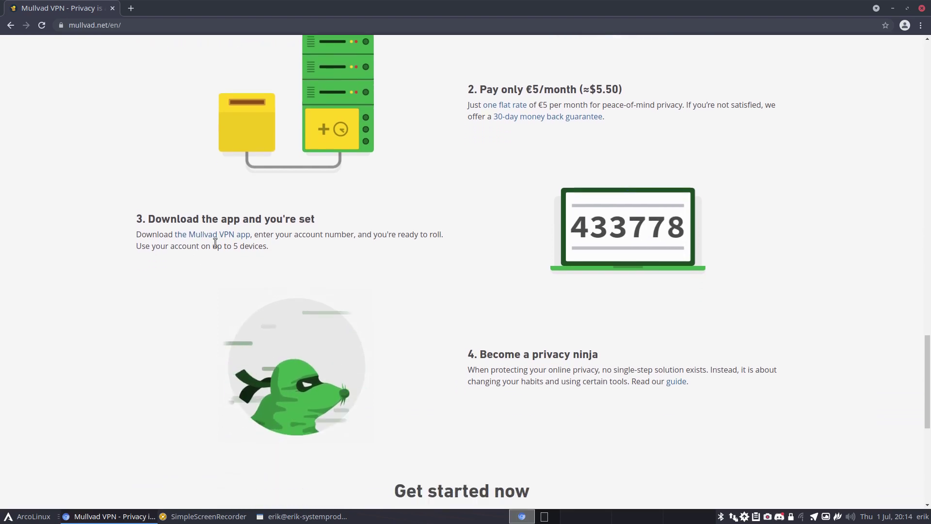
Reinstall mullvad-vpn-bin with sudo pacman -S, authenticate and confirm, then close the terminal.
{"action": "key", "text": "ctrl+alt+t"}
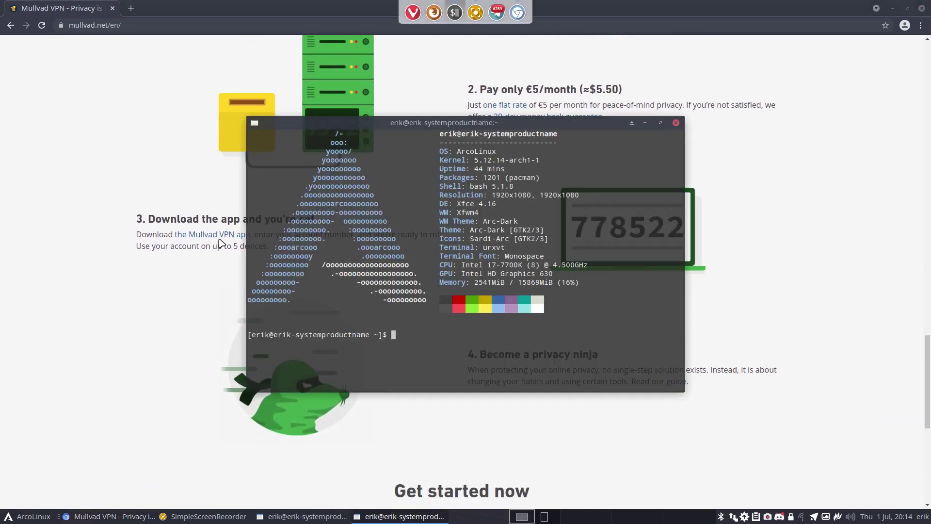
{"action": "type", "text": "sudo pacman "}
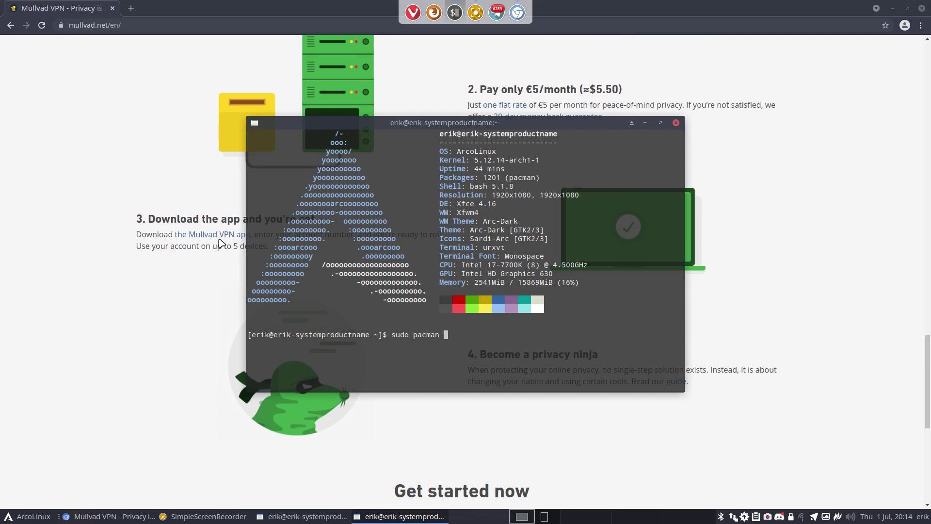
{"action": "type", "text": "-S mull"}
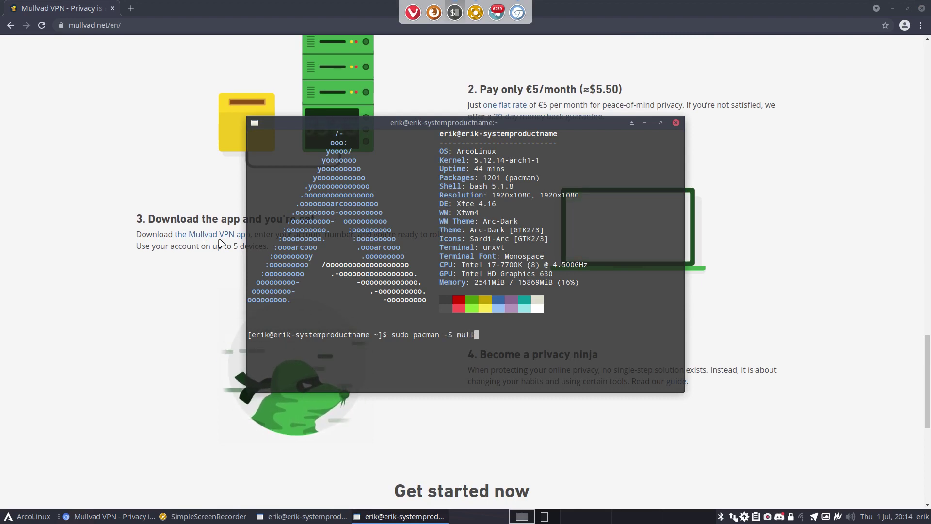
{"action": "key", "text": "Tab"}
{"action": "key", "text": "Return"}
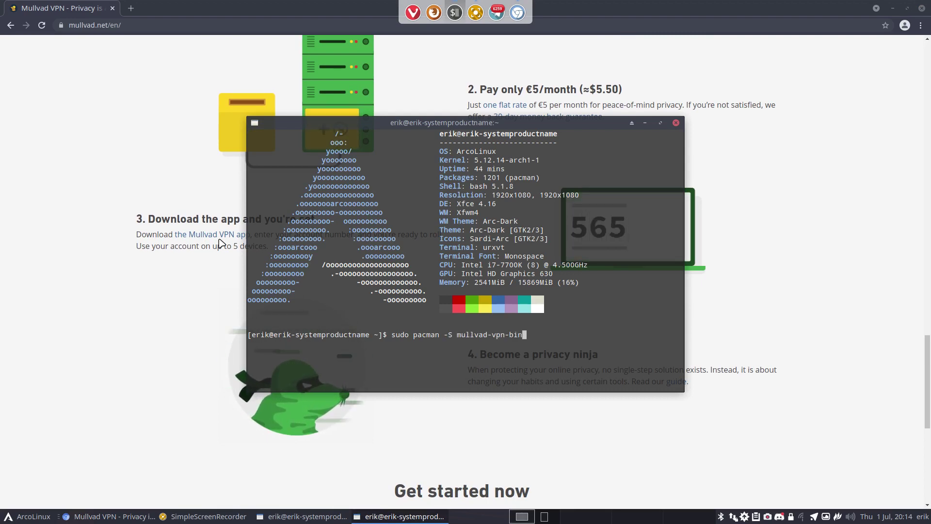
{"action": "key", "text": "Return"}
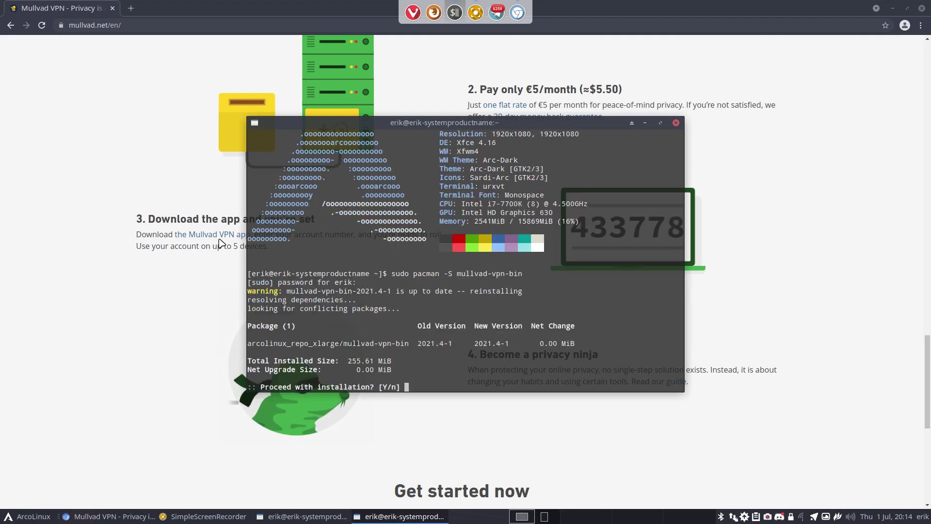
{"action": "key", "text": "Return"}
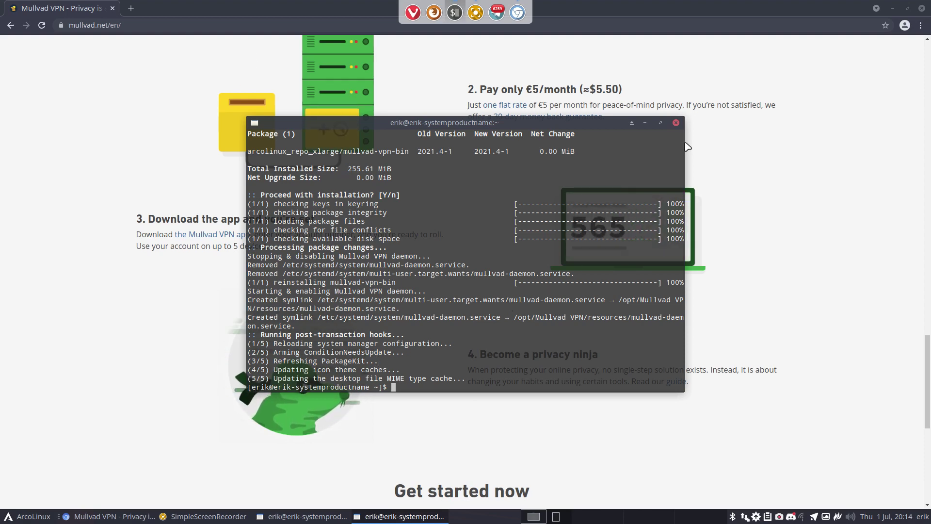
{"action": "left_click", "coordinate": [676, 123]}
Start paging forward through the Servers table, briefly switching windows and back.
{"action": "scroll", "coordinate": [640, 145], "scroll_direction": "up", "scroll_amount": 10}
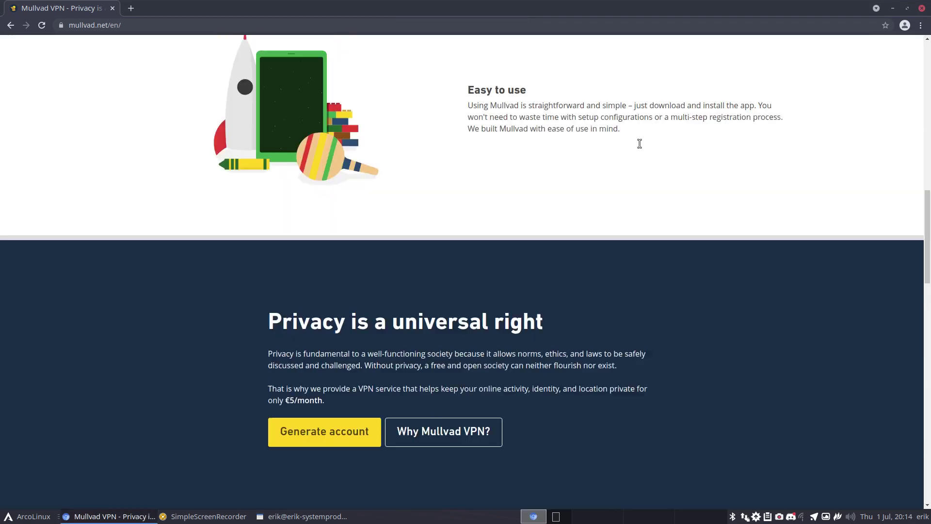
{"action": "scroll", "coordinate": [640, 144], "scroll_direction": "up", "scroll_amount": 3}
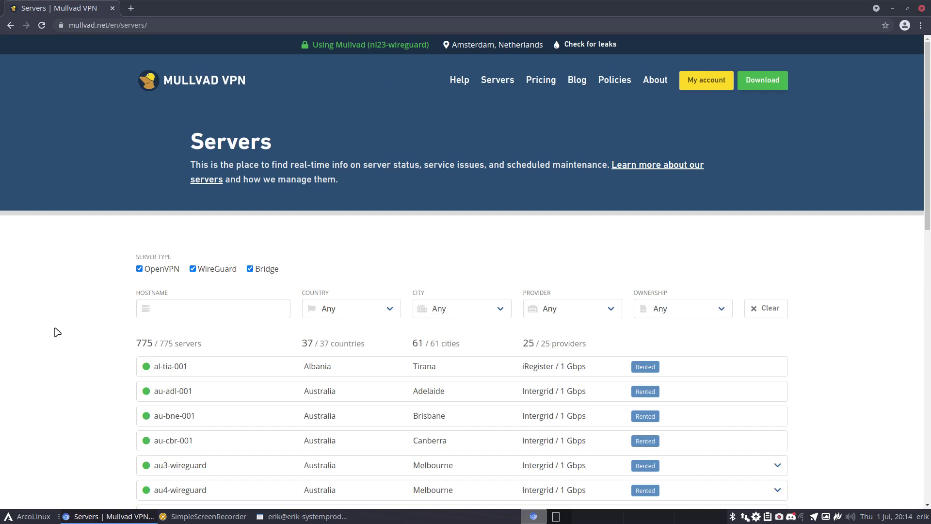
{"action": "scroll", "coordinate": [81, 332], "scroll_direction": "down", "scroll_amount": 12}
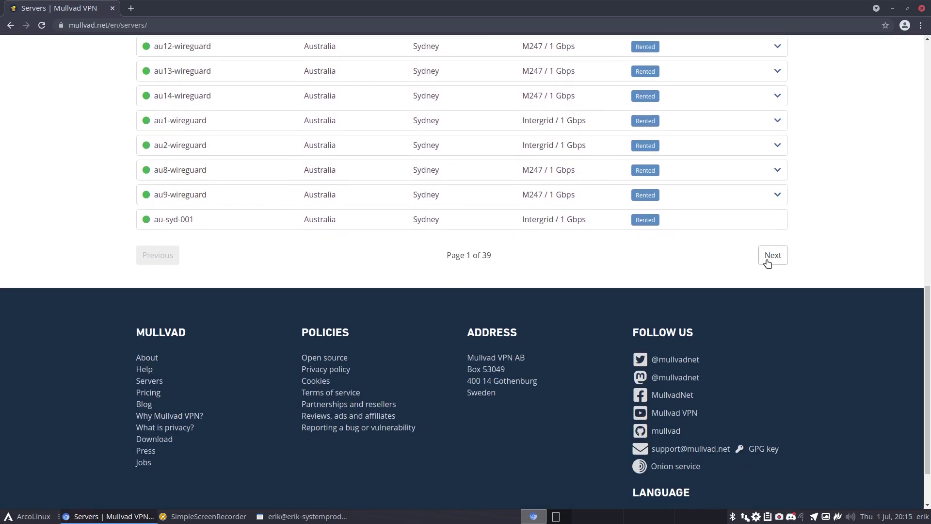
{"action": "left_click", "coordinate": [773, 258]}
{"action": "left_click", "coordinate": [772, 256]}
{"action": "left_click", "coordinate": [773, 255]}
{"action": "left_click", "coordinate": [772, 256]}
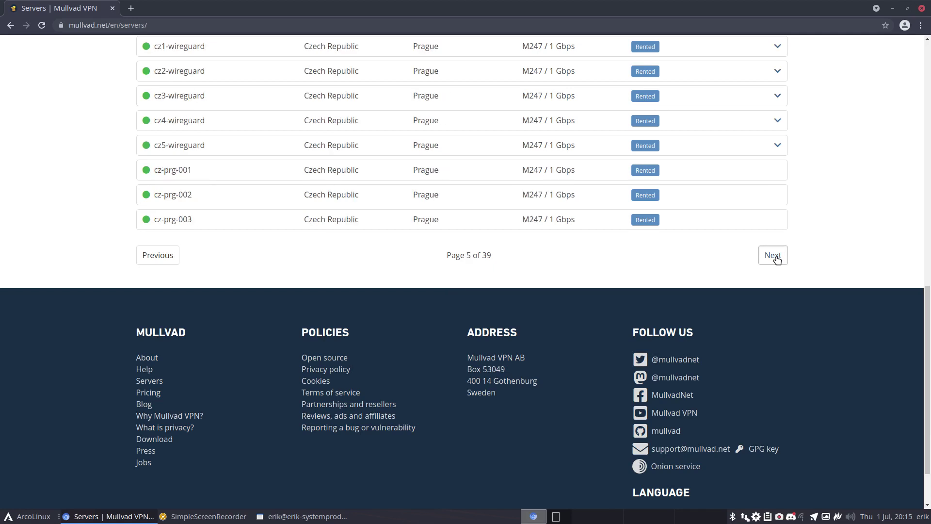
{"action": "left_click", "coordinate": [773, 255]}
{"action": "left_click", "coordinate": [773, 255]}
{"action": "key", "text": "alt+Tab"}
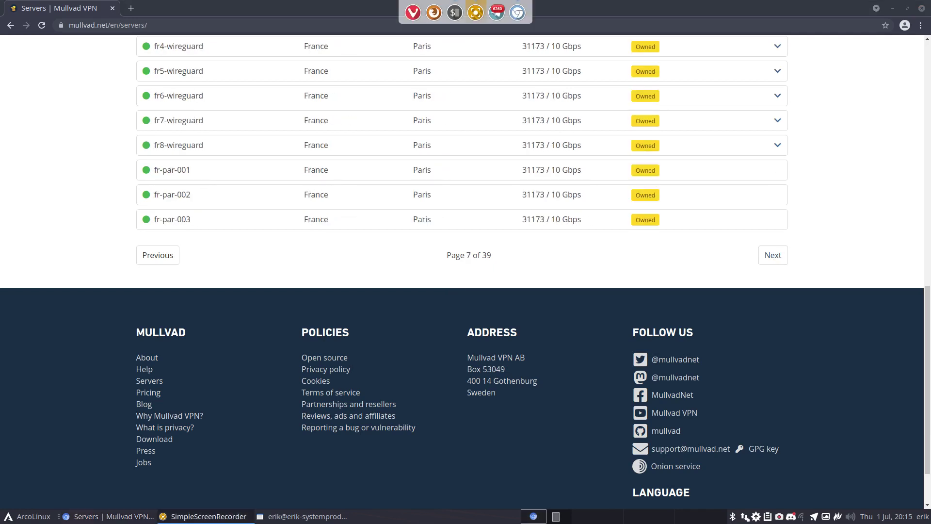
{"action": "key", "text": "alt+Tab"}
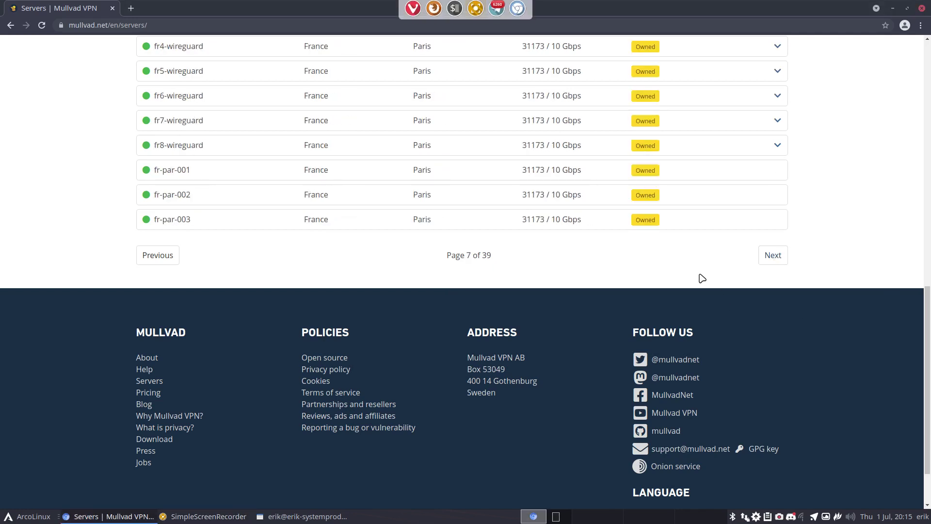
{"action": "scroll", "coordinate": [701, 278], "scroll_direction": "up", "scroll_amount": 2}
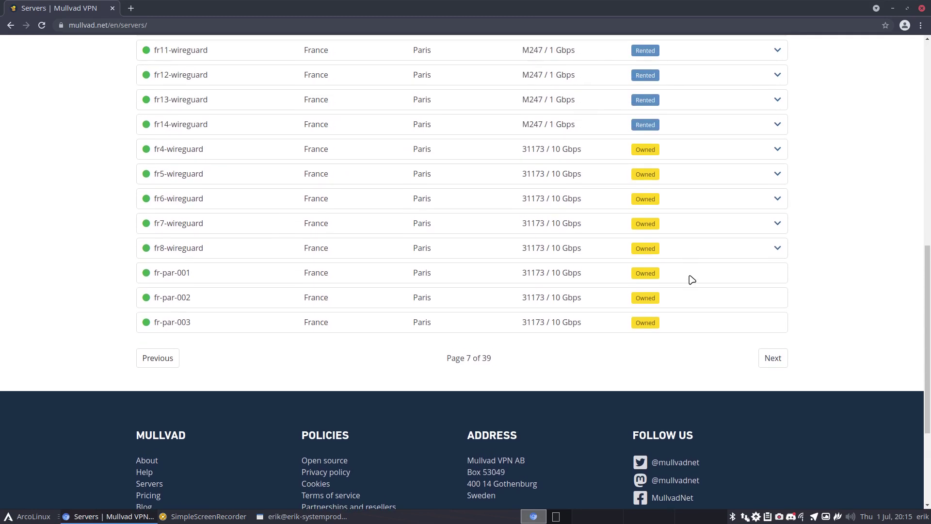
Page the server list on to Page 28 of 39, then return to the top and open Pricing.
{"action": "left_click", "coordinate": [774, 358]}
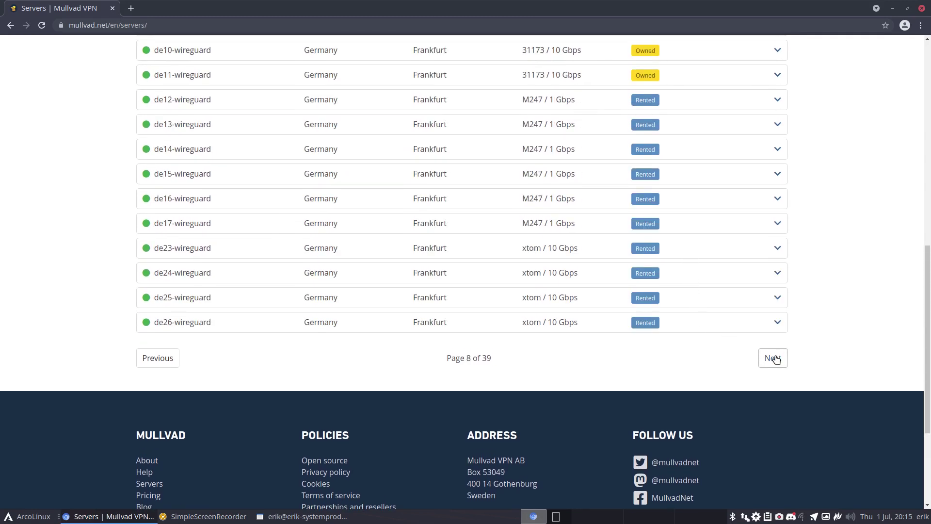
{"action": "left_click", "coordinate": [774, 359]}
{"action": "left_click", "coordinate": [775, 358]}
{"action": "left_click", "coordinate": [775, 359]}
{"action": "left_click", "coordinate": [775, 359]}
{"action": "left_click", "coordinate": [775, 359]}
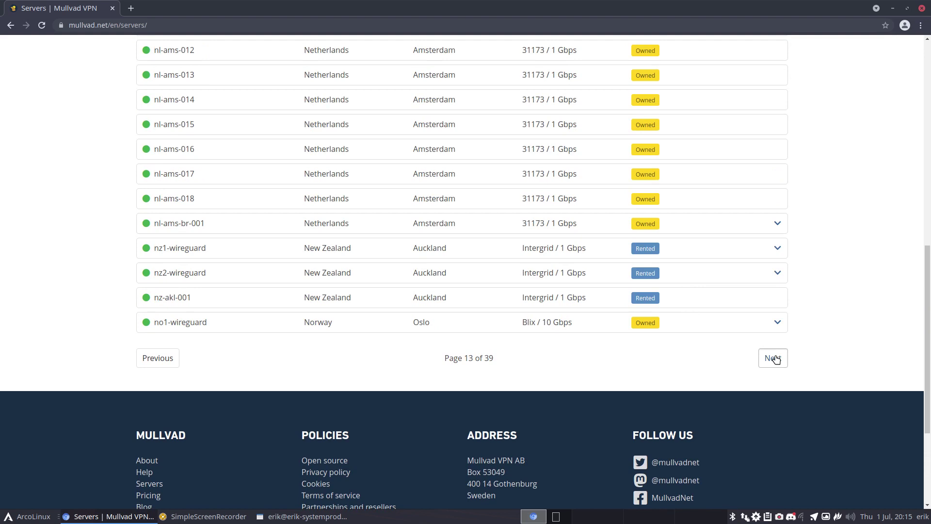
{"action": "left_click", "coordinate": [775, 359]}
{"action": "left_click", "coordinate": [775, 359]}
{"action": "left_click", "coordinate": [775, 359]}
{"action": "left_click", "coordinate": [774, 359]}
{"action": "left_click", "coordinate": [774, 359]}
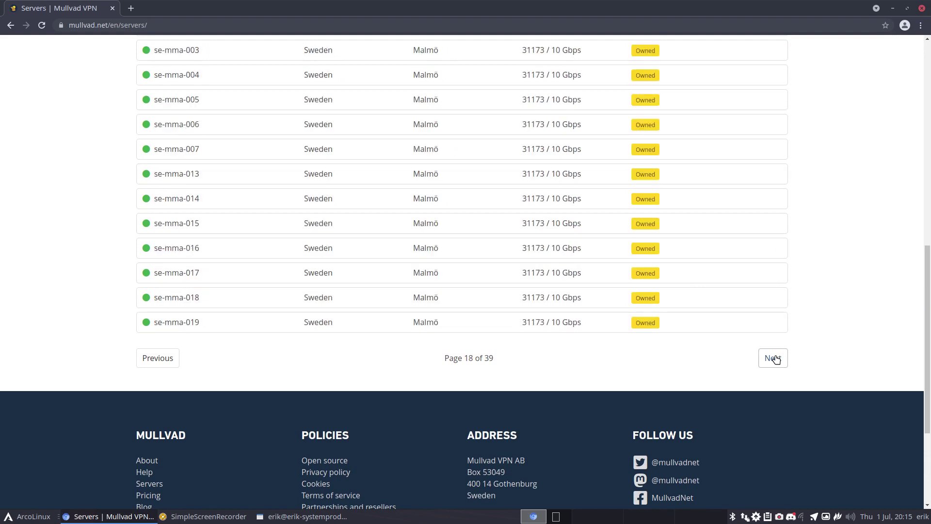
{"action": "left_click", "coordinate": [775, 359]}
{"action": "left_click", "coordinate": [774, 359]}
{"action": "left_click", "coordinate": [775, 359]}
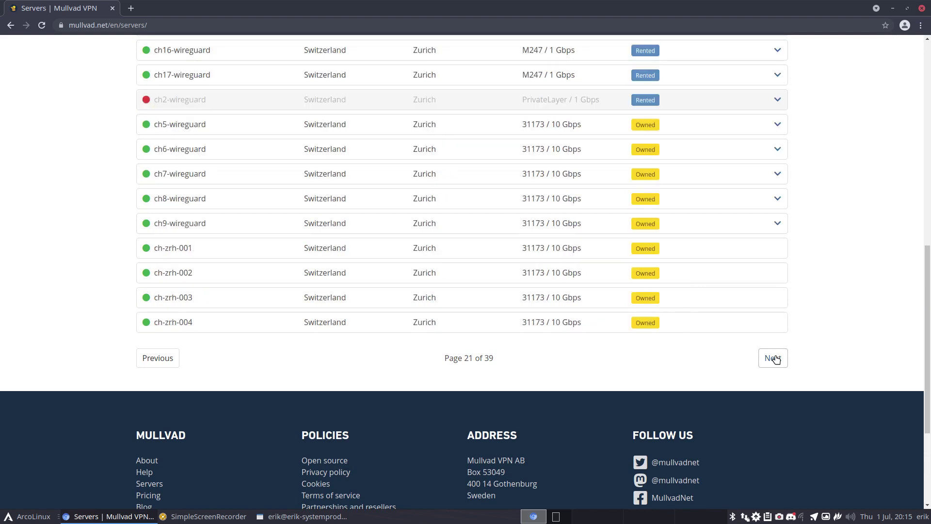
{"action": "left_click", "coordinate": [774, 359]}
{"action": "left_click", "coordinate": [775, 358]}
{"action": "left_click", "coordinate": [774, 359]}
{"action": "left_click", "coordinate": [775, 359]}
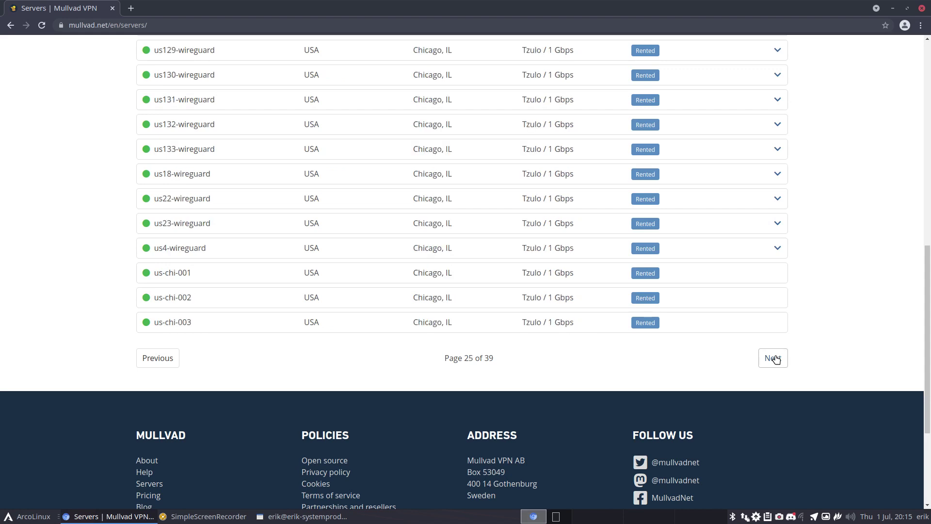
{"action": "left_click", "coordinate": [775, 358]}
{"action": "left_click", "coordinate": [775, 359]}
{"action": "left_click", "coordinate": [775, 359]}
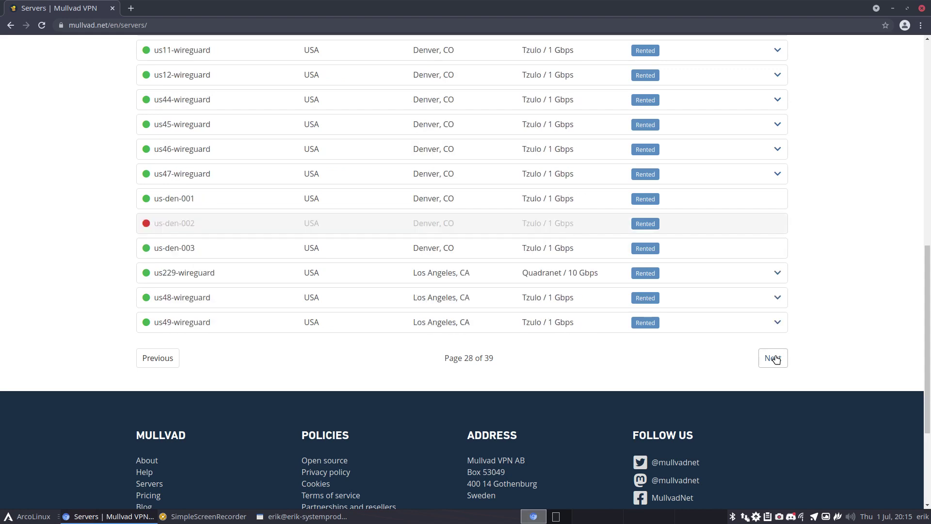
{"action": "scroll", "coordinate": [416, 276], "scroll_direction": "up", "scroll_amount": 15}
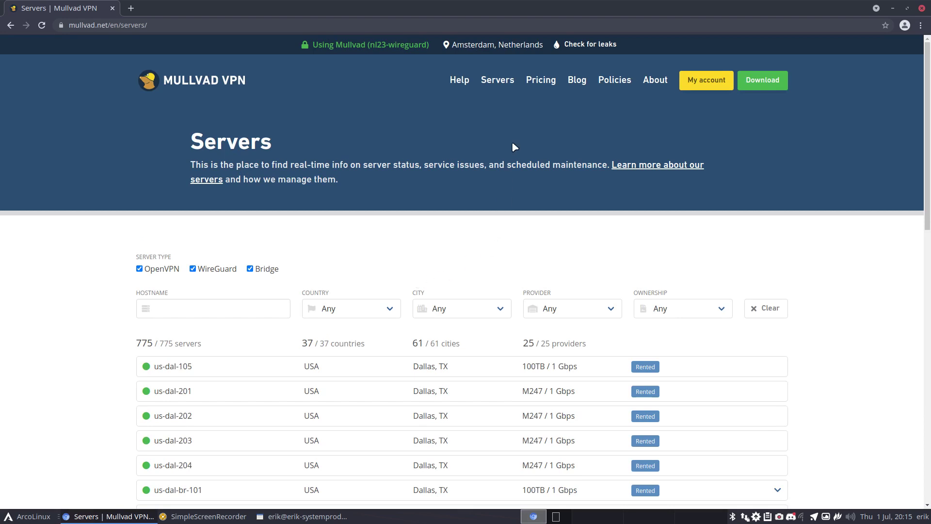
{"action": "left_click", "coordinate": [541, 81]}
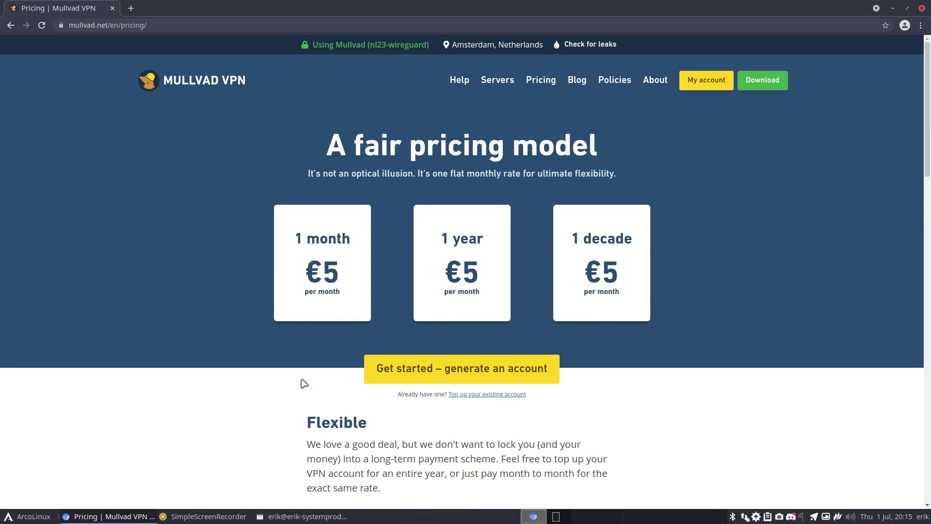
Highlight the Pricing FAQ answer about using one account on up to 5 devices.
{"action": "scroll", "coordinate": [302, 382], "scroll_direction": "down", "scroll_amount": 5}
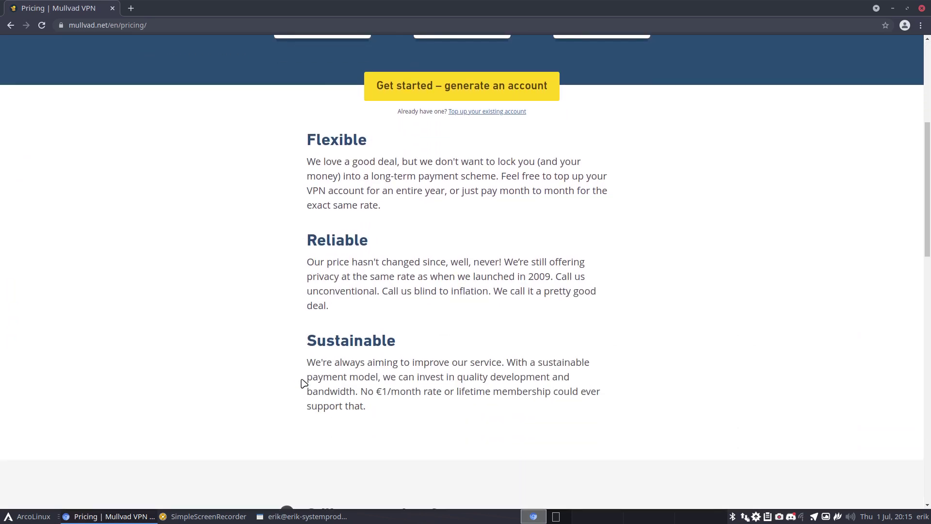
{"action": "scroll", "coordinate": [412, 361], "scroll_direction": "up", "scroll_amount": 2}
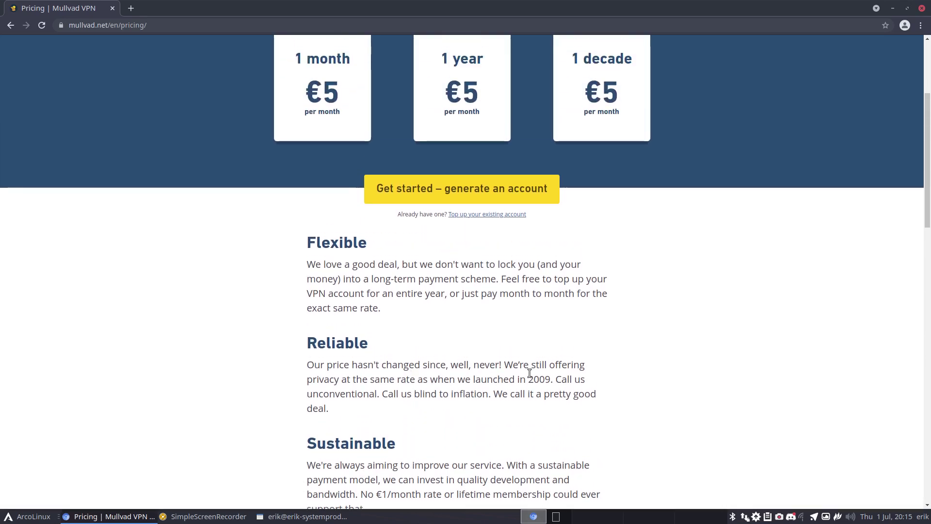
{"action": "scroll", "coordinate": [533, 363], "scroll_direction": "down", "scroll_amount": 4}
{"action": "scroll", "coordinate": [535, 373], "scroll_direction": "down", "scroll_amount": 8}
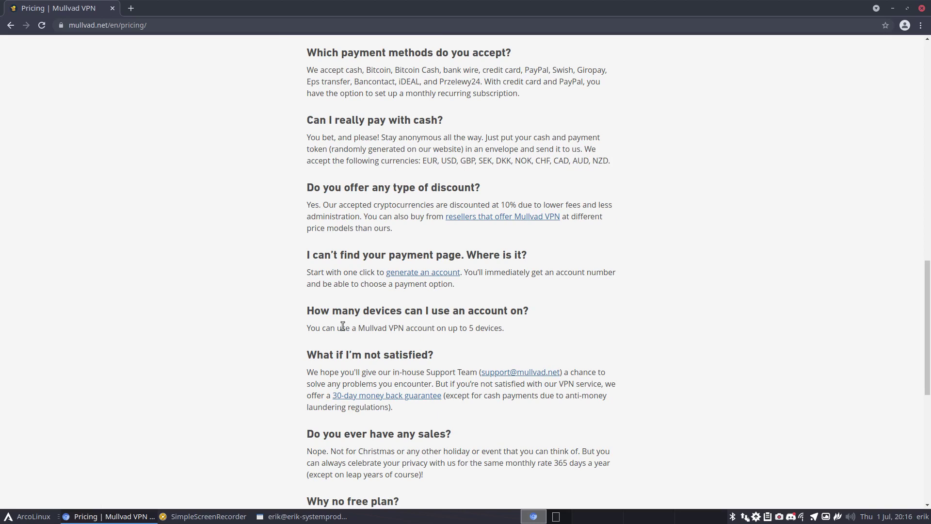
{"action": "left_click_drag", "start_coordinate": [342, 328], "coordinate": [501, 329]}
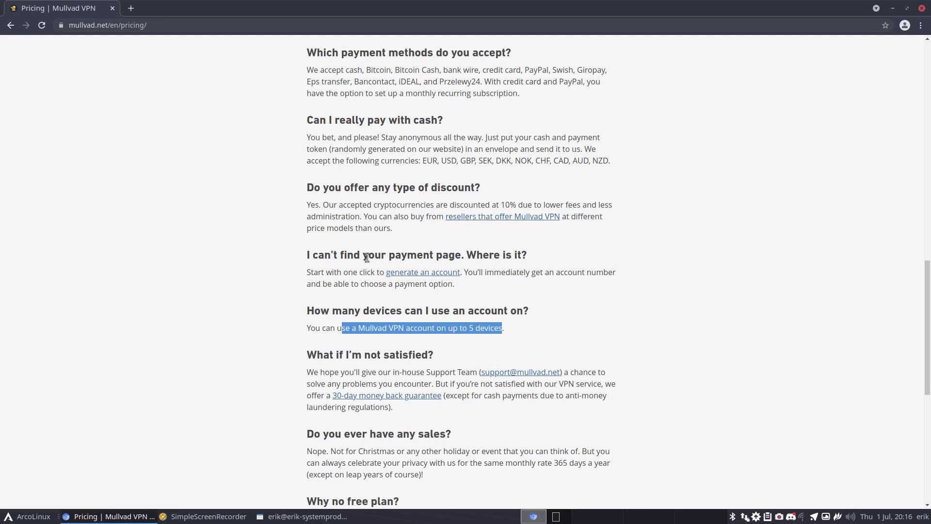
{"action": "scroll", "coordinate": [365, 256], "scroll_direction": "down", "scroll_amount": 5}
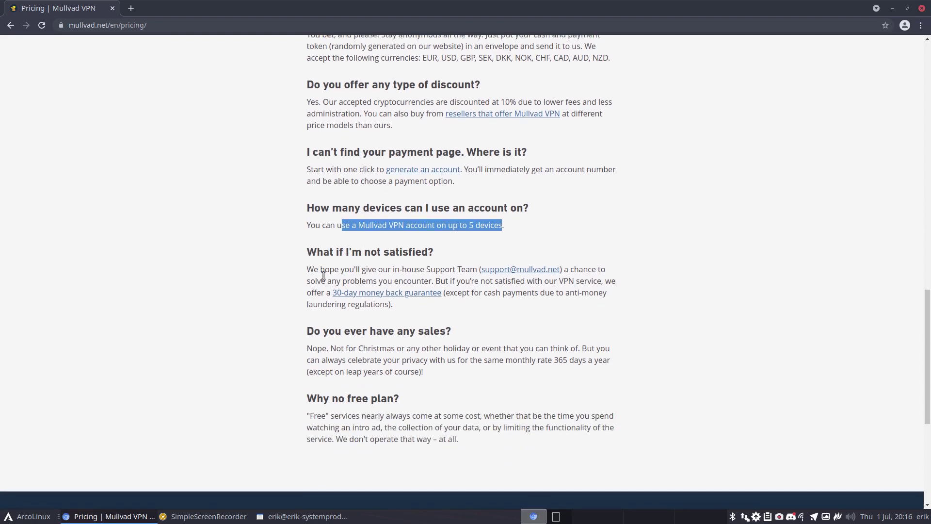
{"action": "scroll", "coordinate": [324, 275], "scroll_direction": "down", "scroll_amount": 2}
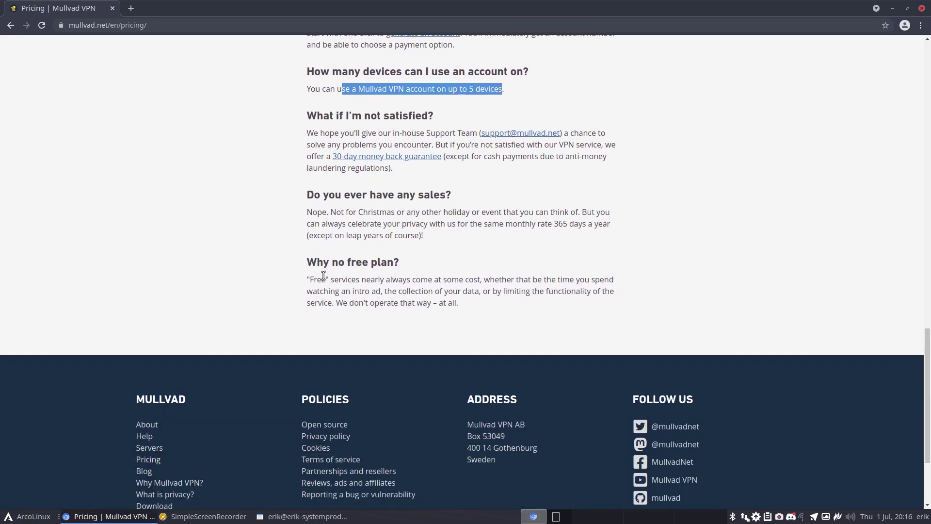
{"action": "scroll", "coordinate": [323, 275], "scroll_direction": "up", "scroll_amount": 8}
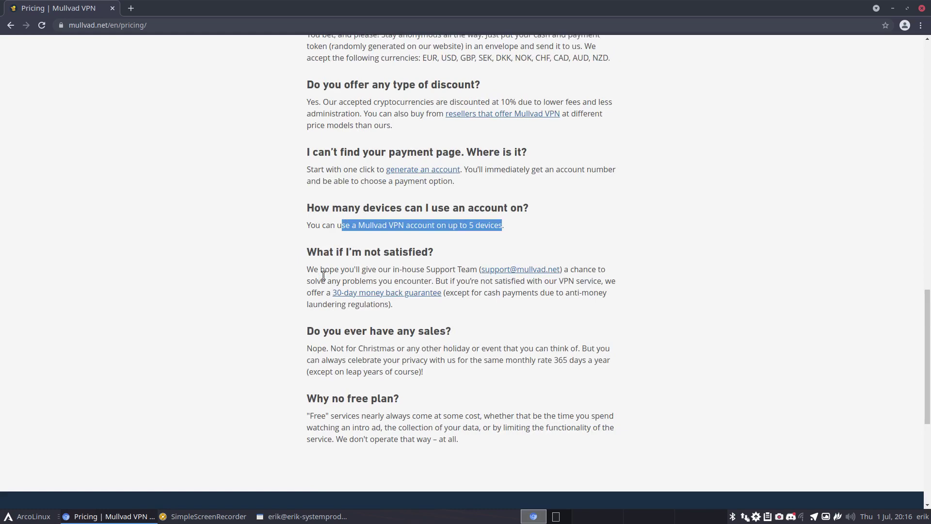
{"action": "scroll", "coordinate": [323, 276], "scroll_direction": "up", "scroll_amount": 4}
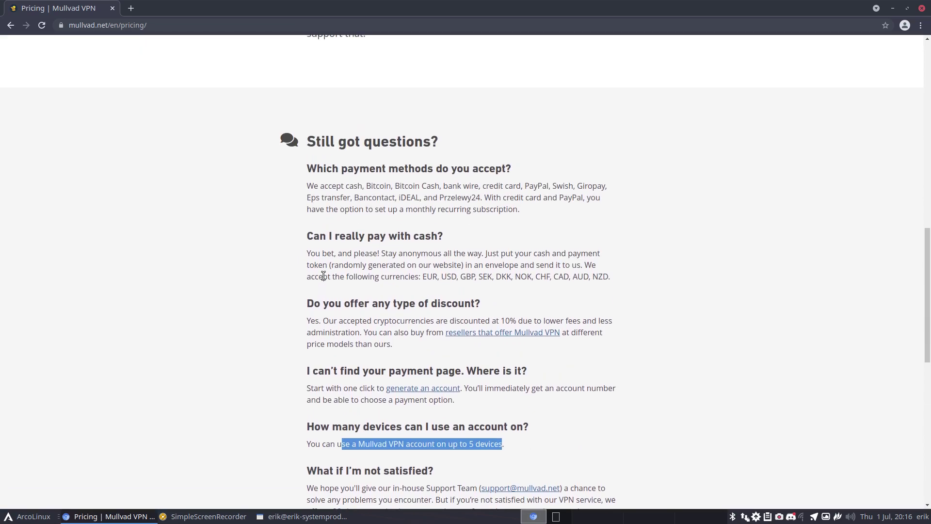
{"action": "scroll", "coordinate": [323, 276], "scroll_direction": "up", "scroll_amount": 14}
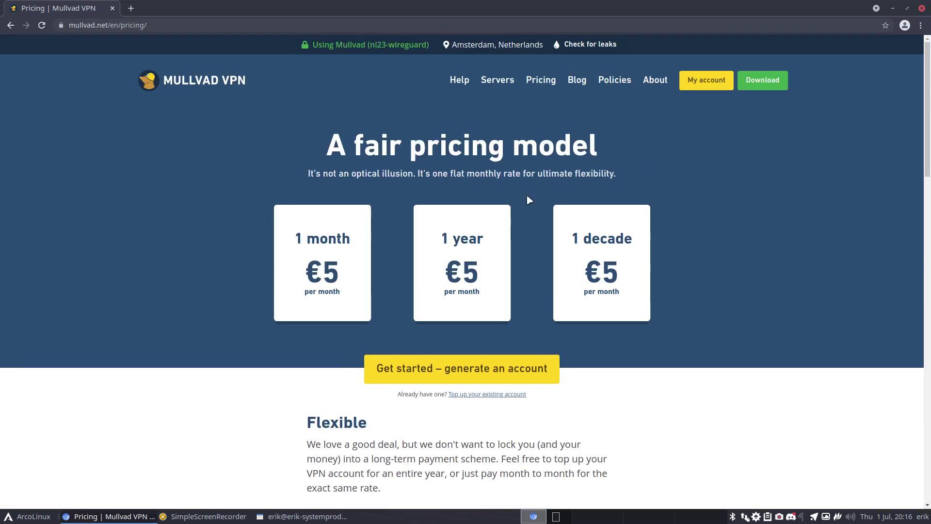
Open the Mullvad Blog and scroll through its posts.
{"action": "left_click", "coordinate": [575, 87]}
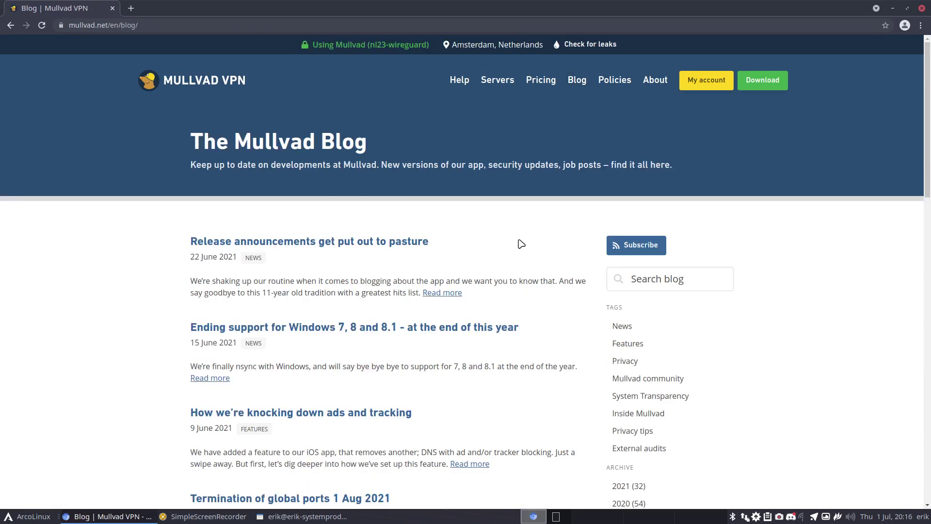
{"action": "scroll", "coordinate": [188, 322], "scroll_direction": "down", "scroll_amount": 4}
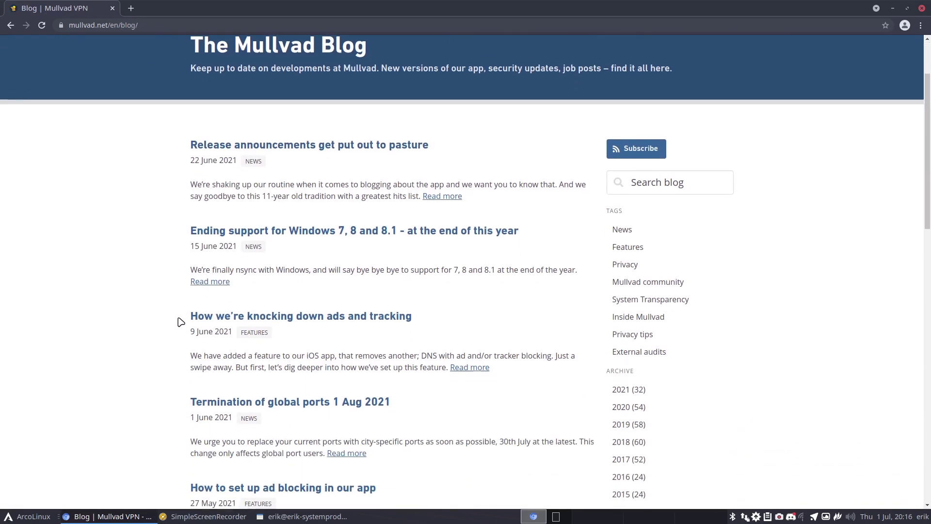
{"action": "scroll", "coordinate": [151, 319], "scroll_direction": "down", "scroll_amount": 3}
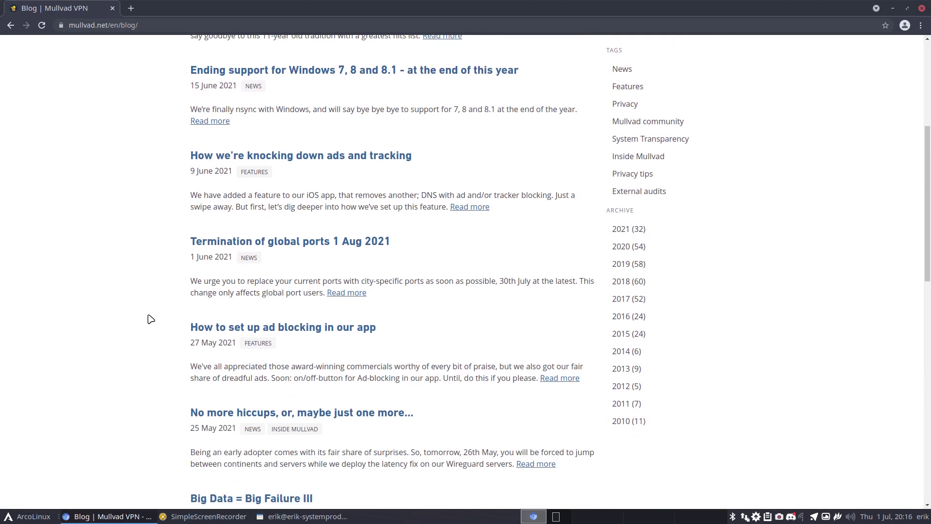
{"action": "scroll", "coordinate": [151, 319], "scroll_direction": "down", "scroll_amount": 3}
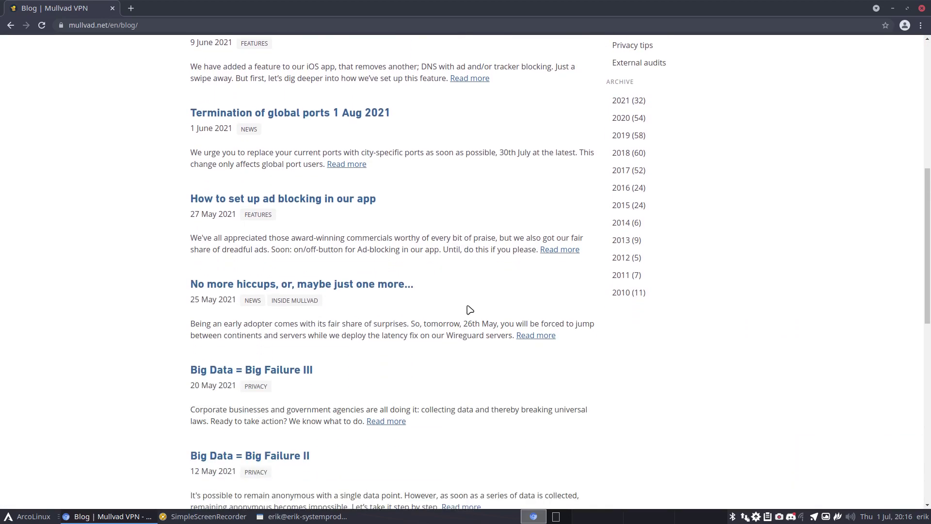
{"action": "scroll", "coordinate": [488, 295], "scroll_direction": "up", "scroll_amount": 8}
{"action": "scroll", "coordinate": [505, 296], "scroll_direction": "down", "scroll_amount": 5}
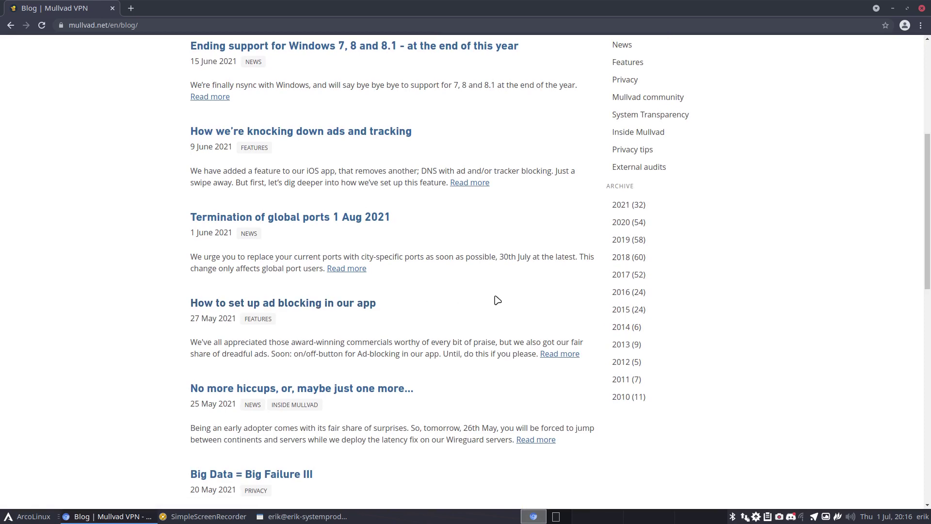
{"action": "scroll", "coordinate": [497, 301], "scroll_direction": "up", "scroll_amount": 10}
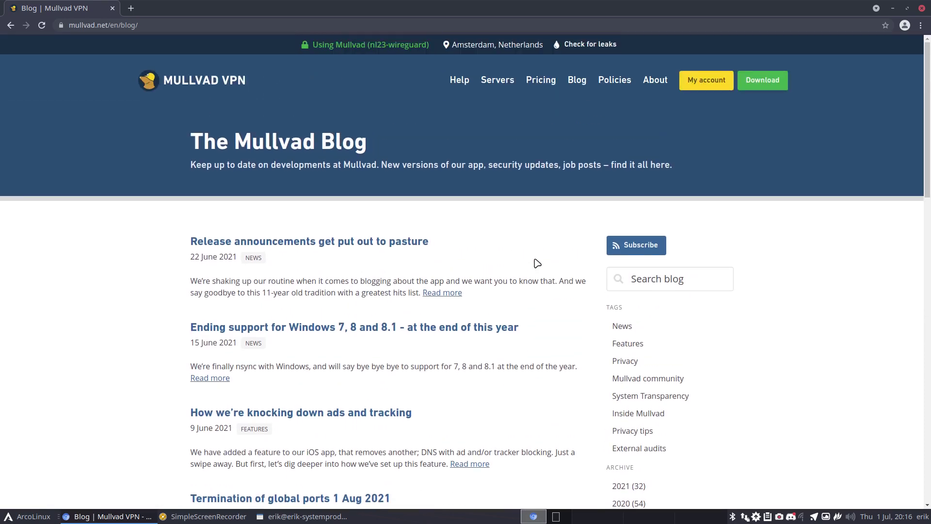
View the Policies and About us pages, then minimise Chromium and close the terminal.
{"action": "left_click", "coordinate": [616, 82]}
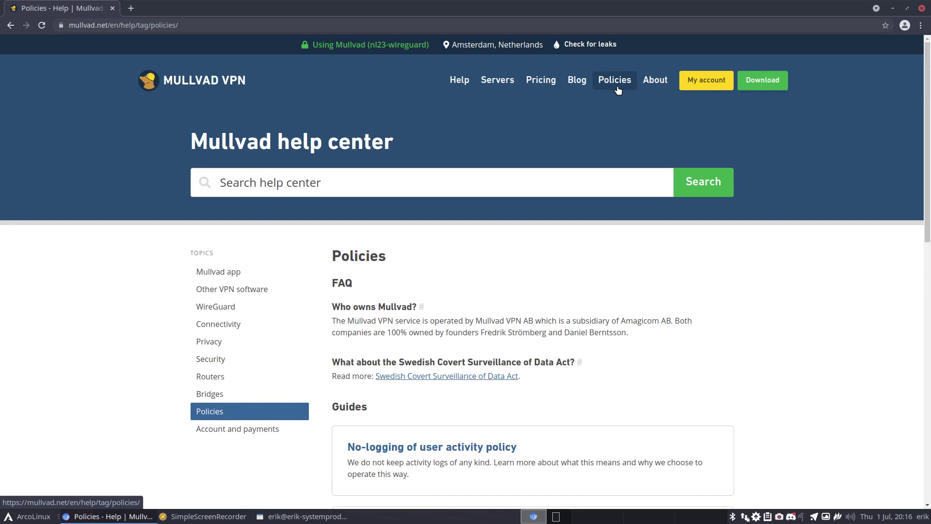
{"action": "left_click", "coordinate": [663, 86]}
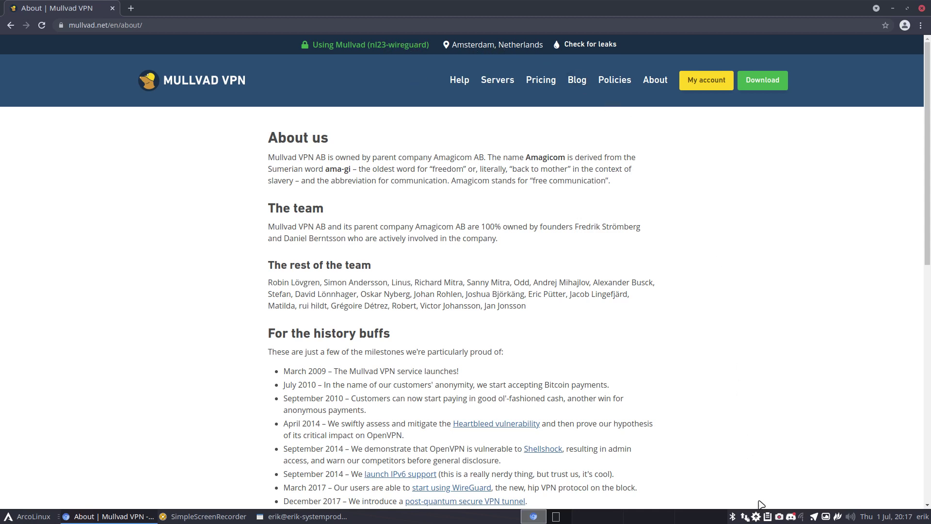
{"action": "left_click", "coordinate": [892, 9]}
{"action": "left_click", "coordinate": [675, 124]}
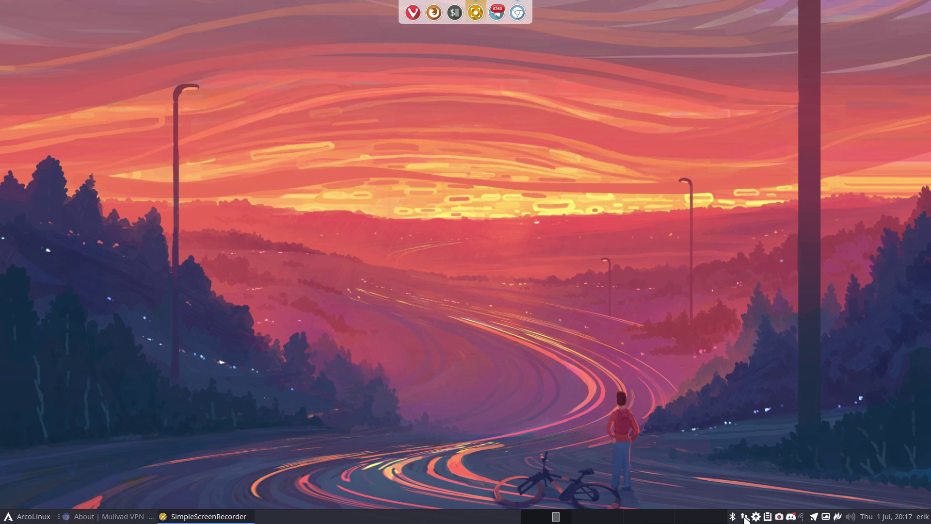
Check that wg-mullvad is ticked under the tray's VPN Connections, then dismiss the menu.
{"action": "right_click", "coordinate": [745, 518]}
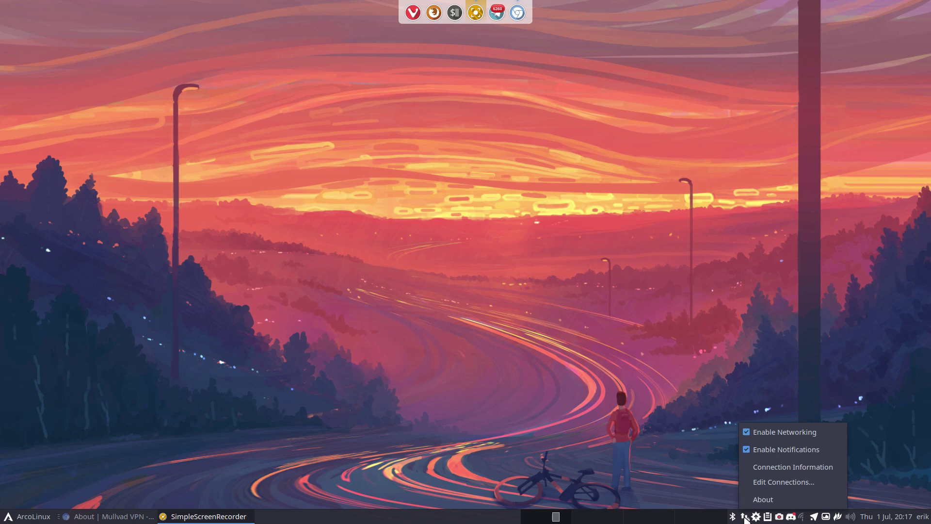
{"action": "left_click", "coordinate": [745, 518]}
{"action": "left_click", "coordinate": [745, 518]}
{"action": "mouse_move", "coordinate": [777, 498]}
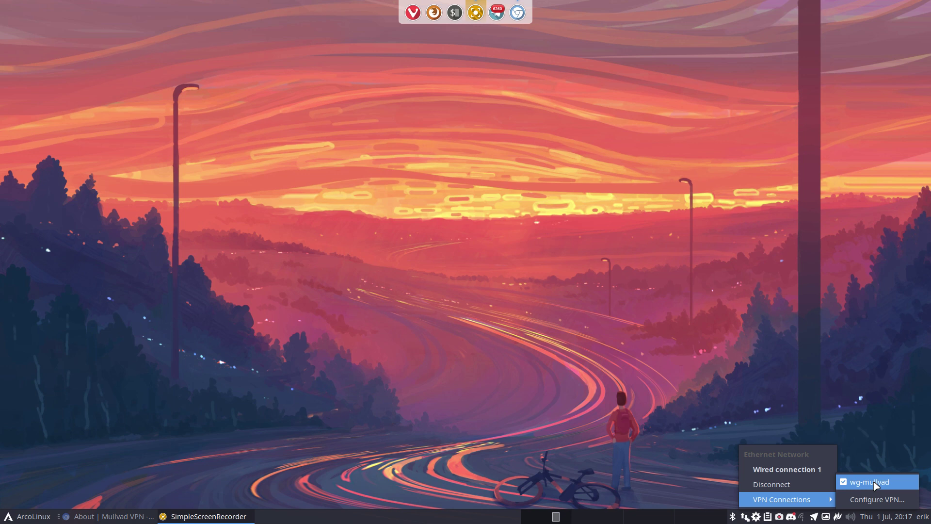
{"action": "left_click", "coordinate": [816, 356]}
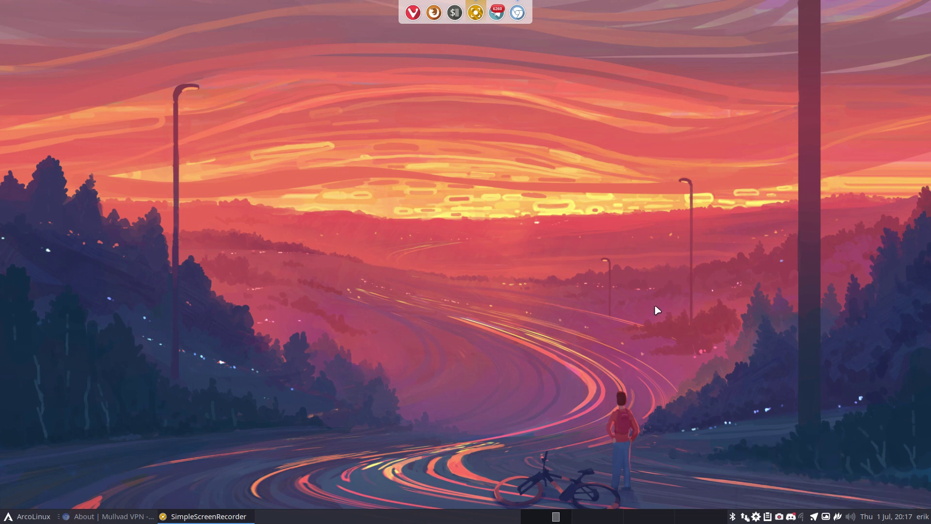
Briefly open a urxvt terminal with Ctrl+Alt+T, then close it, leaving the bare desktop.
{"action": "key", "text": "ctrl+alt+t"}
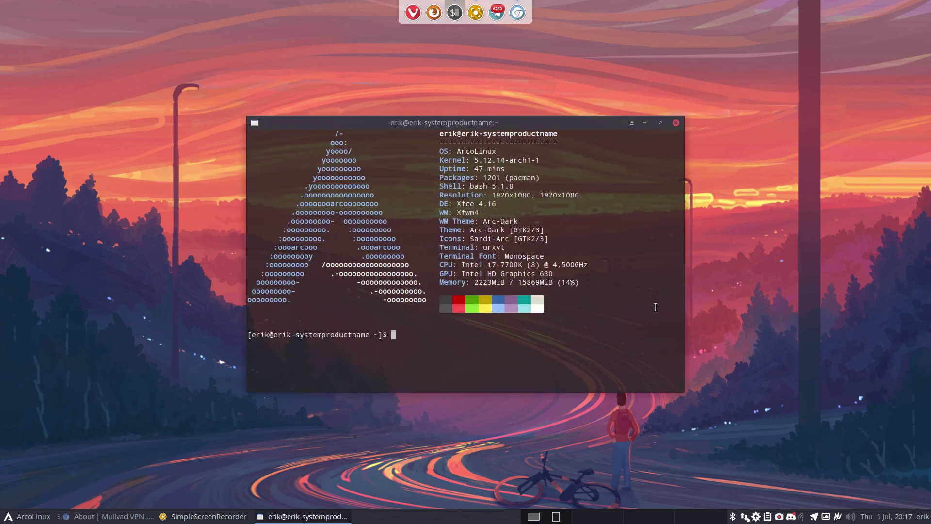
{"action": "left_click", "coordinate": [675, 123]}
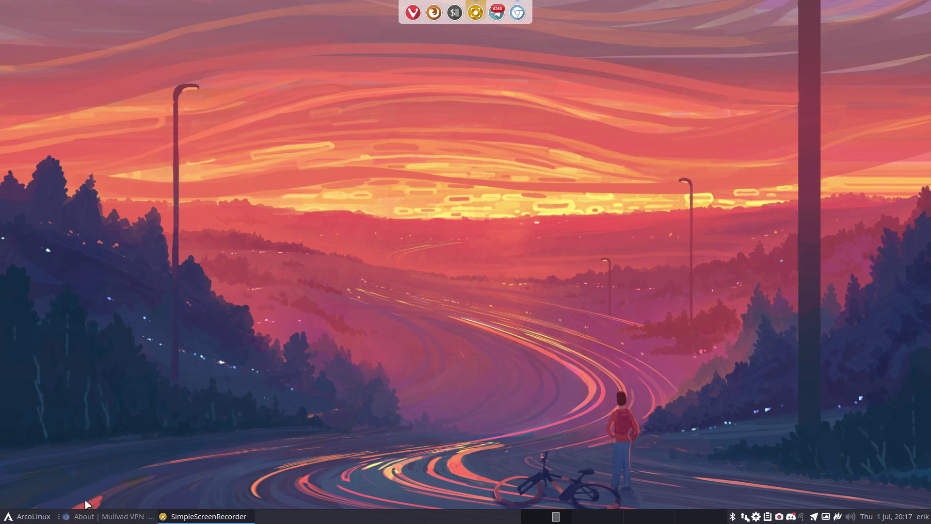
Find 'mul' in the Whisker Menu, launch Mullvad VPN and dismiss its connection notification.
{"action": "left_click", "coordinate": [21, 519]}
{"action": "left_click", "coordinate": [39, 315]}
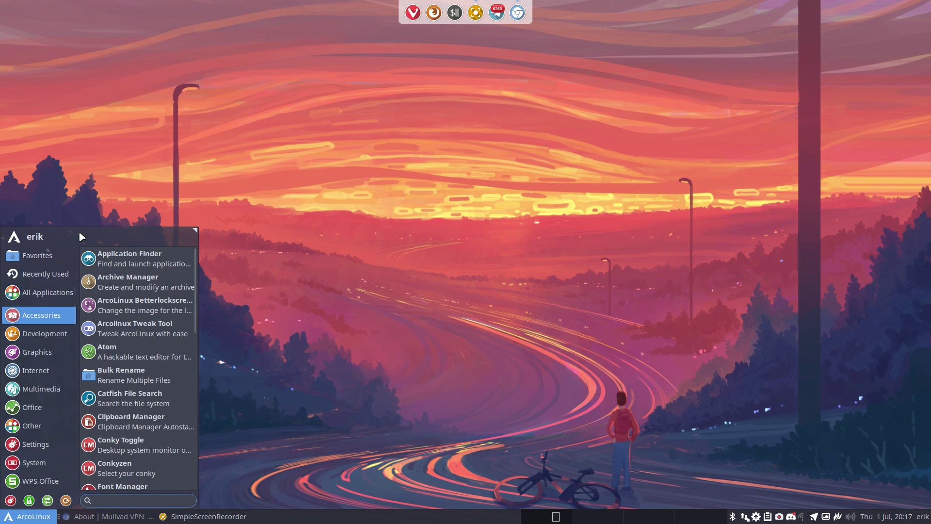
{"action": "type", "text": "mul"}
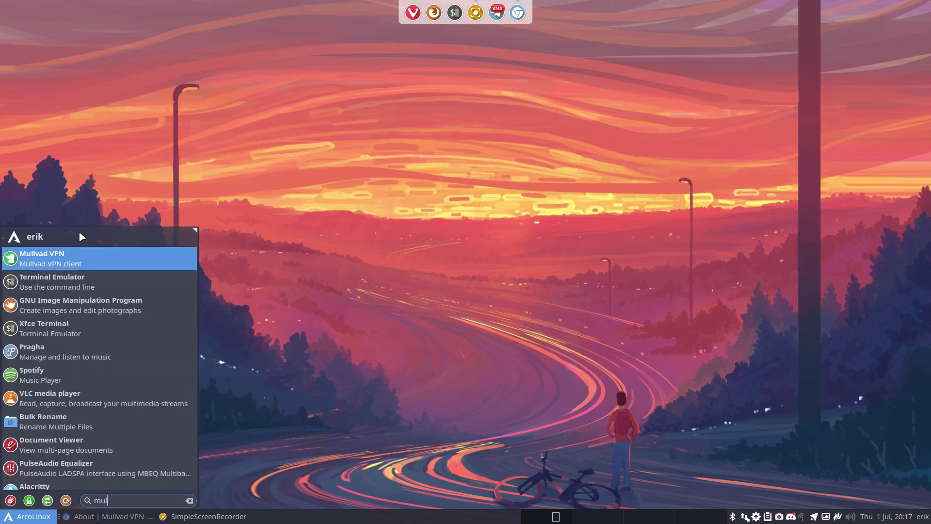
{"action": "left_click", "coordinate": [80, 257]}
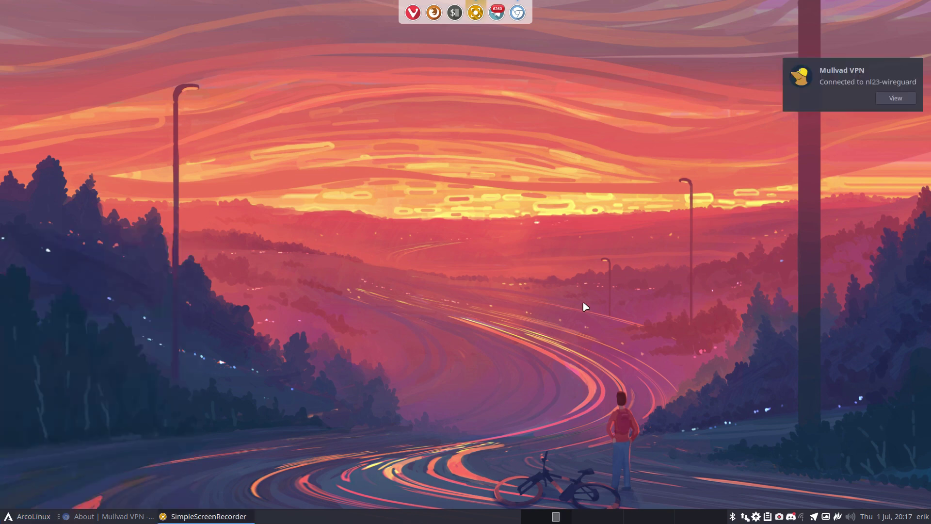
{"action": "left_click", "coordinate": [851, 86]}
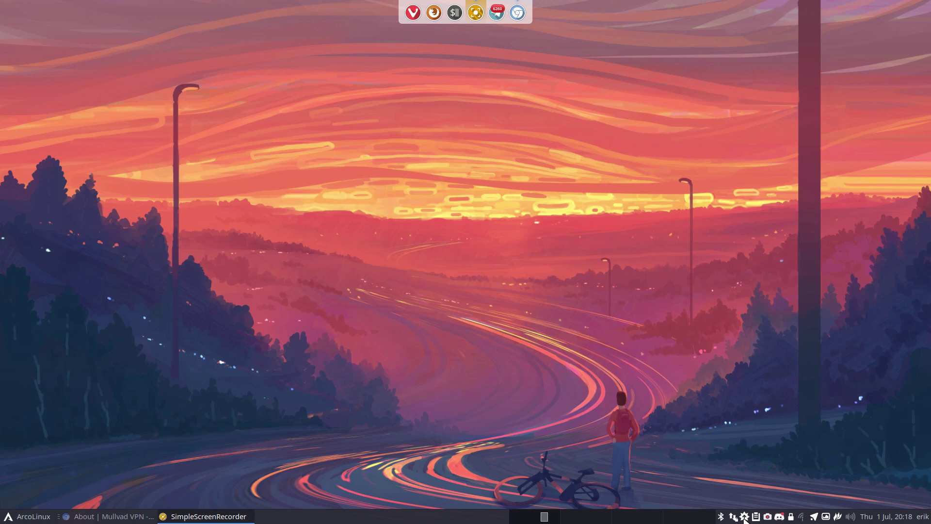
Check the Mullvad tray menu and the network menu's active wg-mullvad VPN connection.
{"action": "right_click", "coordinate": [792, 517]}
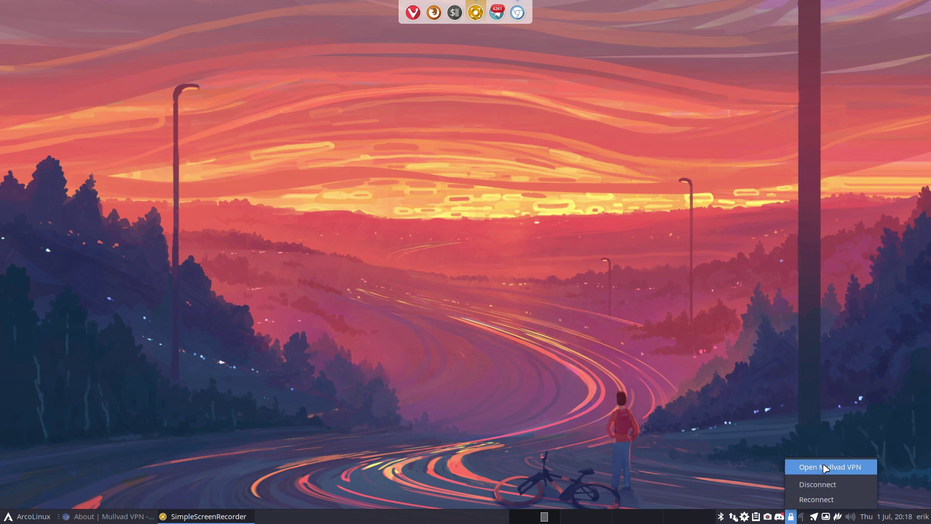
{"action": "left_click", "coordinate": [726, 496]}
{"action": "left_click", "coordinate": [733, 516]}
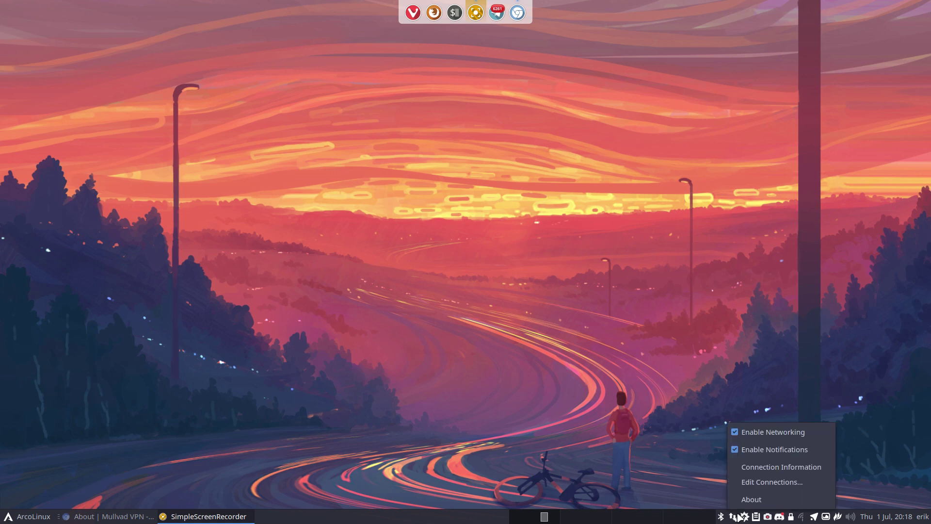
{"action": "left_click", "coordinate": [735, 516]}
{"action": "left_click", "coordinate": [733, 517]}
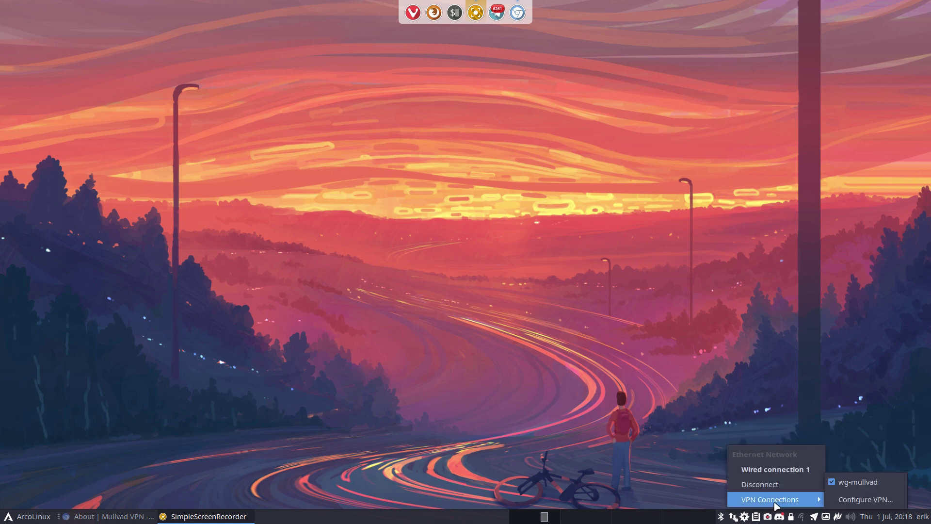
{"action": "left_click", "coordinate": [878, 406]}
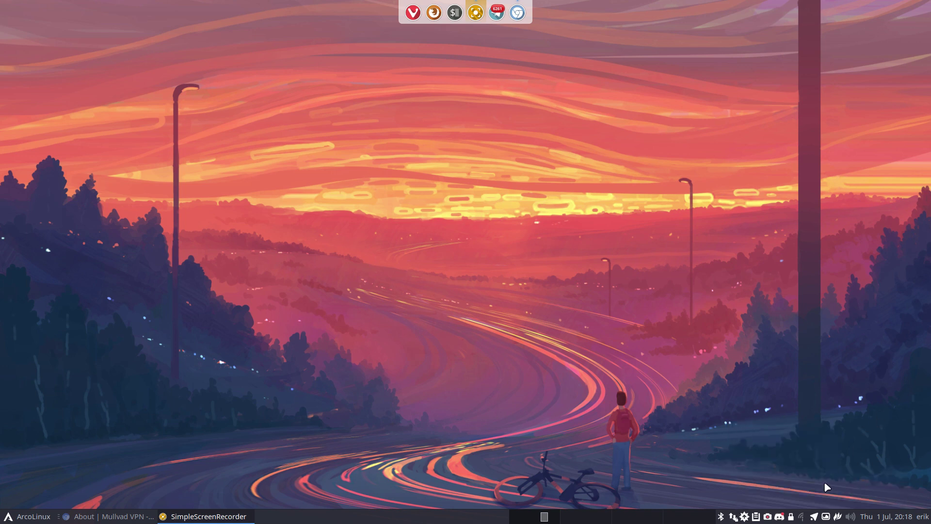
{"action": "right_click", "coordinate": [790, 517]}
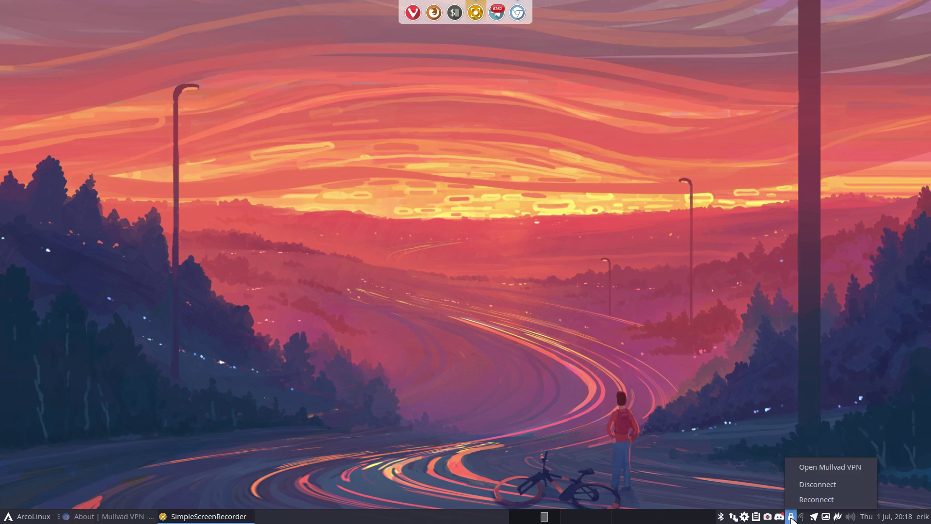
Open the Mullvad window, move it right, and switch the location to Luxembourg (lu2-wireguard).
{"action": "left_click", "coordinate": [817, 466]}
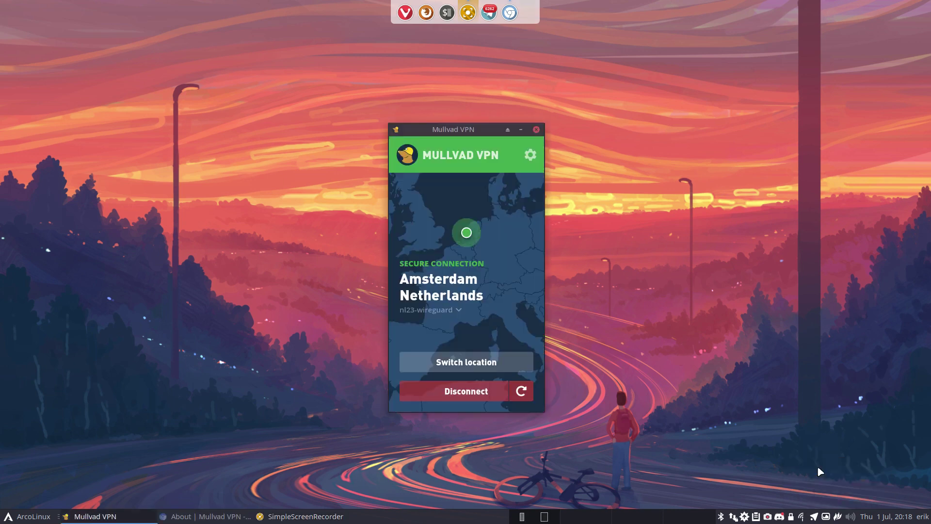
{"action": "left_click_drag", "start_coordinate": [468, 130], "coordinate": [763, 127]}
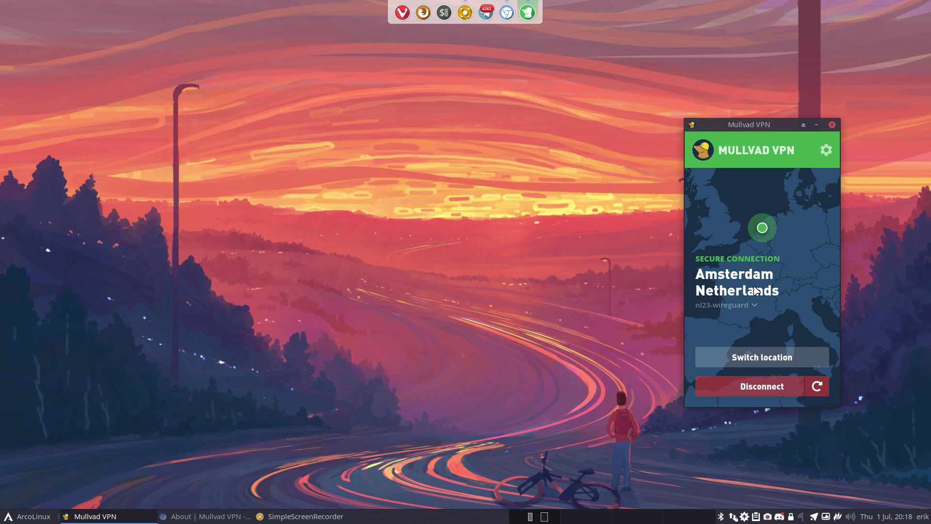
{"action": "left_click", "coordinate": [760, 357]}
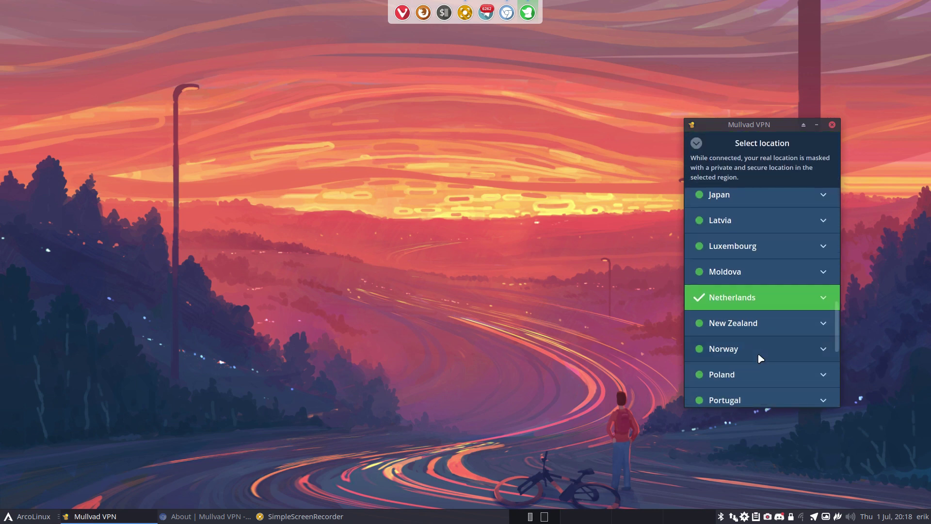
{"action": "left_click", "coordinate": [749, 250]}
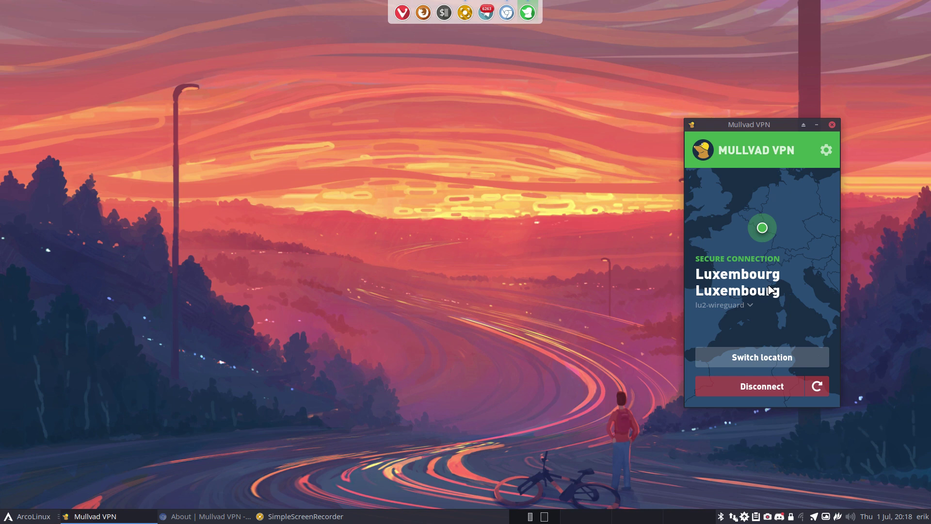
Search 'whatismyip' in Chromium and confirm WhatIsMyIP.com shows Luxembourg with ISP G-Core Labs S.A.
{"action": "key", "text": "ctrl+alt+g"}
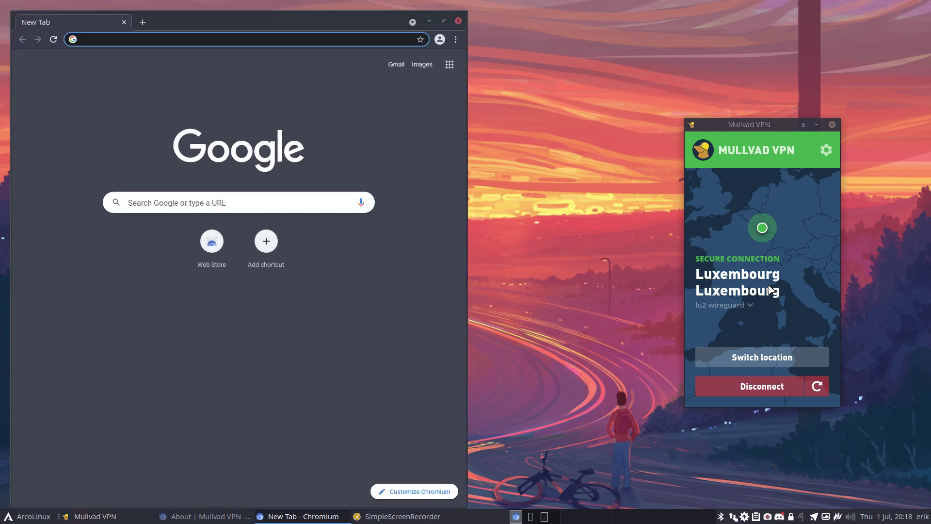
{"action": "left_click", "coordinate": [156, 203]}
{"action": "type", "text": "whatismyip"}
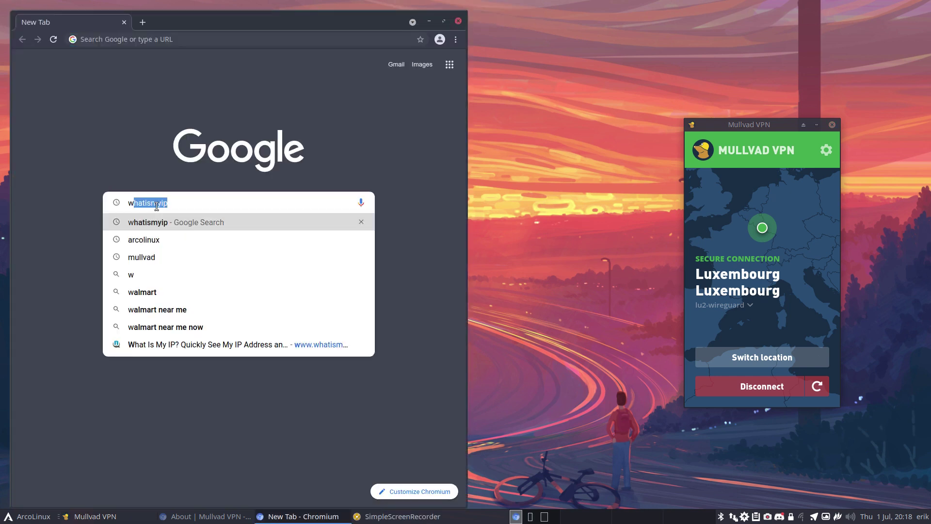
{"action": "key", "text": "Return"}
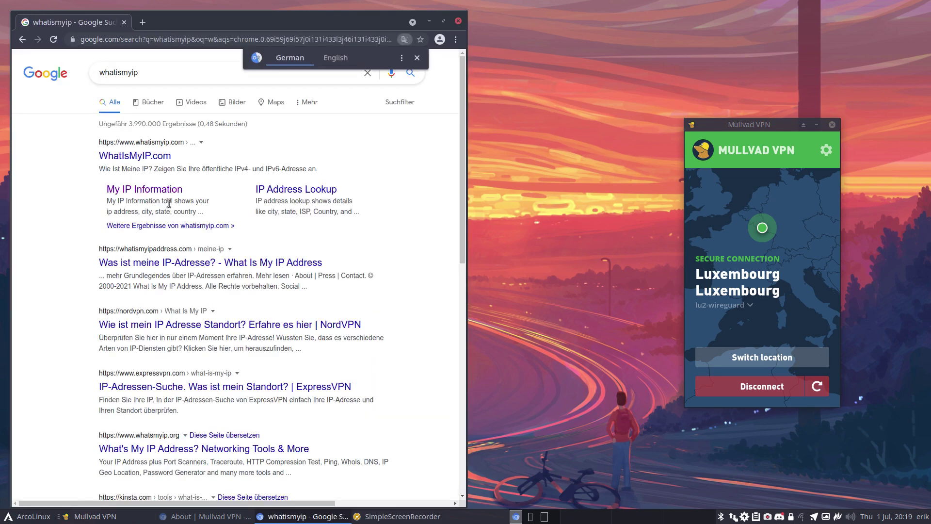
{"action": "left_click", "coordinate": [165, 156]}
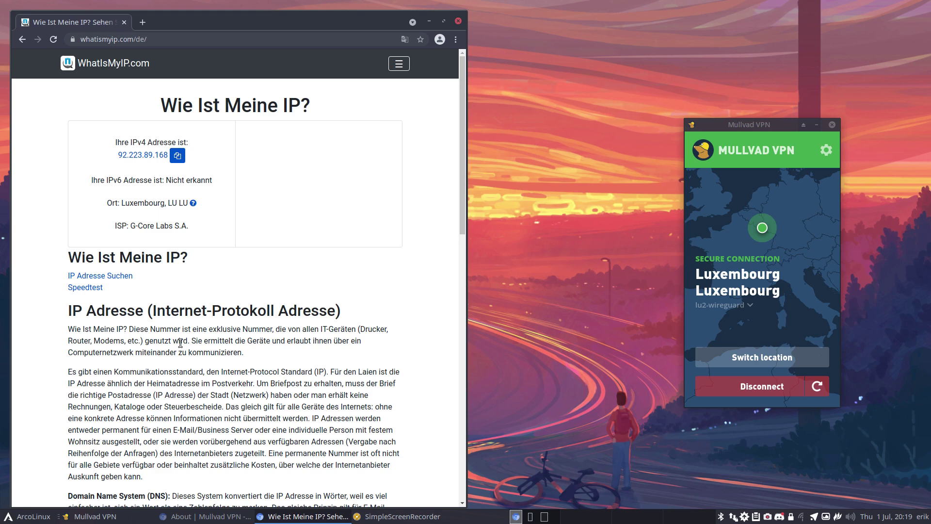
{"action": "double_click", "coordinate": [139, 203]}
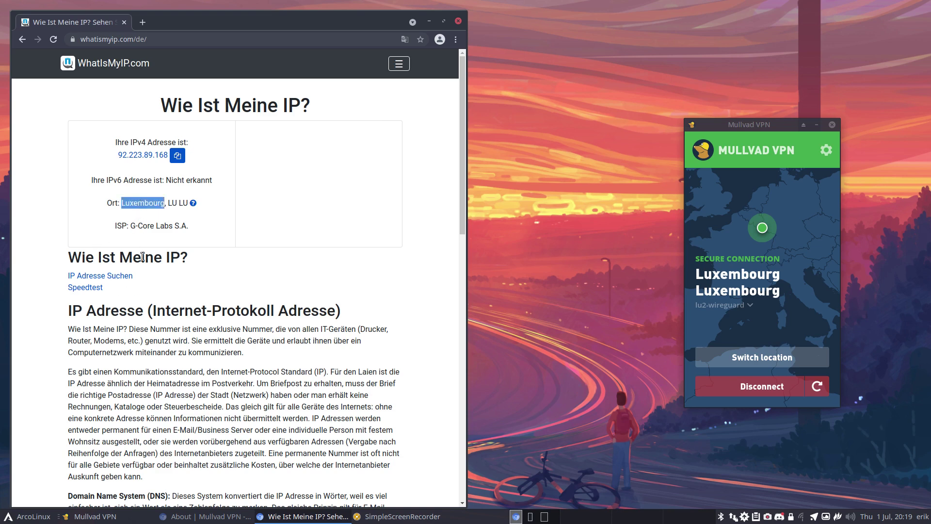
Switch Mullvad to Tokyo, Japan (jp7-wireguard) and reload whatismyip.com to confirm a Tokyo location.
{"action": "left_click", "coordinate": [753, 357]}
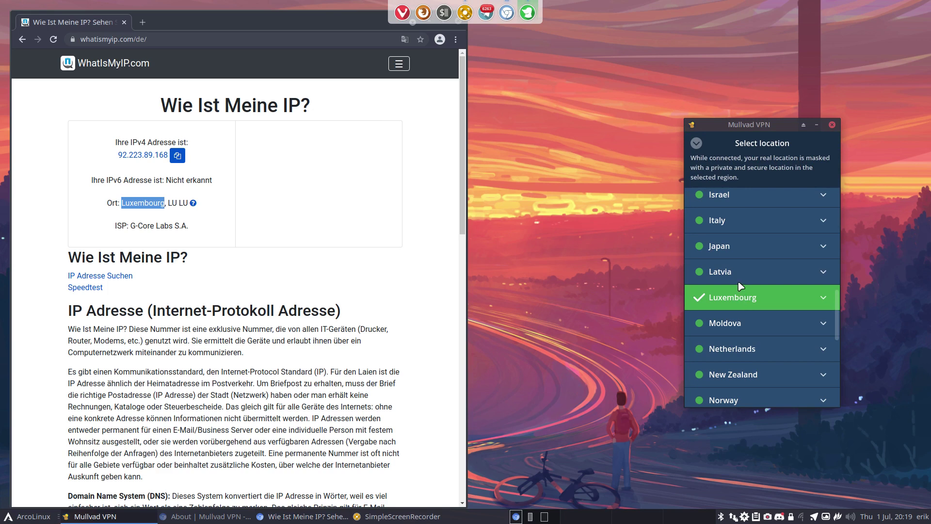
{"action": "left_click", "coordinate": [733, 244]}
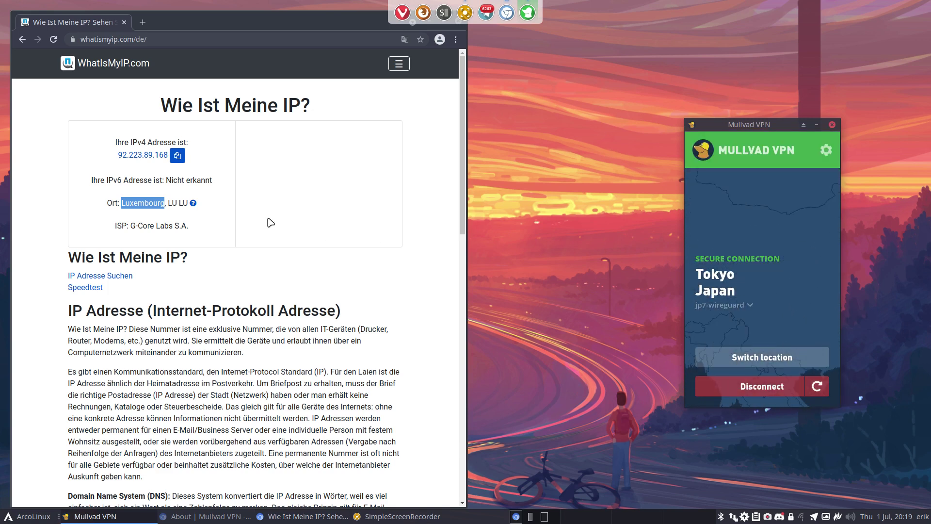
{"action": "left_click", "coordinate": [52, 40]}
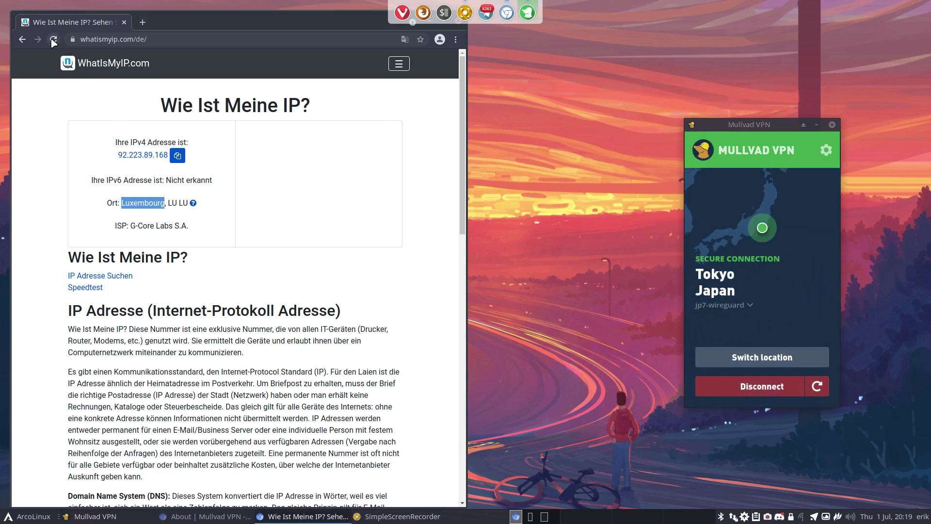
{"action": "left_click", "coordinate": [54, 40]}
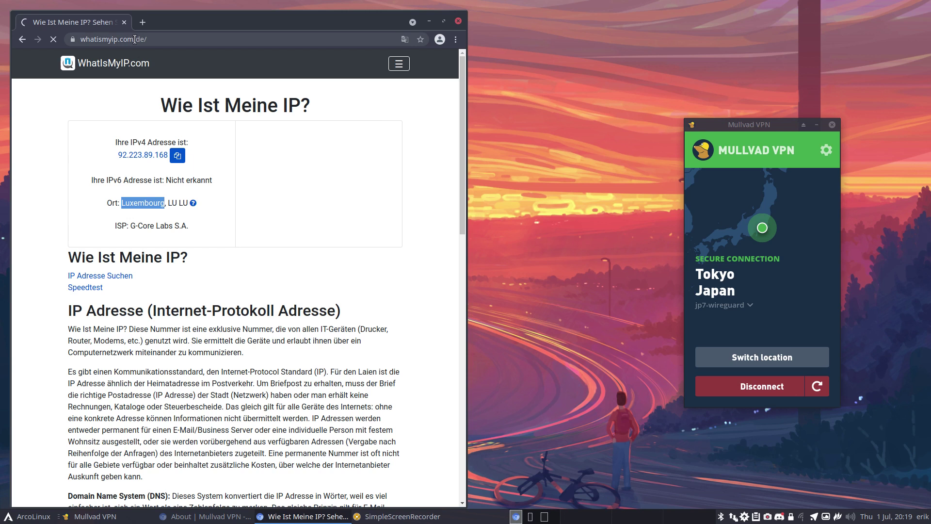
{"action": "left_click_drag", "start_coordinate": [135, 39], "coordinate": [174, 40]}
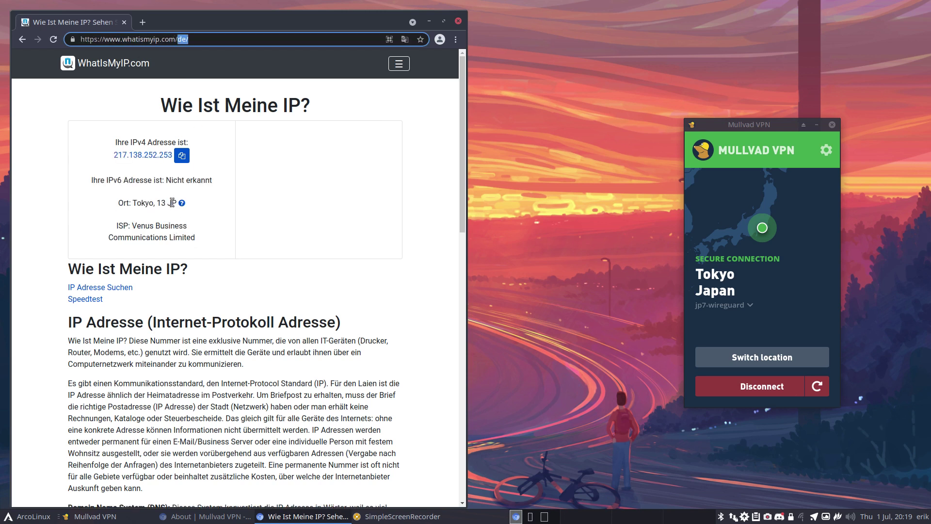
{"action": "left_click", "coordinate": [173, 202]}
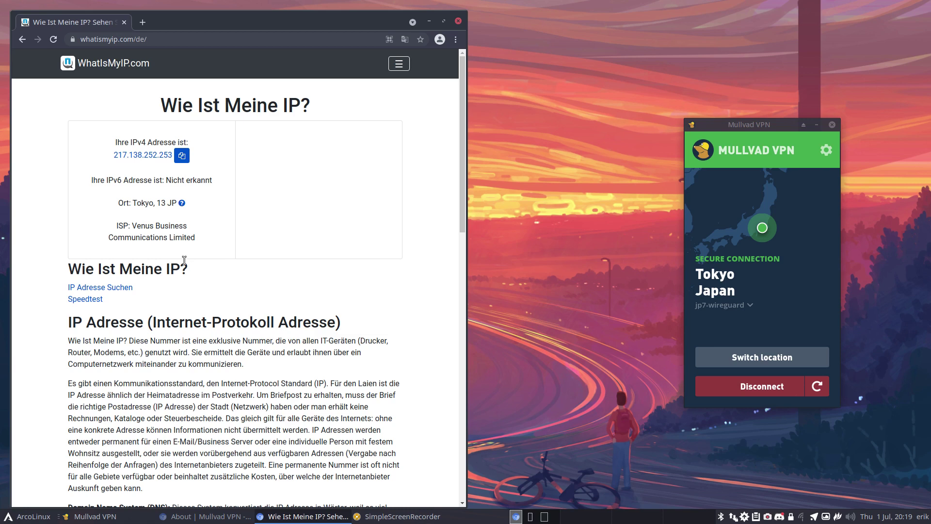
Close Chromium, raise the Mullvad window and open Settings showing 29 days left and version 2021.4.
{"action": "left_click", "coordinate": [460, 21]}
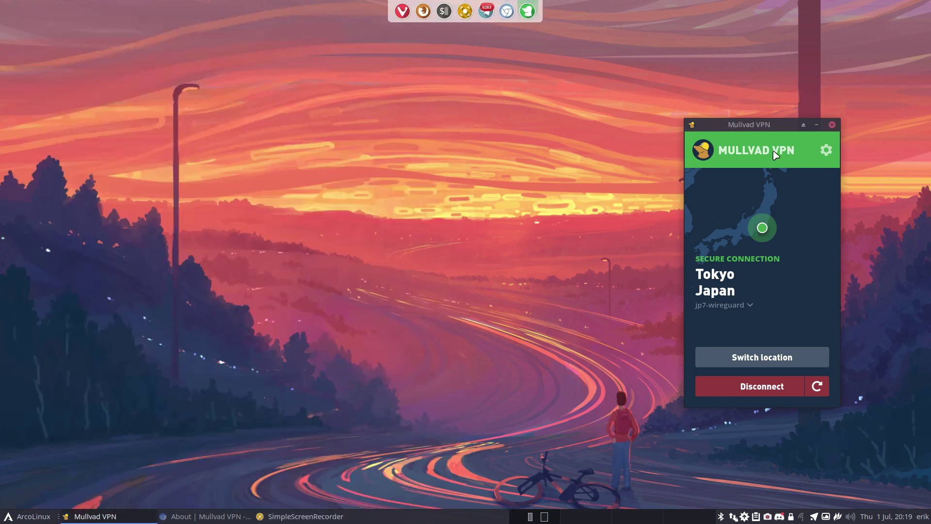
{"action": "left_click_drag", "start_coordinate": [777, 129], "coordinate": [775, 109]}
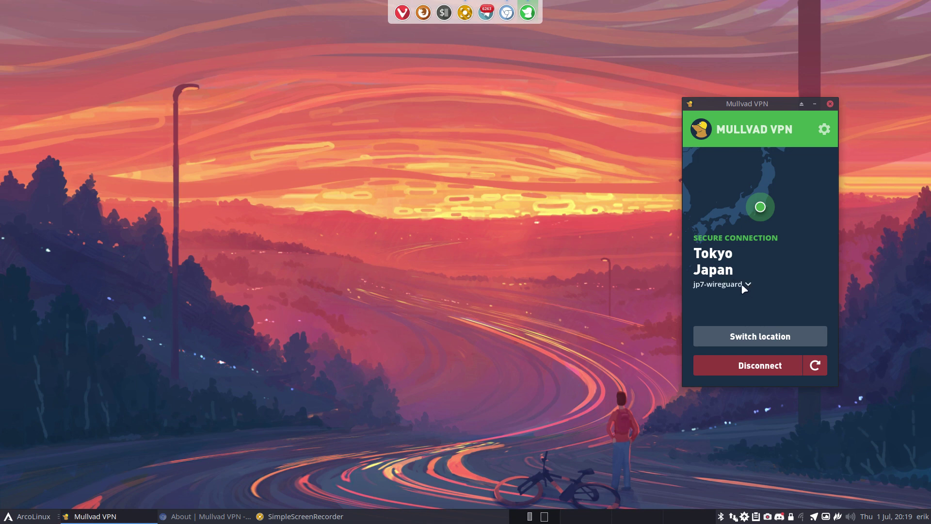
{"action": "left_click", "coordinate": [824, 128]}
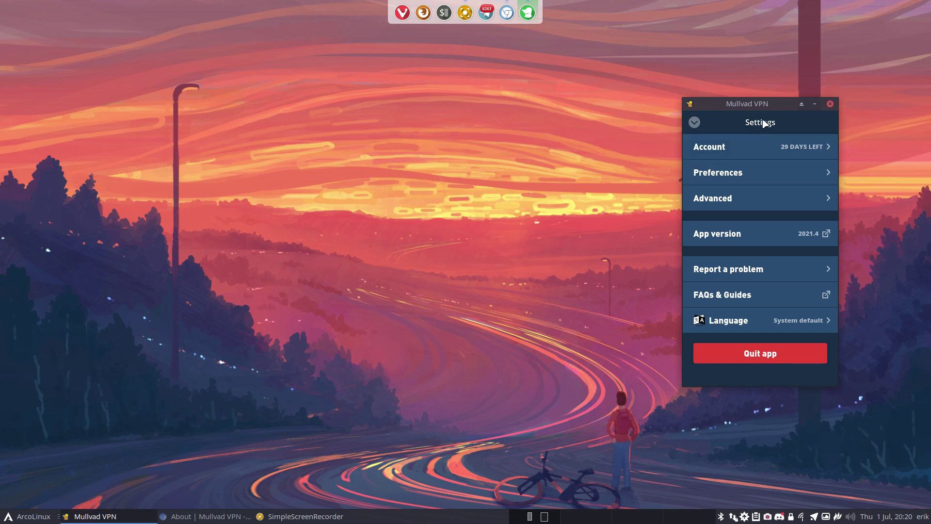
Center the Mullvad window and review Preferences: auto-connect, ad and tracker blocking on, local sharing off.
{"action": "left_click_drag", "start_coordinate": [758, 107], "coordinate": [476, 108]}
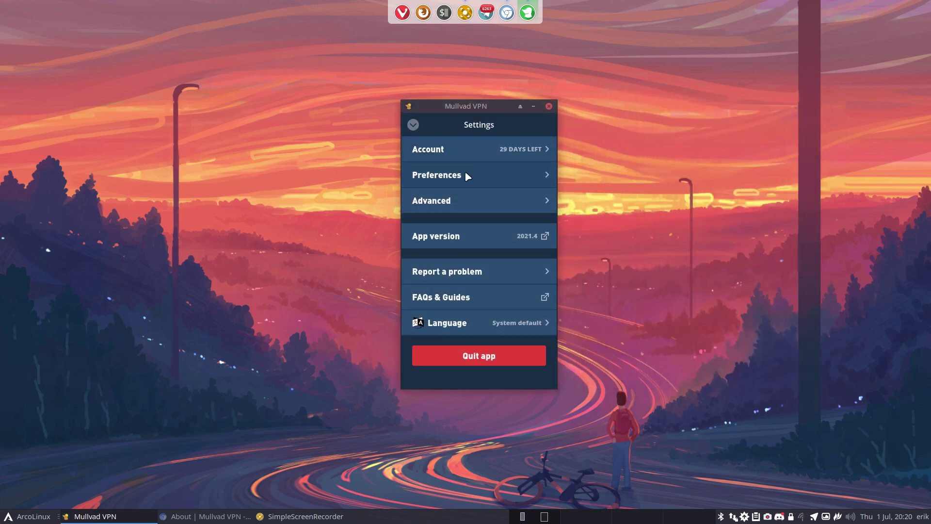
{"action": "left_click", "coordinate": [466, 173]}
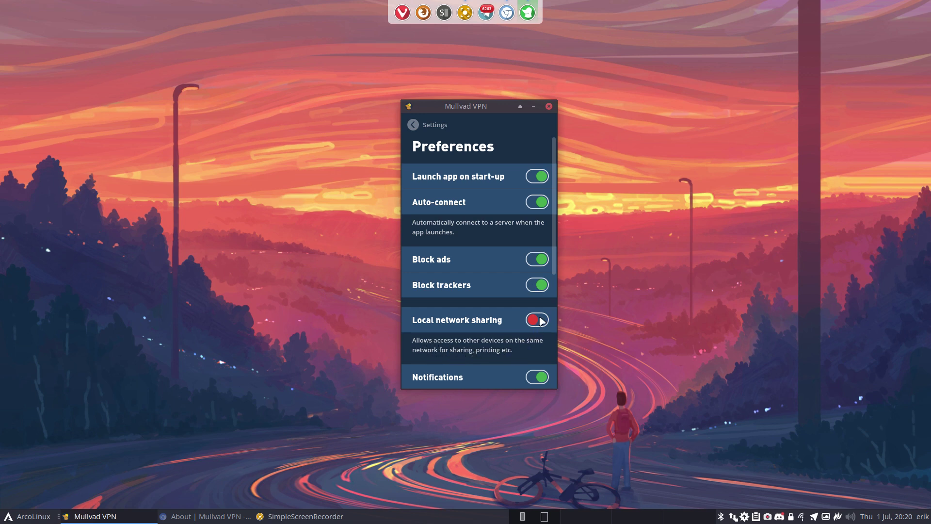
{"action": "scroll", "coordinate": [480, 323], "scroll_direction": "down", "scroll_amount": 2}
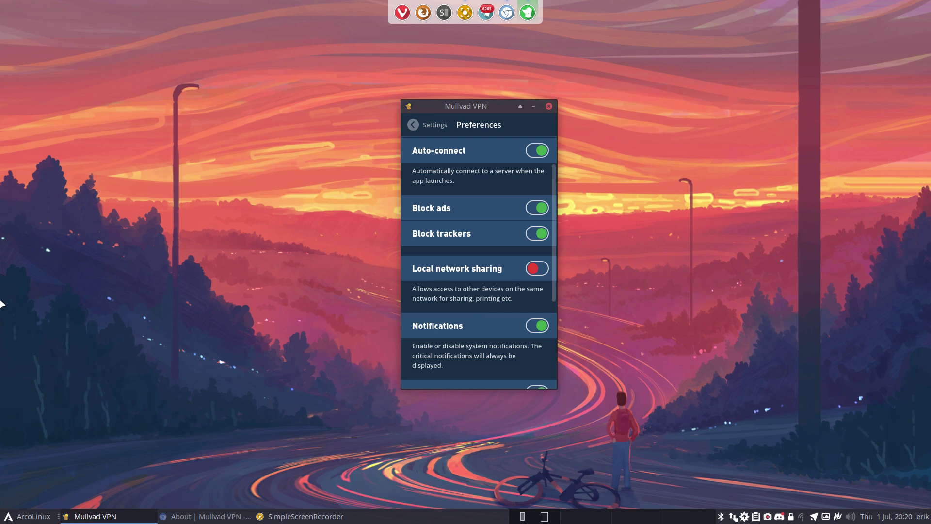
{"action": "left_click", "coordinate": [141, 238]}
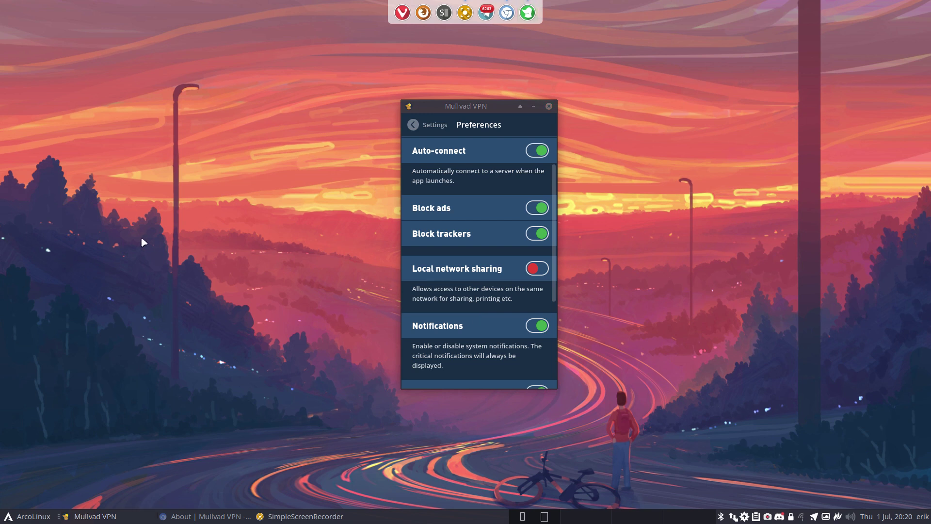
Open and close a urxvt terminal, then move the Mullvad VPN window to the right.
{"action": "key", "text": "ctrl+alt+t"}
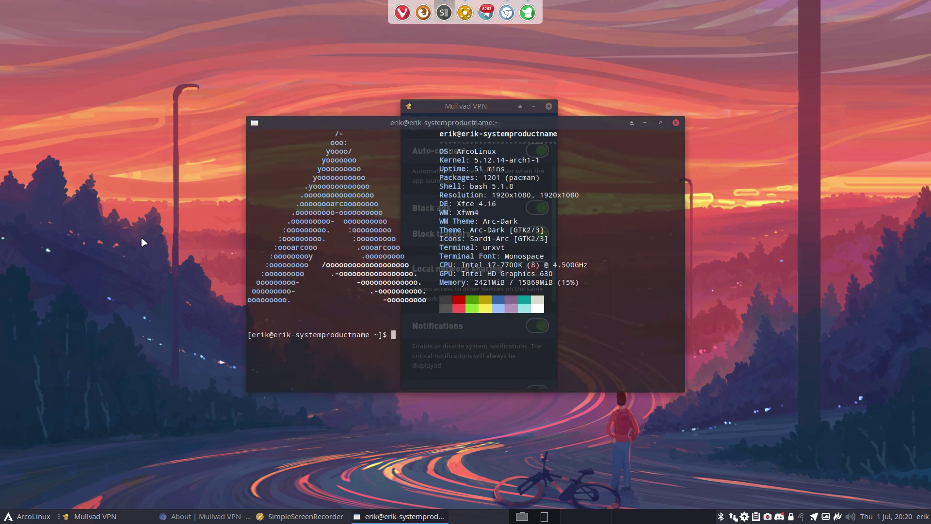
{"action": "left_click", "coordinate": [675, 123]}
{"action": "left_click_drag", "start_coordinate": [506, 107], "coordinate": [755, 99]}
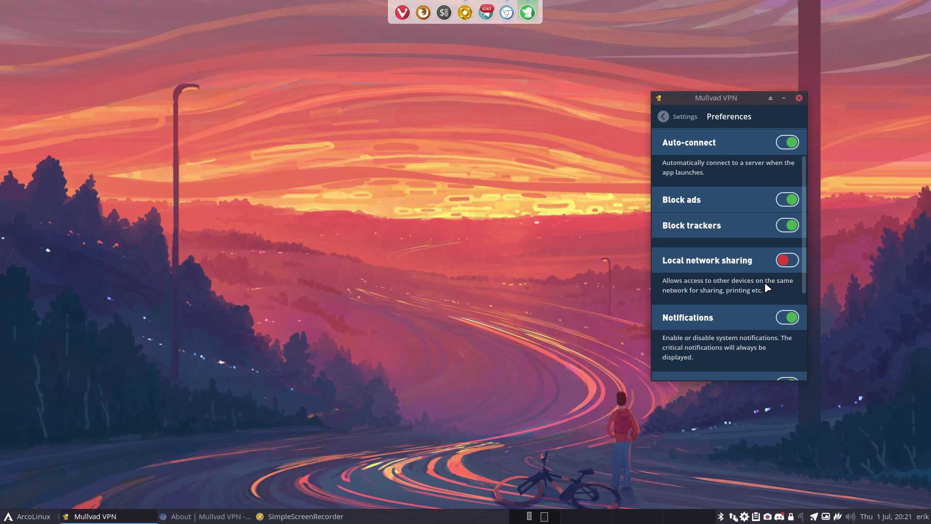
Open Thunar with hidden files shown and browse into .bin/main's samba scripts folder.
{"action": "left_click", "coordinate": [370, 232]}
{"action": "key", "text": "super+e"}
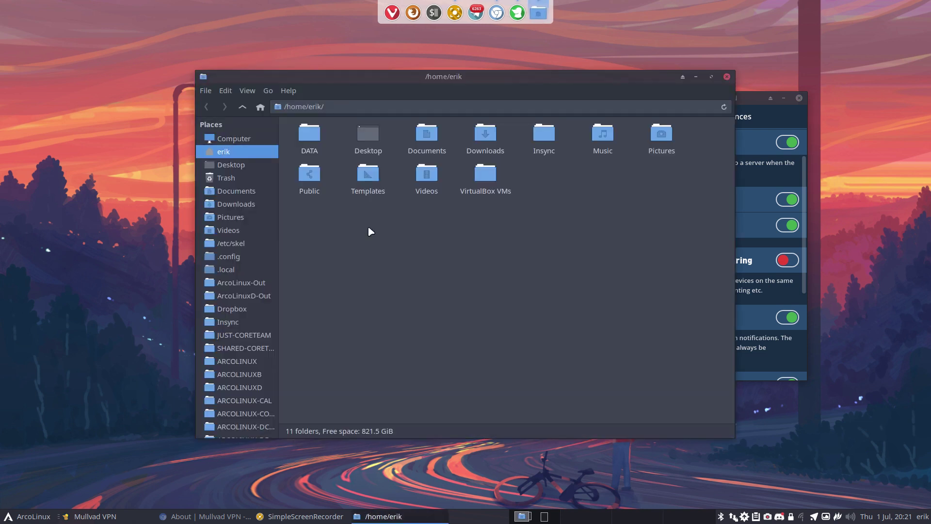
{"action": "key", "text": "ctrl+h"}
{"action": "left_click", "coordinate": [378, 141]}
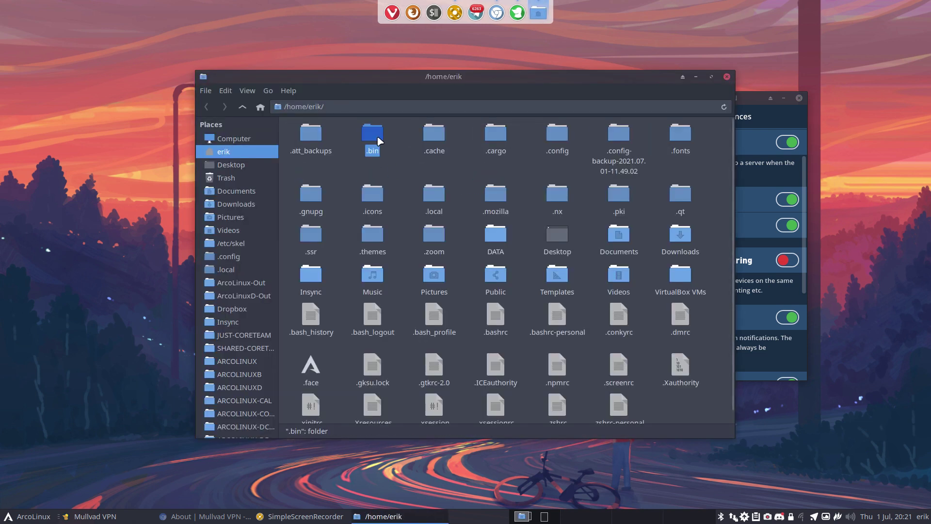
{"action": "double_click", "coordinate": [378, 141]}
{"action": "double_click", "coordinate": [309, 139]}
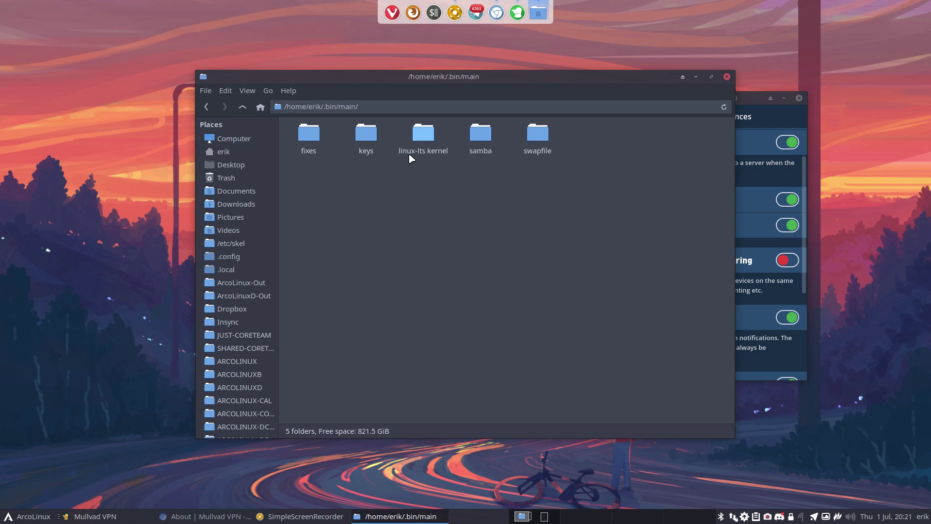
{"action": "double_click", "coordinate": [473, 137]}
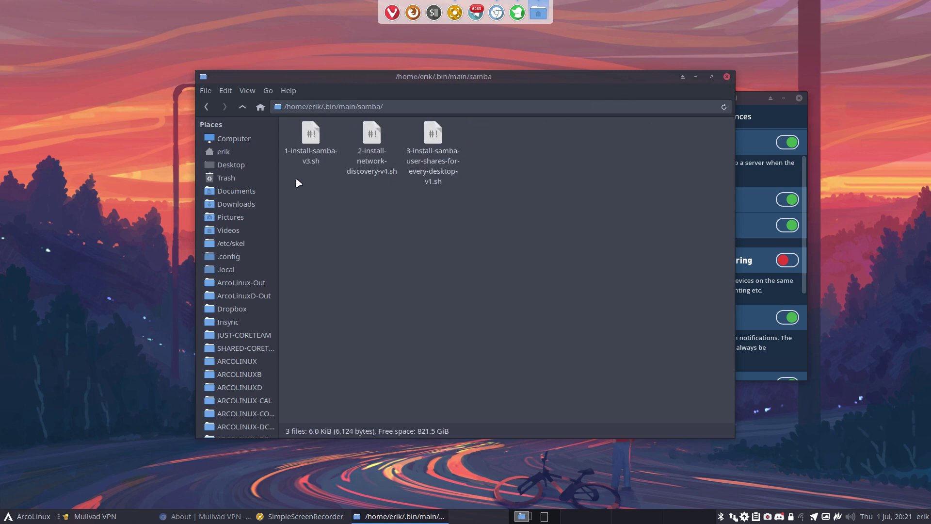
Navigate from the root file system to the /etc/samba folder.
{"action": "left_click", "coordinate": [260, 141]}
{"action": "double_click", "coordinate": [324, 145]}
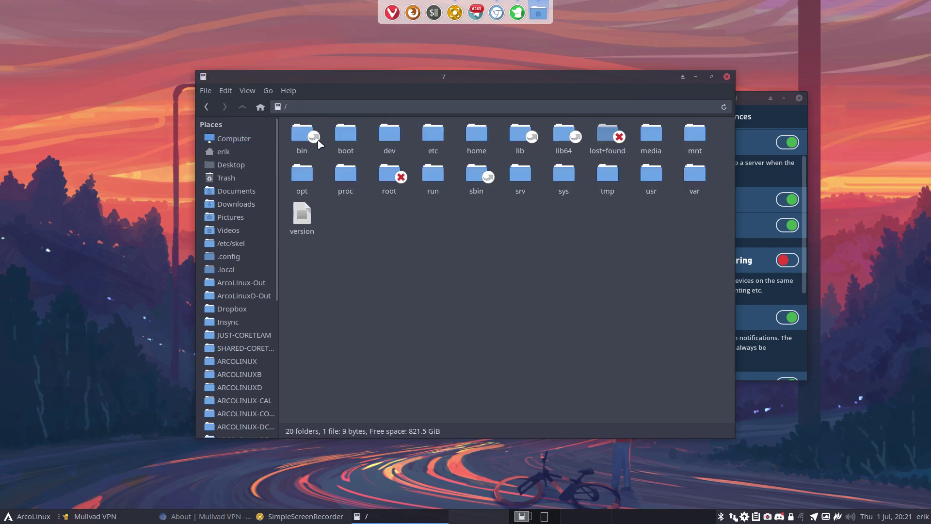
{"action": "double_click", "coordinate": [441, 137]}
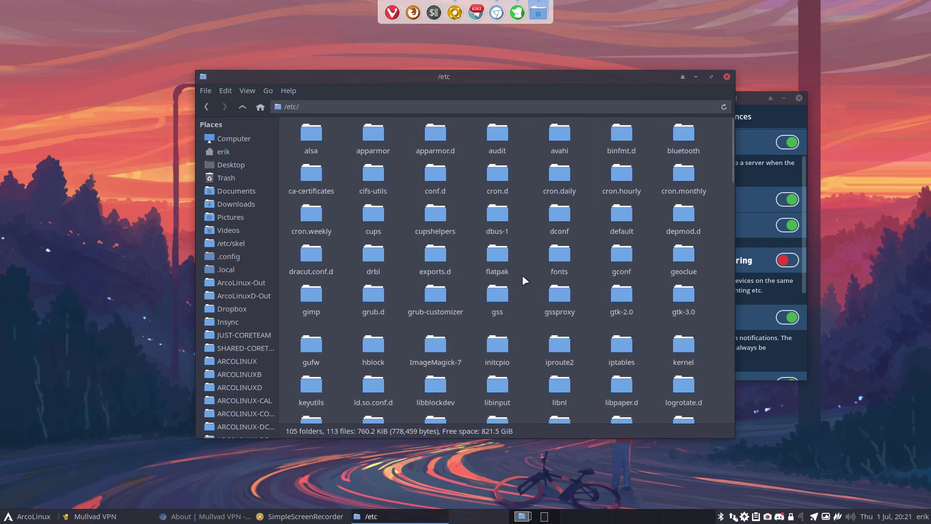
{"action": "type", "text": "sam"}
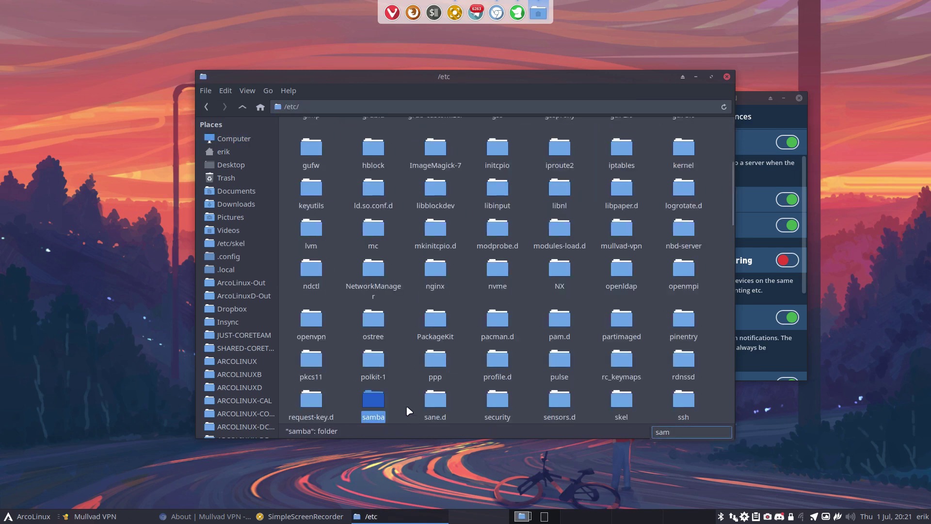
{"action": "double_click", "coordinate": [374, 401]}
Select both smb.conf.windows and smb.conf.arcolinux, moving Thunar left to uncover Mullvad.
{"action": "left_click", "coordinate": [316, 147]}
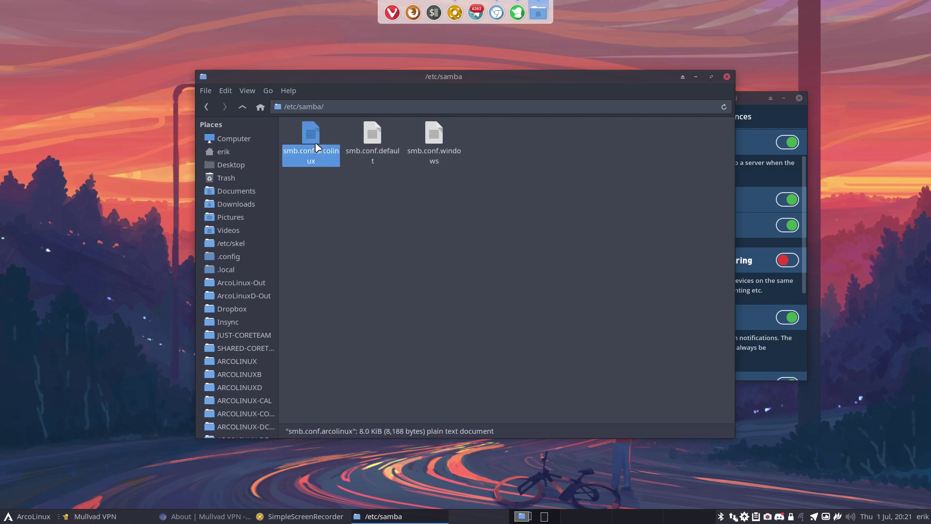
{"action": "left_click_drag", "start_coordinate": [445, 80], "coordinate": [309, 76]}
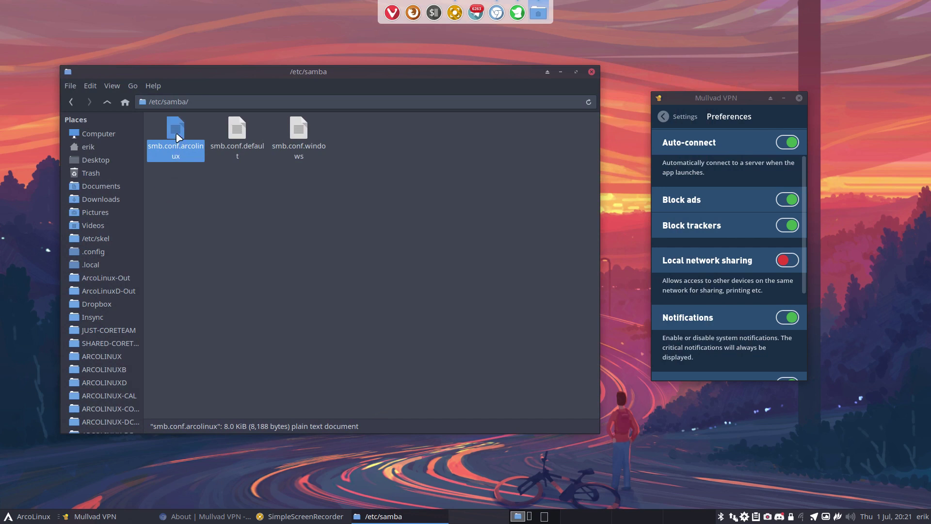
{"action": "left_click", "coordinate": [298, 130]}
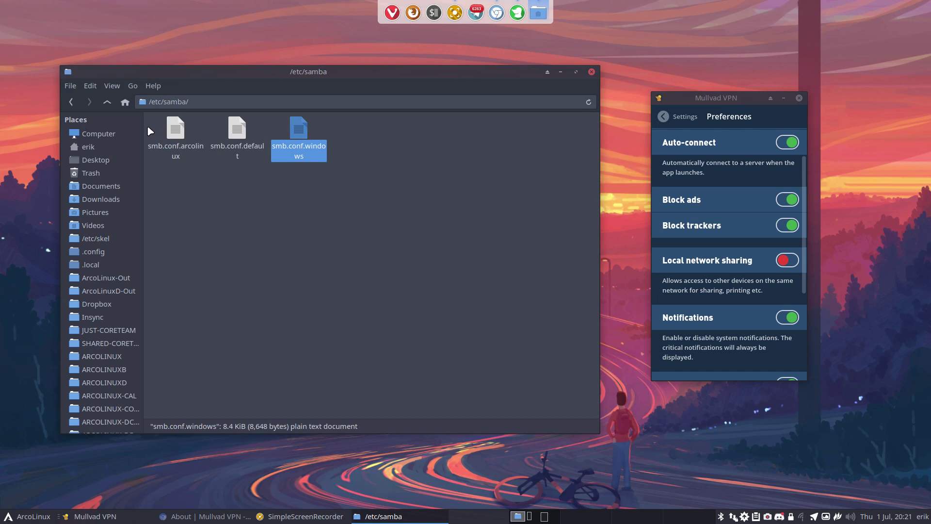
{"action": "left_click", "coordinate": [175, 129], "text": "ctrl"}
Compare smb.conf.arcolinux and smb.conf.windows in Meld and highlight SMB2 on line 41.
{"action": "right_click", "coordinate": [178, 135]}
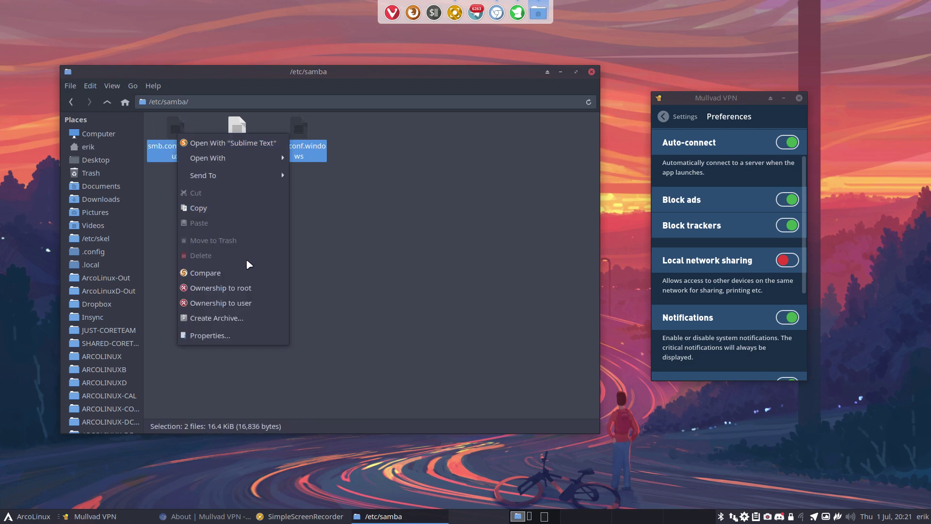
{"action": "left_click", "coordinate": [250, 275]}
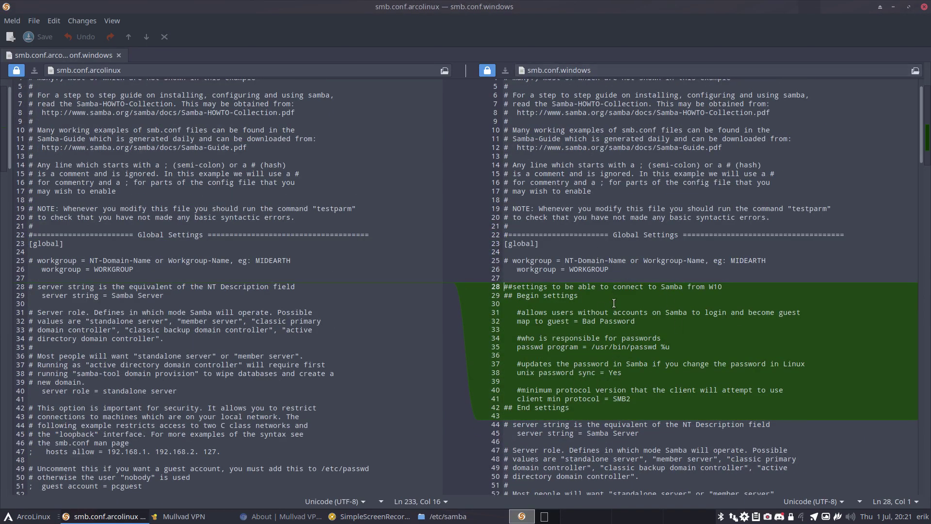
{"action": "scroll", "coordinate": [639, 403], "scroll_direction": "down", "scroll_amount": 2}
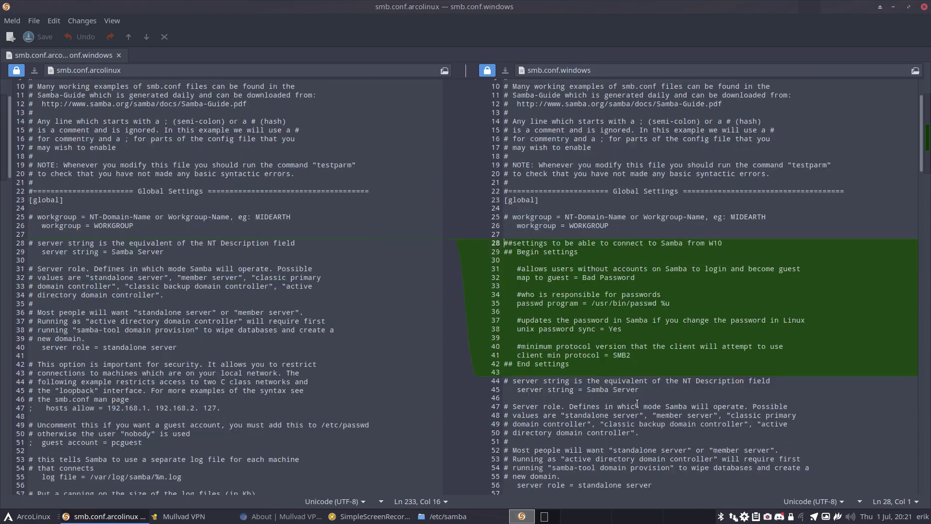
{"action": "left_click", "coordinate": [625, 358]}
{"action": "double_click", "coordinate": [625, 356]}
Scroll through the extra W10 settings block in smb.conf.windows, then close Meld.
{"action": "scroll", "coordinate": [640, 396], "scroll_direction": "down", "scroll_amount": 15}
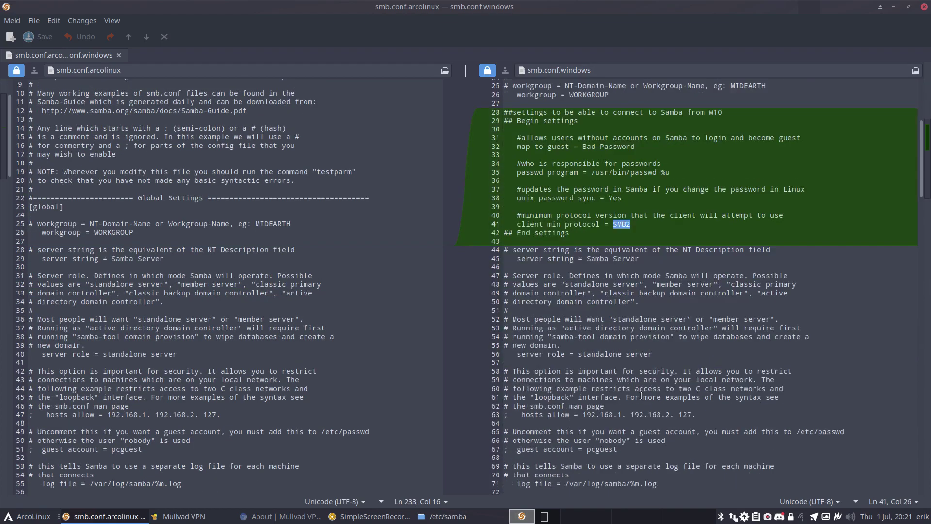
{"action": "scroll", "coordinate": [640, 395], "scroll_direction": "down", "scroll_amount": 20}
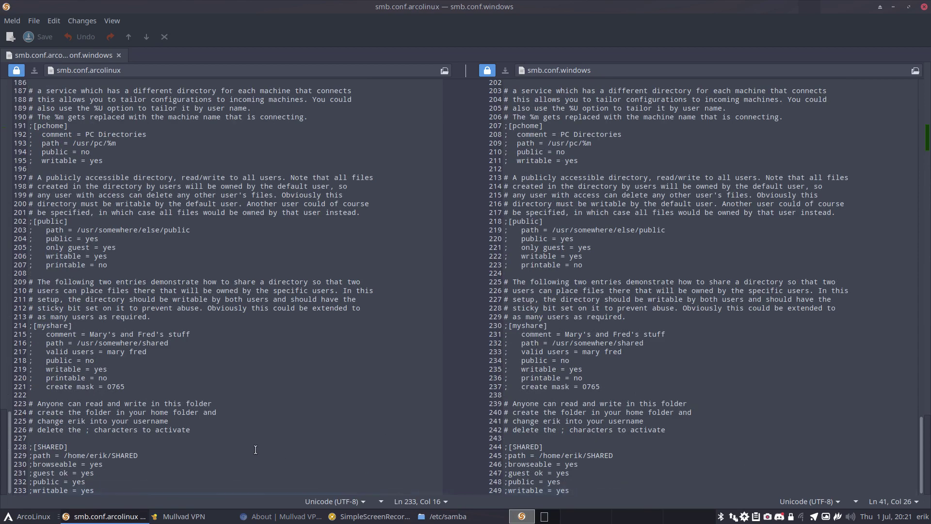
{"action": "scroll", "coordinate": [249, 446], "scroll_direction": "up", "scroll_amount": 20}
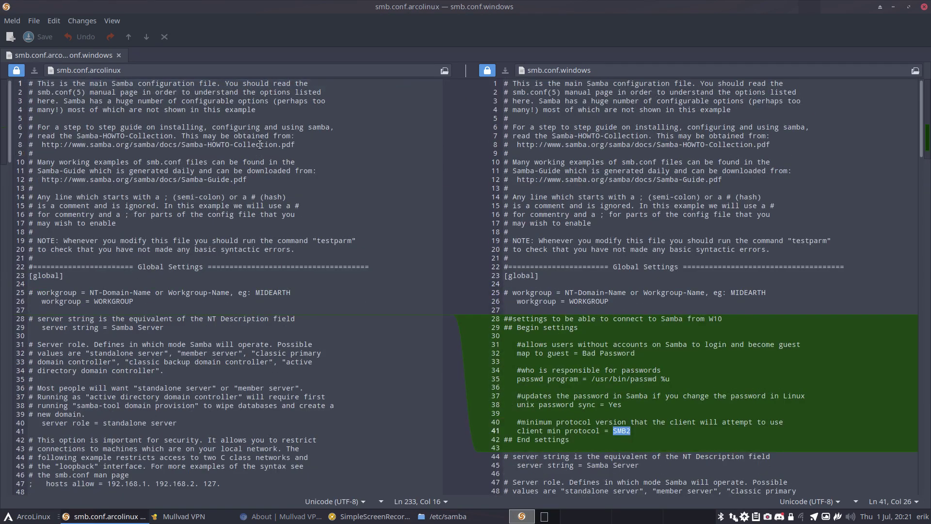
{"action": "left_click", "coordinate": [924, 7]}
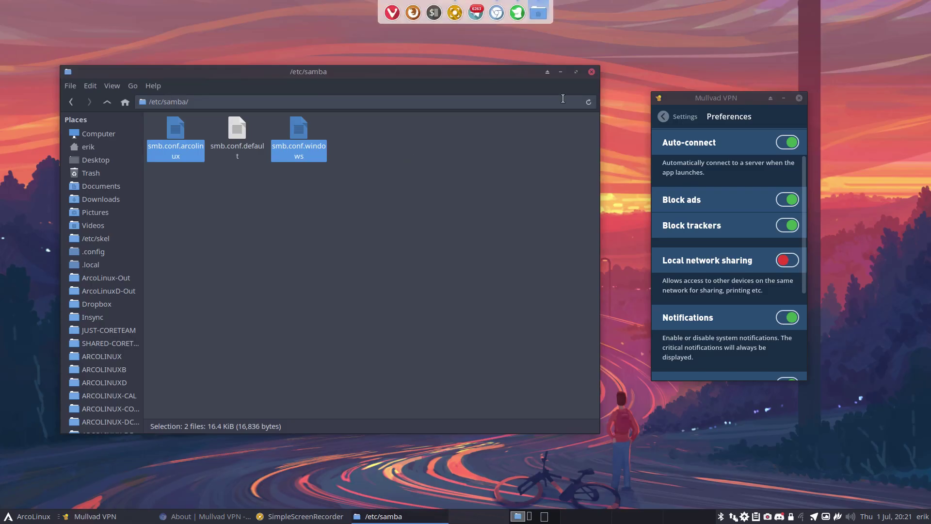
Close the /etc/samba file manager, then toggle Mullvad's monochromatic tray icon off and back on.
{"action": "left_click", "coordinate": [592, 72]}
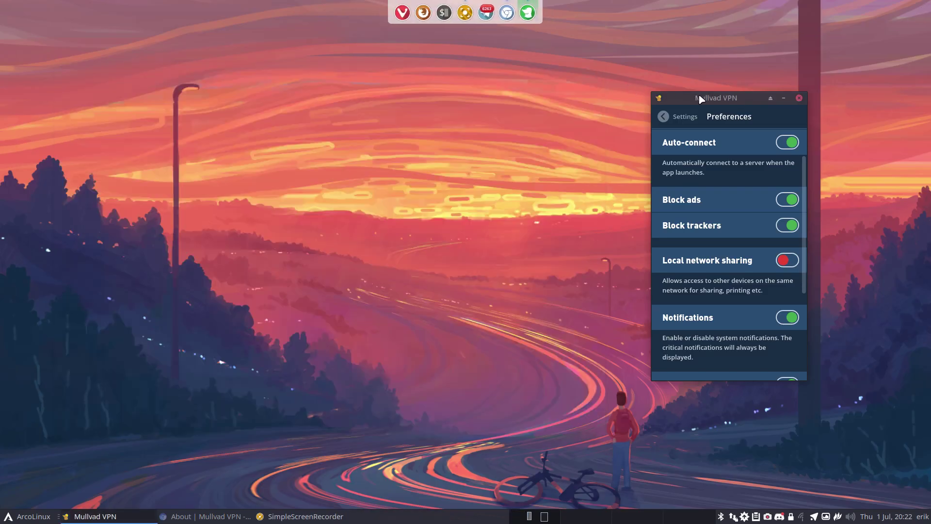
{"action": "left_click_drag", "start_coordinate": [699, 96], "coordinate": [397, 104]}
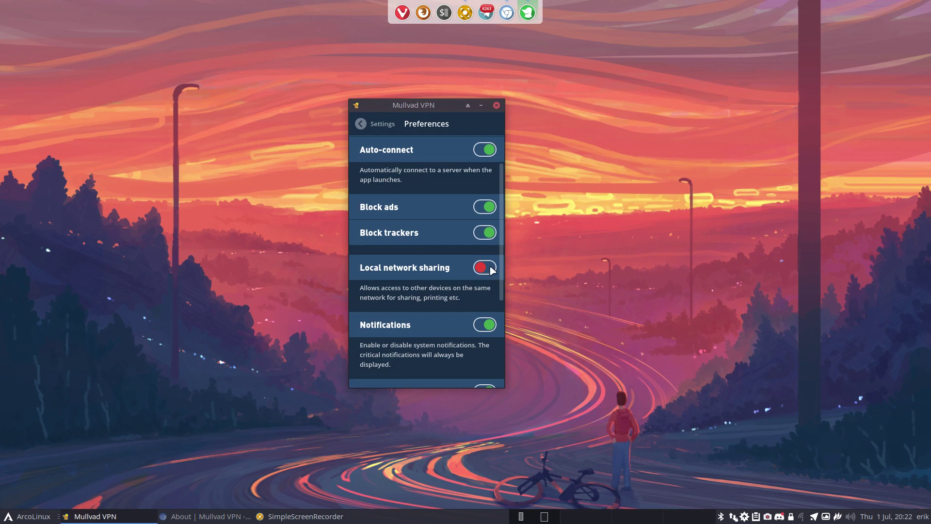
{"action": "scroll", "coordinate": [414, 324], "scroll_direction": "down", "scroll_amount": 3}
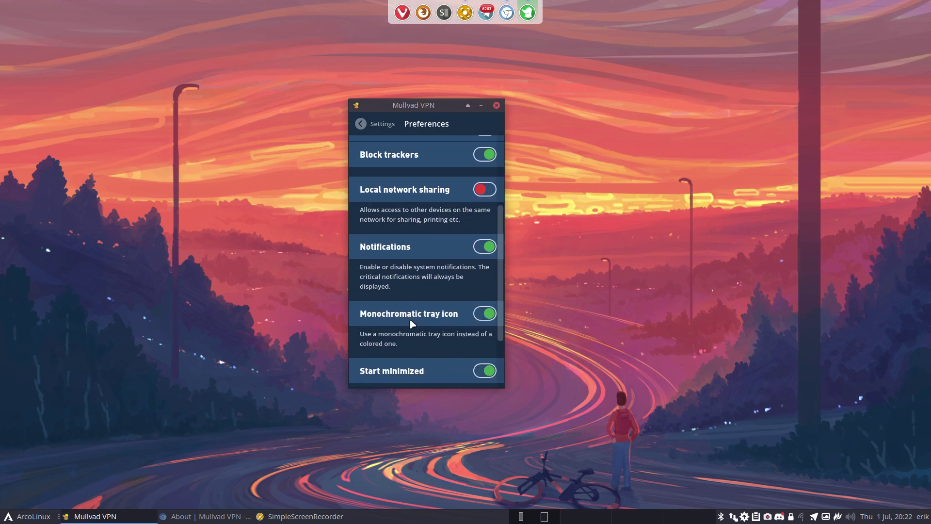
{"action": "scroll", "coordinate": [413, 310], "scroll_direction": "down", "scroll_amount": 2}
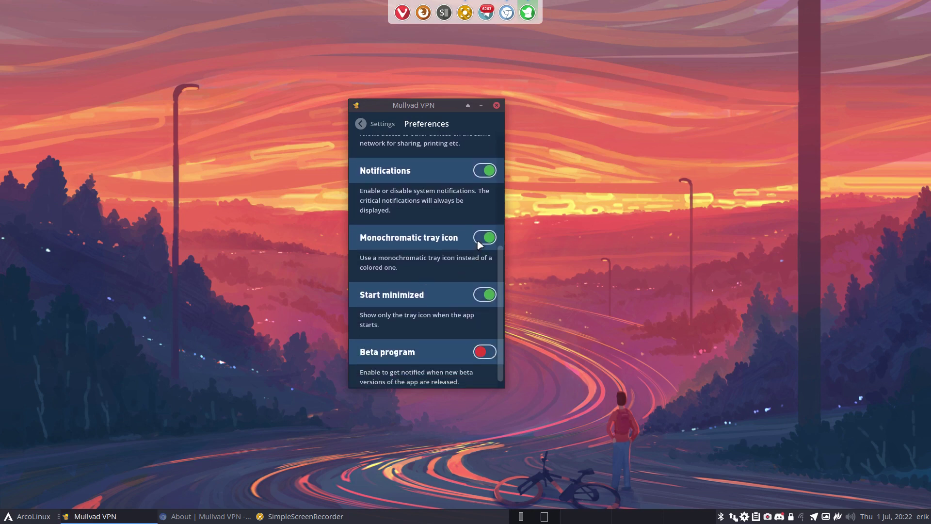
{"action": "left_click", "coordinate": [480, 242]}
{"action": "left_click", "coordinate": [487, 237]}
{"action": "scroll", "coordinate": [400, 299], "scroll_direction": "down", "scroll_amount": 1}
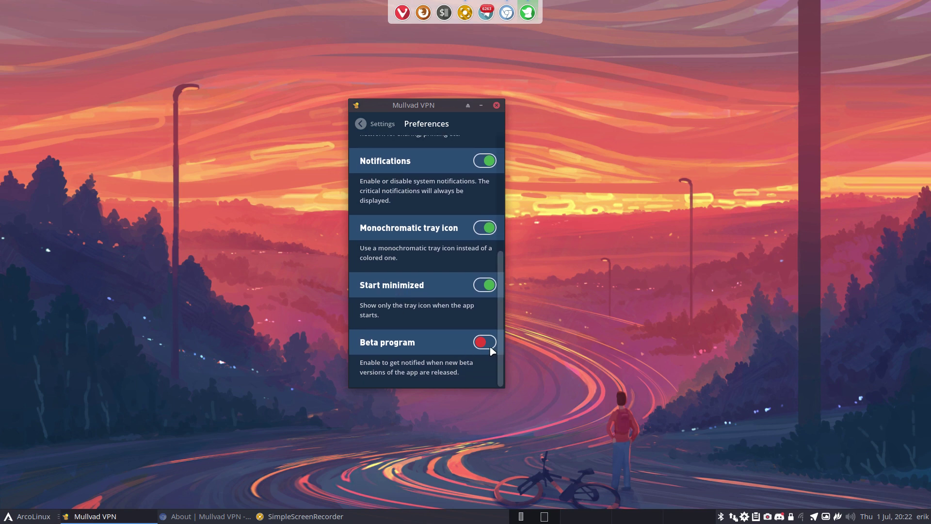
Back out of Preferences and Advanced settings to the Tokyo jp7-wireguard connection screen.
{"action": "left_click", "coordinate": [360, 124]}
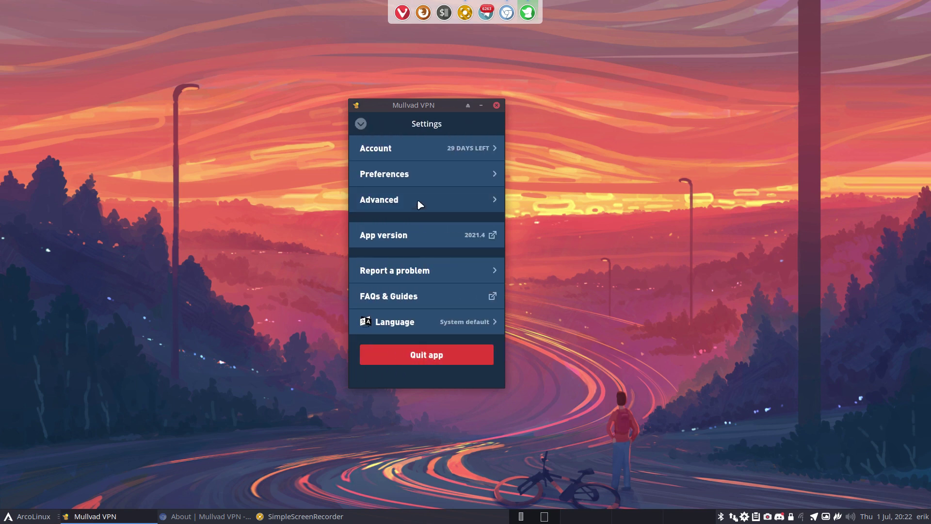
{"action": "left_click_drag", "start_coordinate": [432, 105], "coordinate": [930, 104]}
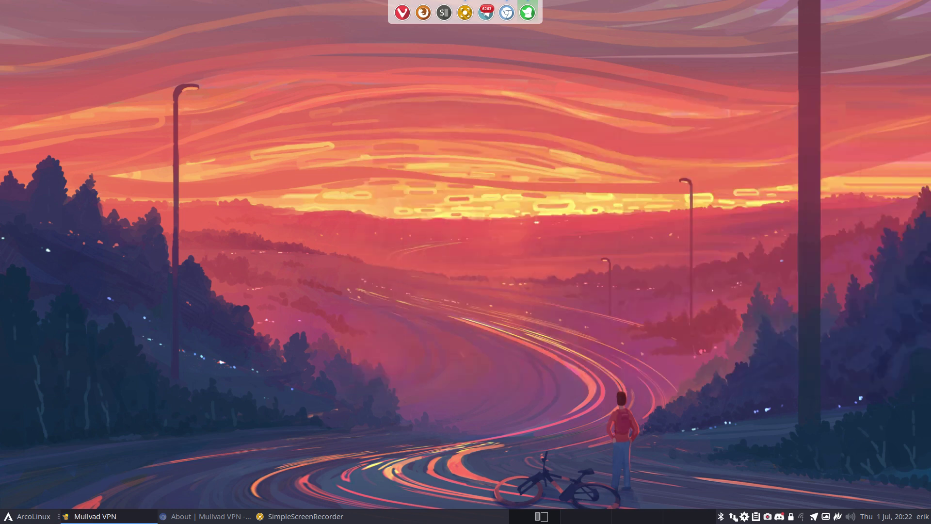
{"action": "left_click_drag", "start_coordinate": [930, 117], "coordinate": [490, 122]}
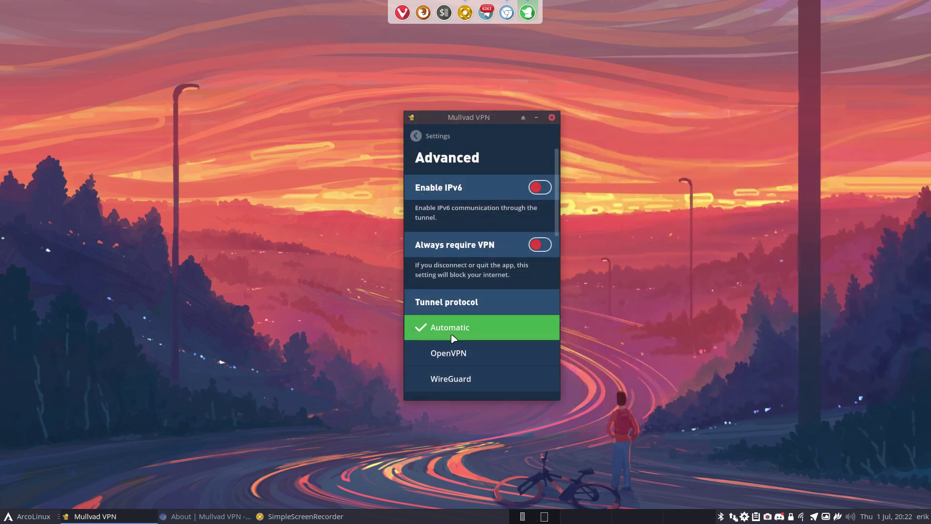
{"action": "left_click", "coordinate": [417, 139]}
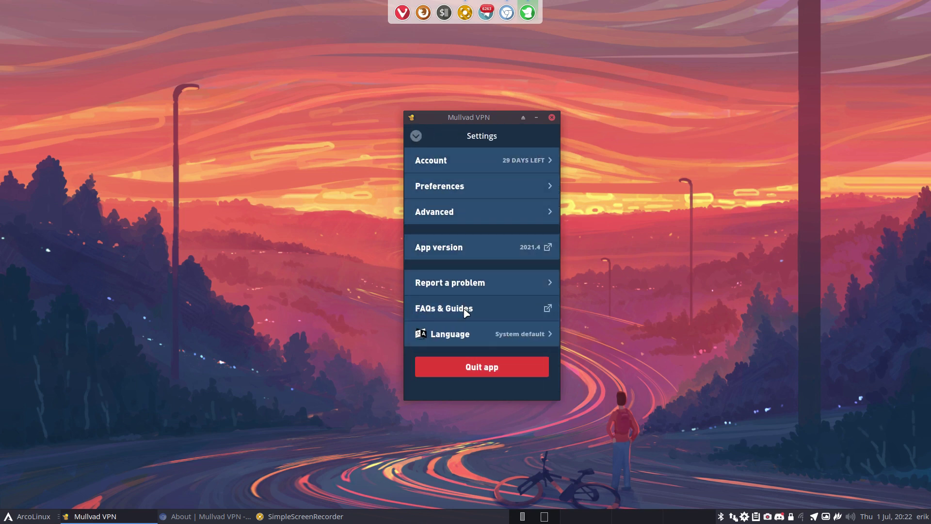
{"action": "left_click", "coordinate": [416, 137]}
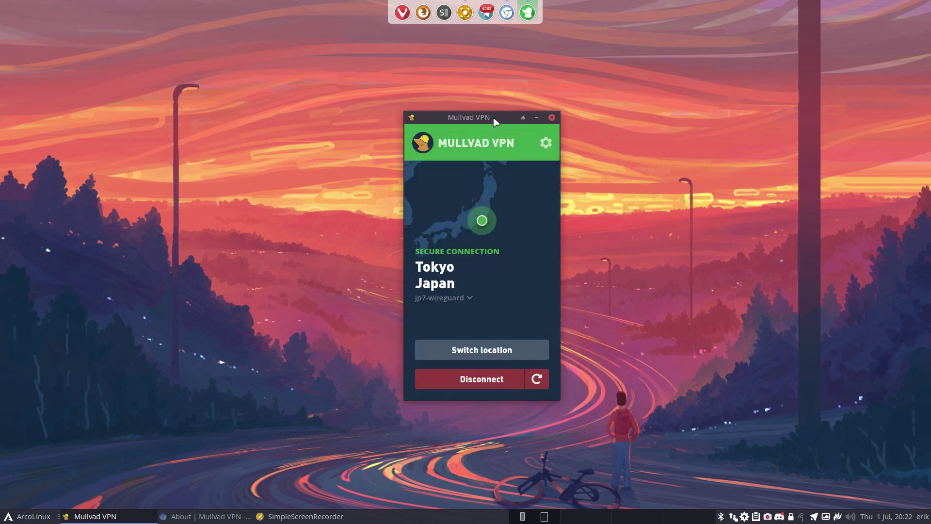
Bring Chromium forward and run a Google search for 'best vpn linux'.
{"action": "left_click_drag", "start_coordinate": [494, 122], "coordinate": [446, 124]}
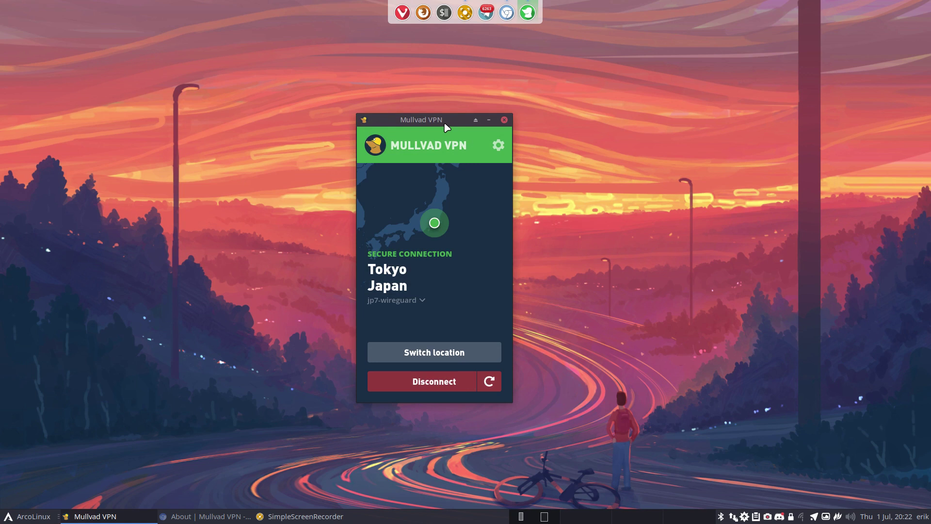
{"action": "left_click", "coordinate": [506, 13]}
{"action": "left_click", "coordinate": [161, 25]}
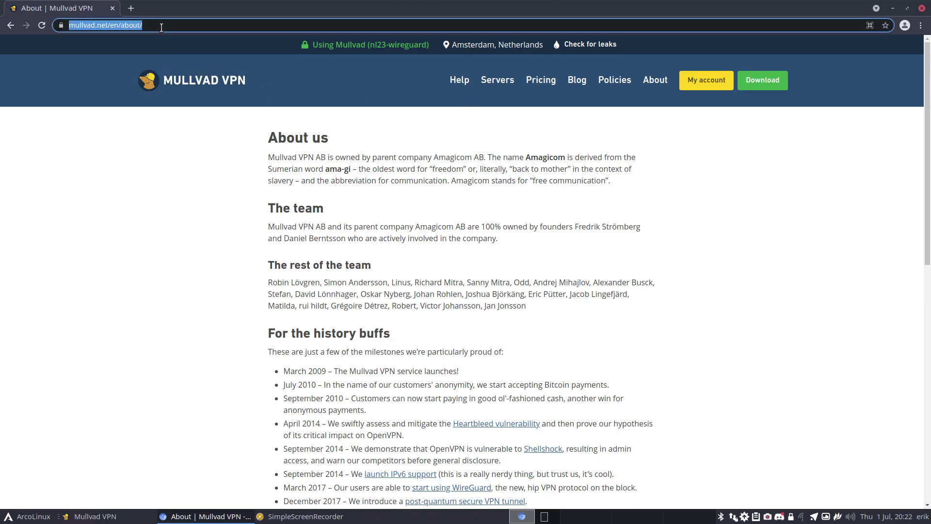
{"action": "type", "text": "be"}
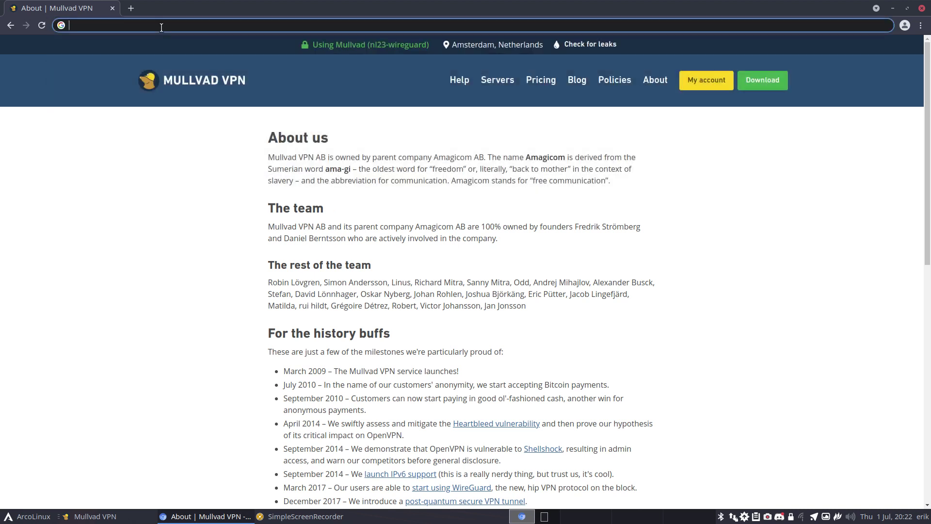
{"action": "type", "text": "st vpn"}
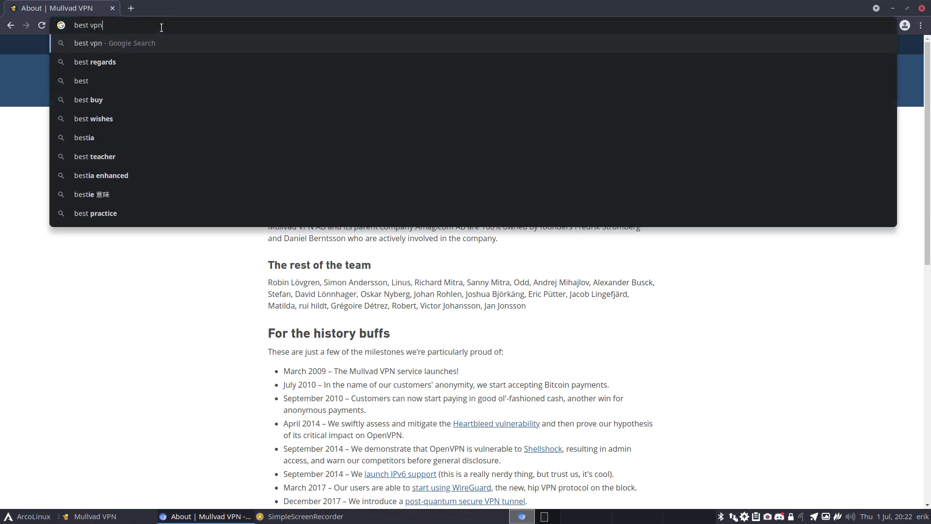
{"action": "type", "text": " linux"}
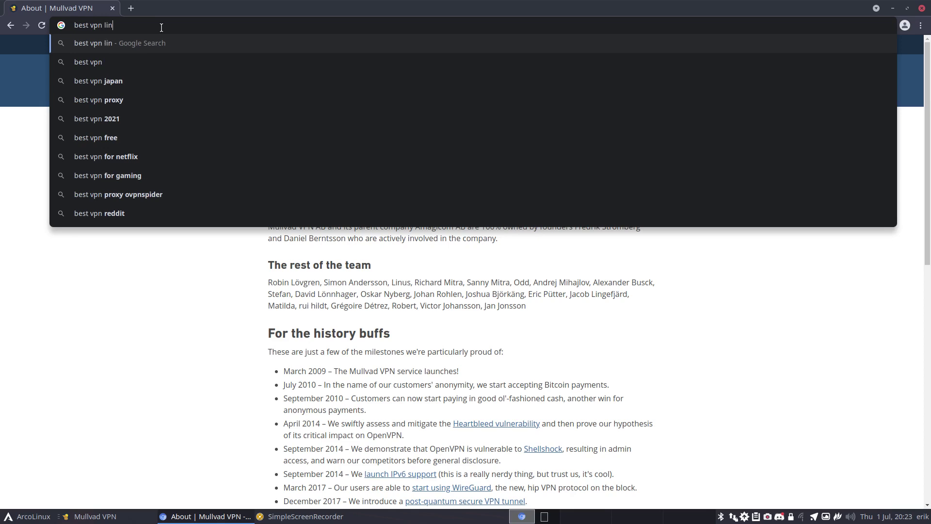
{"action": "key", "text": "Return"}
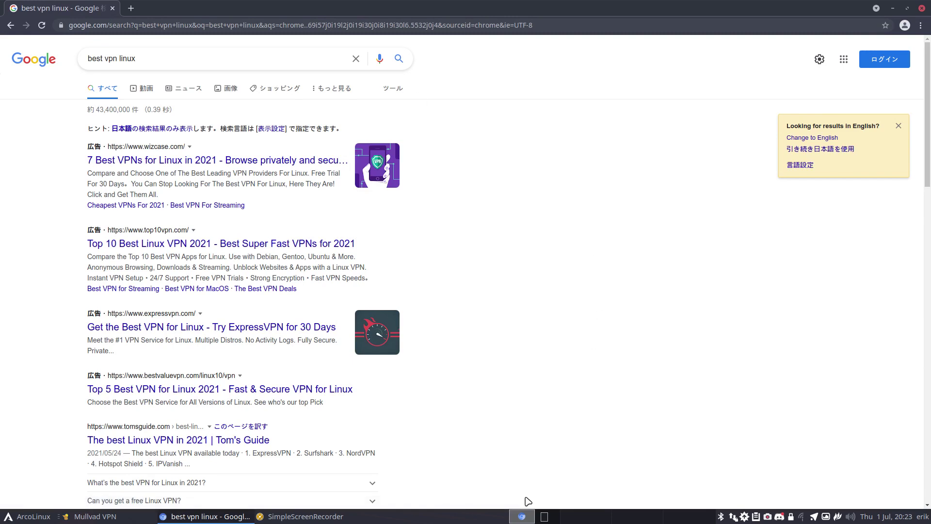
Switch Mullvad from Tokyo to Belgium (Brussels, be4-wireguard) and close the app window.
{"action": "left_click", "coordinate": [91, 518]}
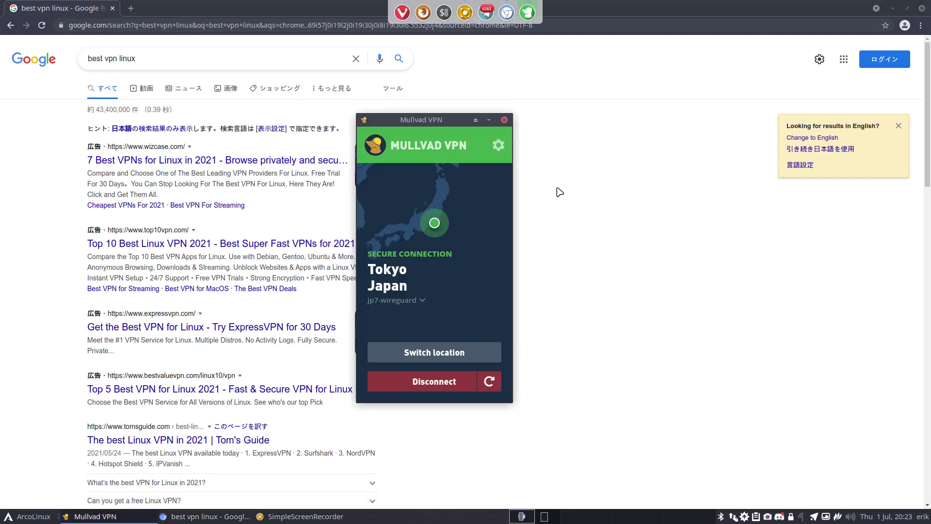
{"action": "left_click_drag", "start_coordinate": [452, 123], "coordinate": [657, 126]}
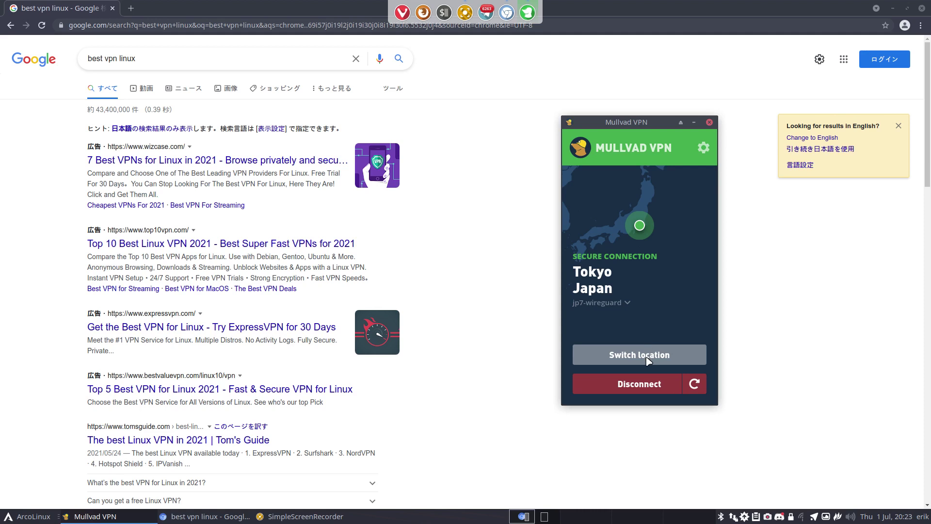
{"action": "left_click", "coordinate": [650, 353]}
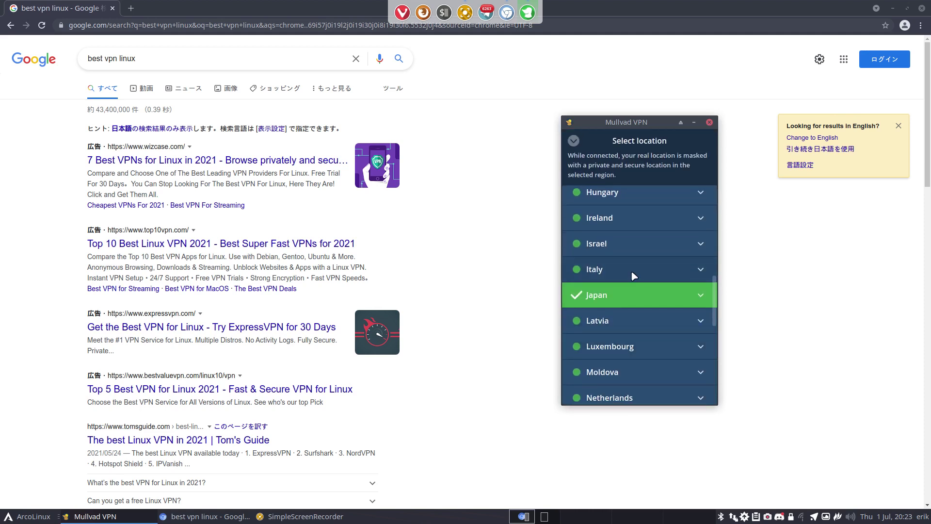
{"action": "scroll", "coordinate": [634, 275], "scroll_direction": "up", "scroll_amount": 5}
{"action": "scroll", "coordinate": [634, 276], "scroll_direction": "up", "scroll_amount": 4}
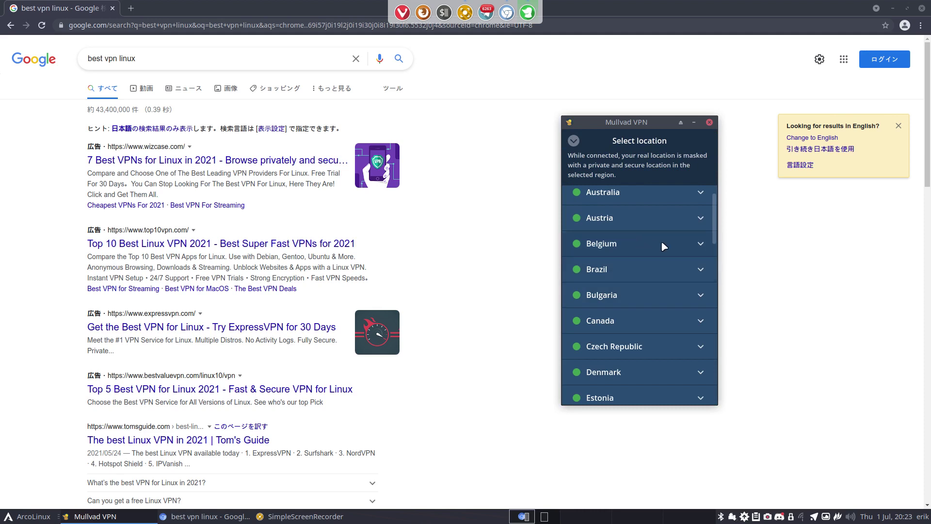
{"action": "left_click", "coordinate": [632, 245]}
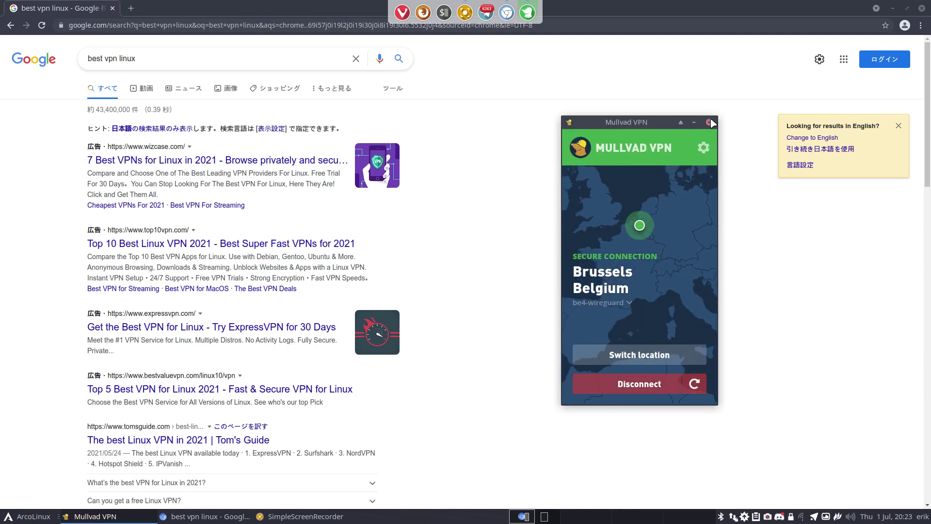
{"action": "left_click", "coordinate": [711, 122]}
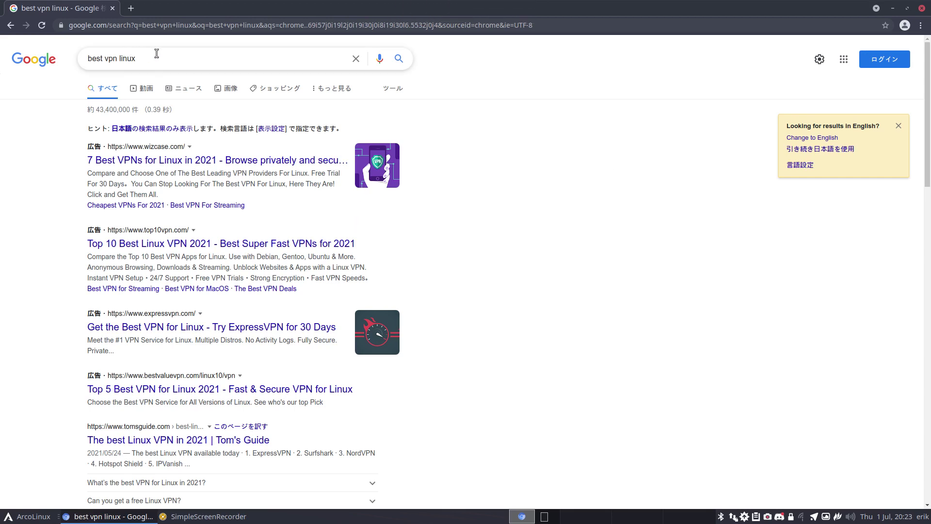
Rerun the 'best vpn linux' search and dismiss the page translation offer.
{"action": "left_click", "coordinate": [167, 61]}
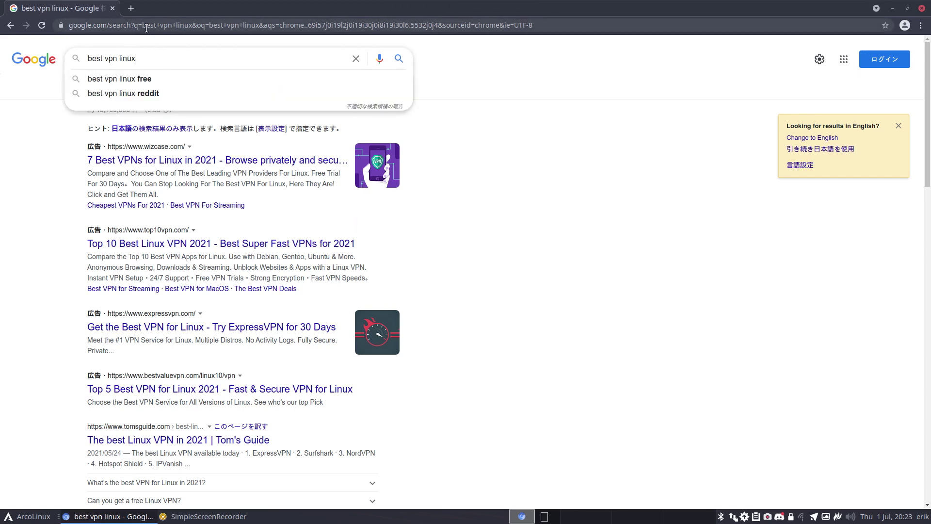
{"action": "left_click", "coordinate": [147, 27]}
{"action": "type", "text": "best v"}
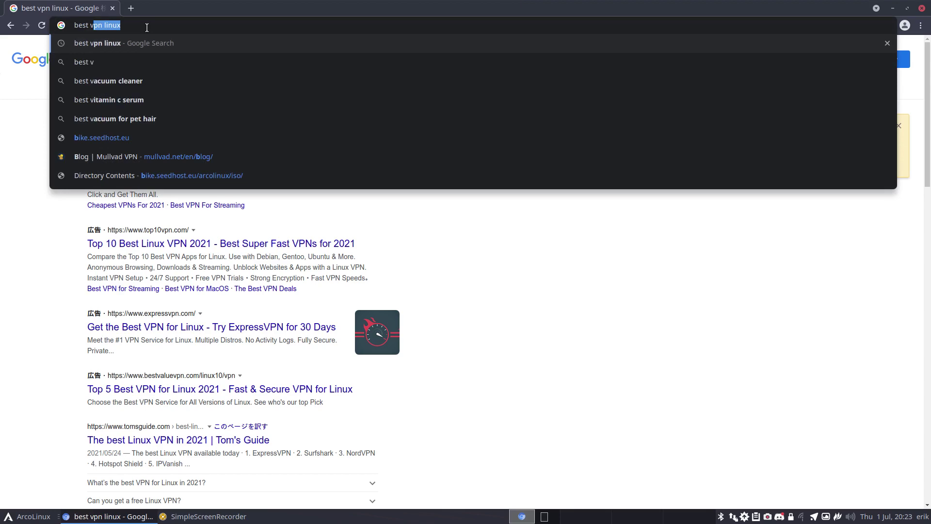
{"action": "key", "text": "Return"}
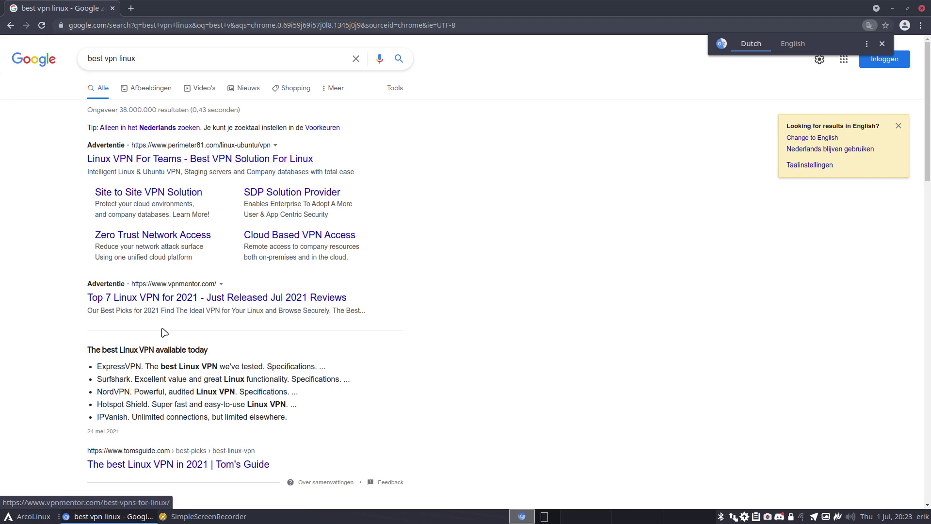
{"action": "scroll", "coordinate": [150, 310], "scroll_direction": "down", "scroll_amount": 4}
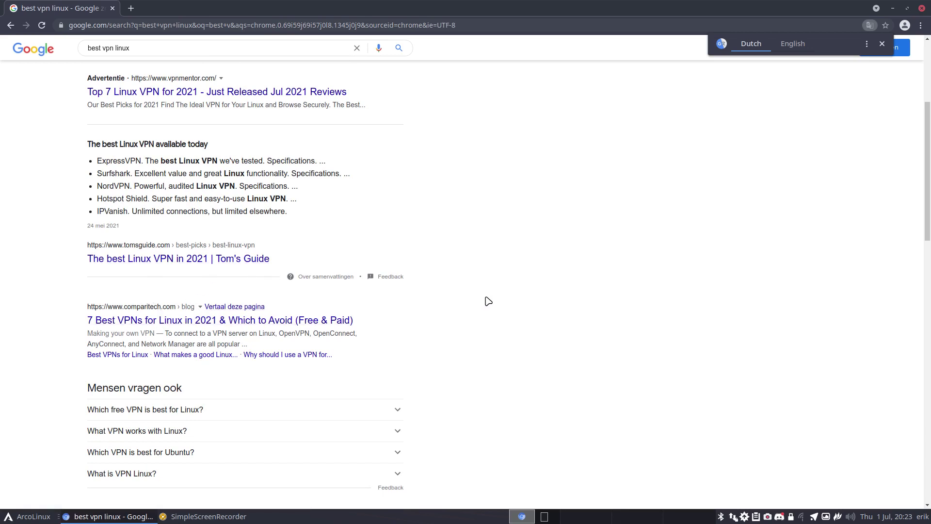
{"action": "scroll", "coordinate": [485, 301], "scroll_direction": "down", "scroll_amount": 2}
{"action": "left_click", "coordinate": [882, 44]}
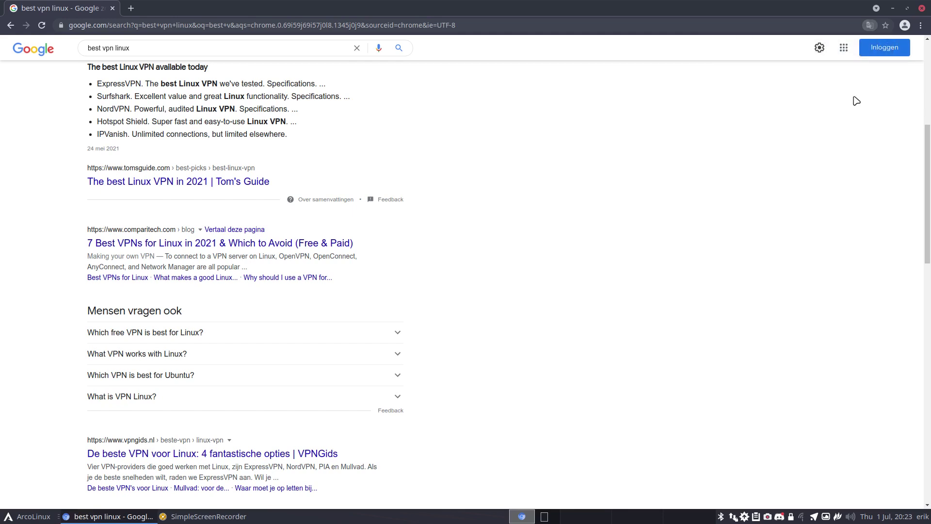
{"action": "scroll", "coordinate": [422, 270], "scroll_direction": "down", "scroll_amount": 3}
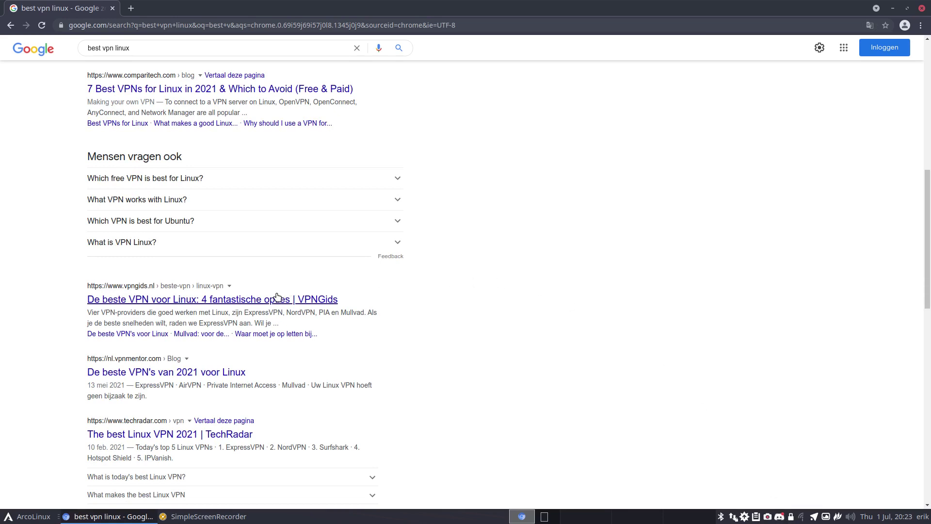
{"action": "scroll", "coordinate": [176, 150], "scroll_direction": "up", "scroll_amount": 5}
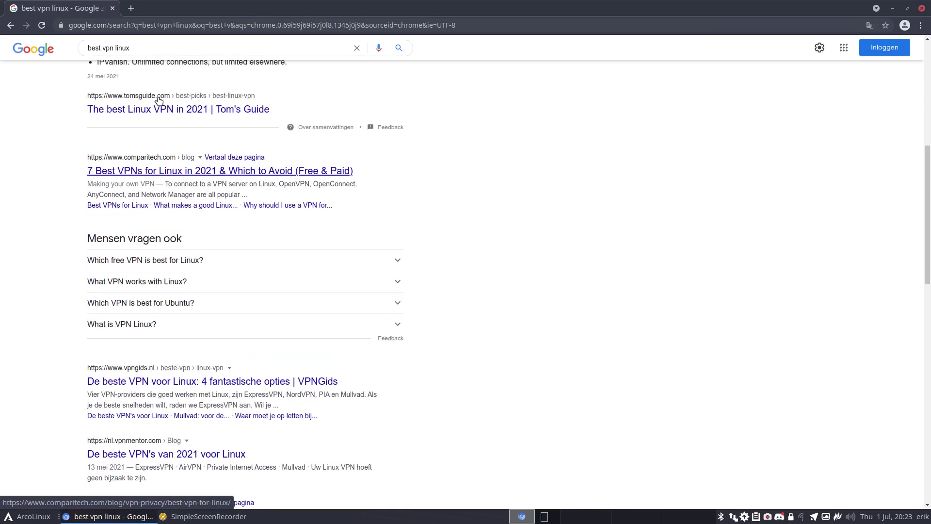
Refine the query to 'best vpn linux mullvad' and scroll through the results.
{"action": "left_click", "coordinate": [139, 47]}
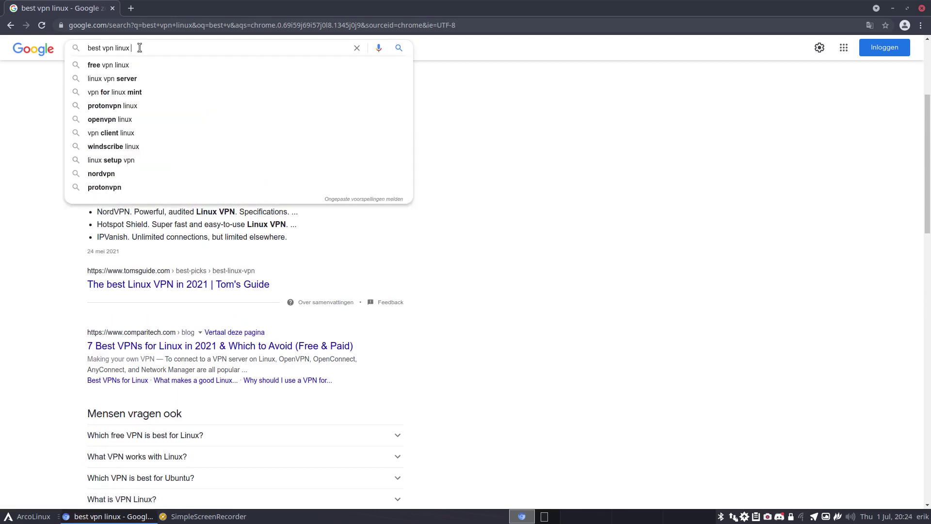
{"action": "key", "text": "BackSpace"}
{"action": "type", "text": "m"}
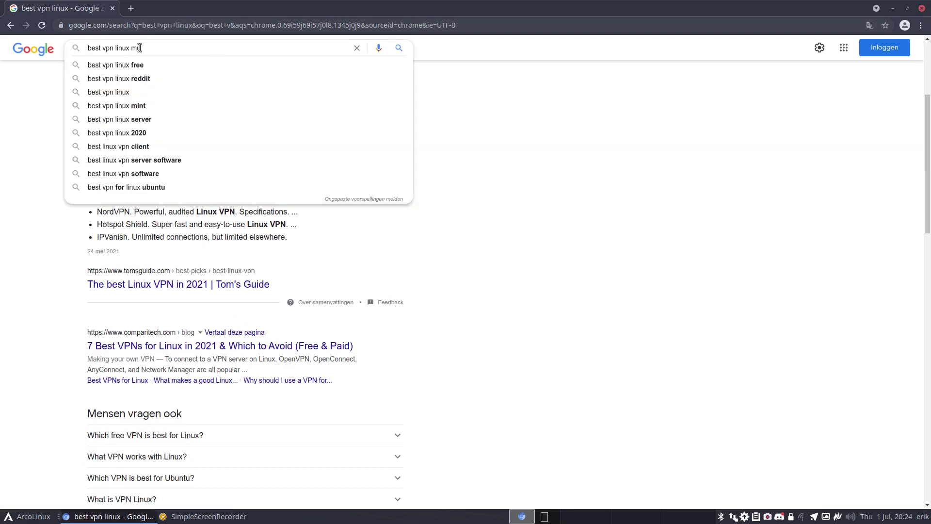
{"action": "type", "text": "ullv"}
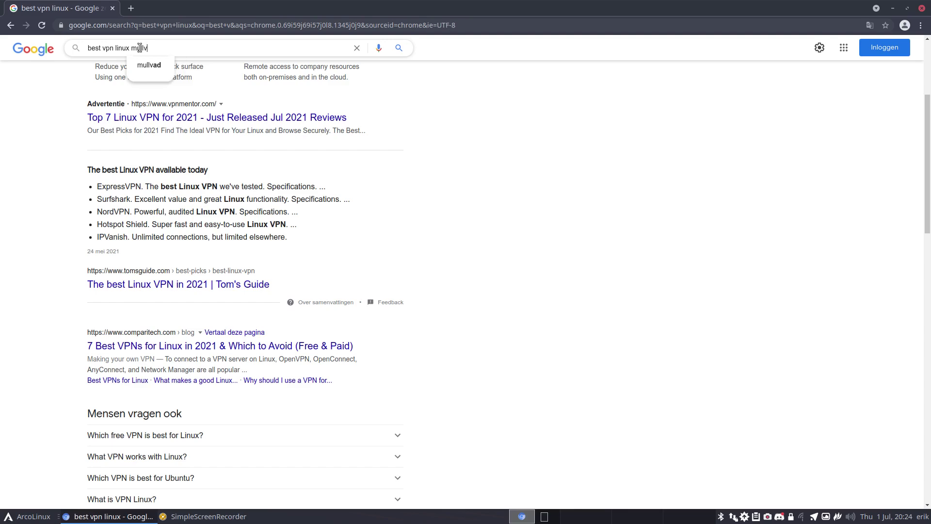
{"action": "type", "text": "ad"}
{"action": "key", "text": "Return"}
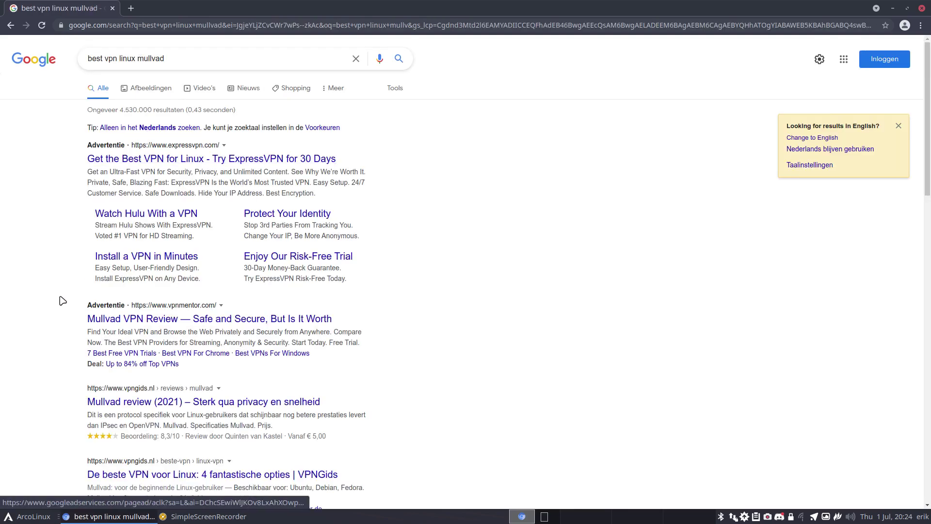
{"action": "scroll", "coordinate": [73, 293], "scroll_direction": "down", "scroll_amount": 3}
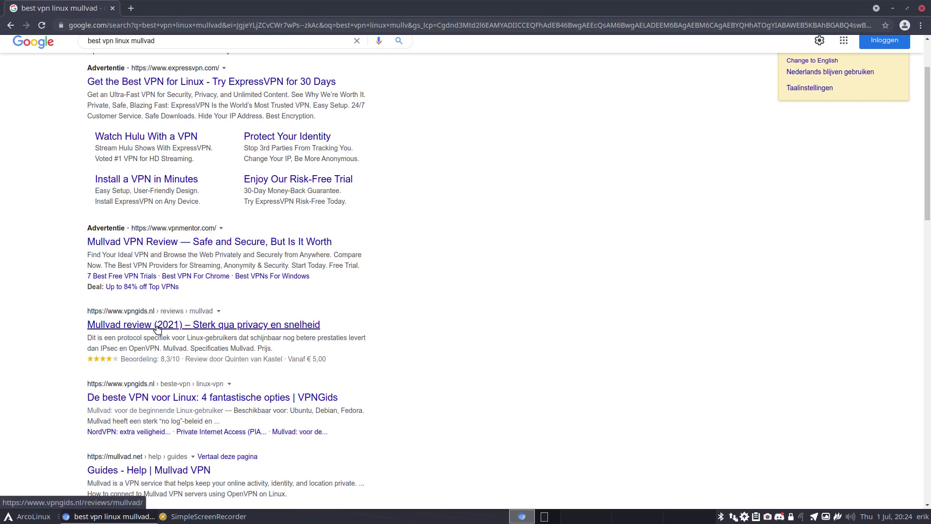
{"action": "scroll", "coordinate": [70, 335], "scroll_direction": "down", "scroll_amount": 4}
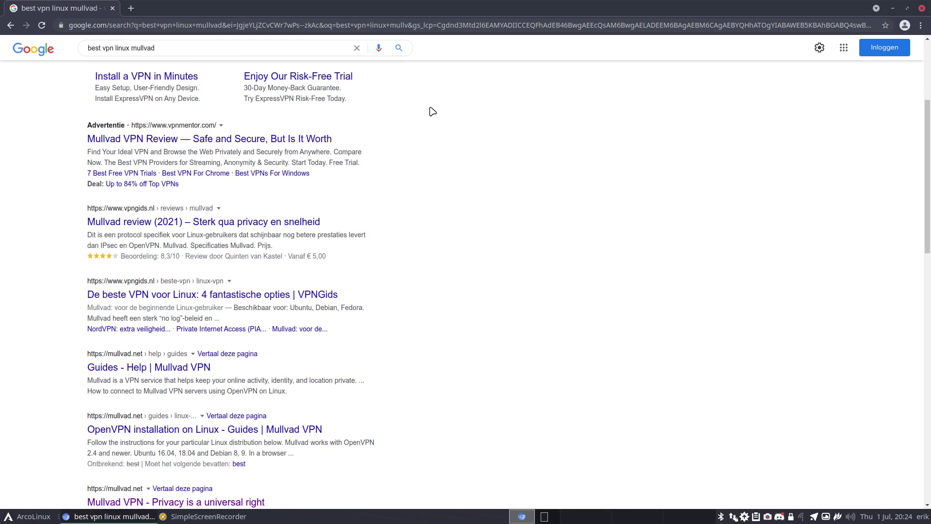
In a new tab, search Google for 'seedhost arcolinux'.
{"action": "left_click", "coordinate": [130, 8]}
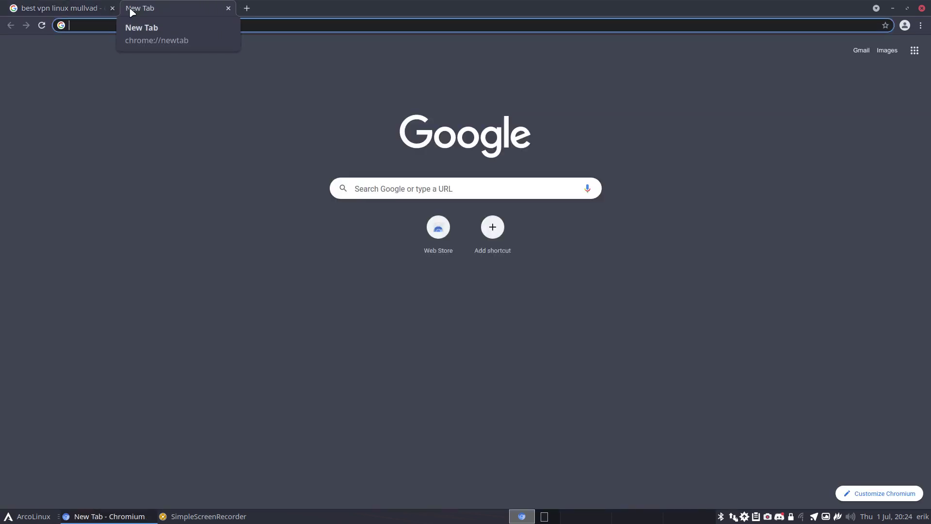
{"action": "type", "text": "m"}
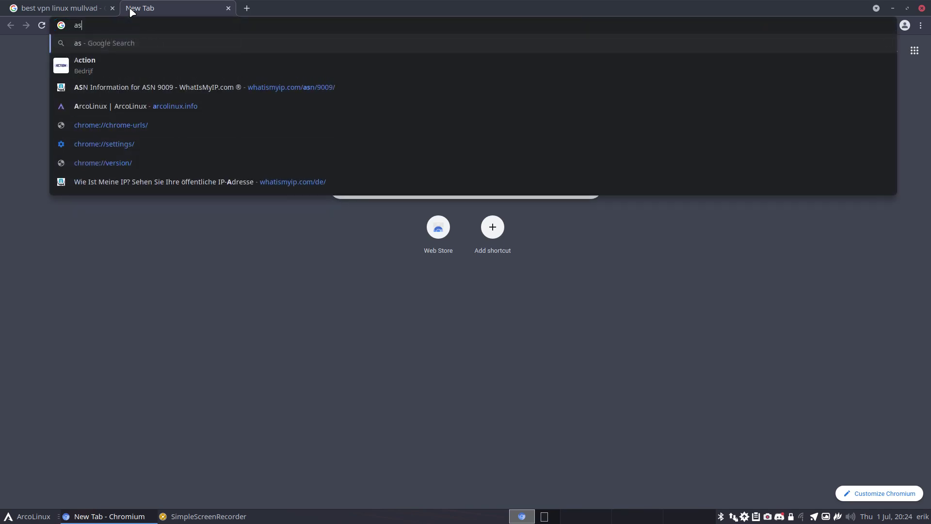
{"action": "key", "text": "Escape"}
{"action": "type", "text": "seedhost"}
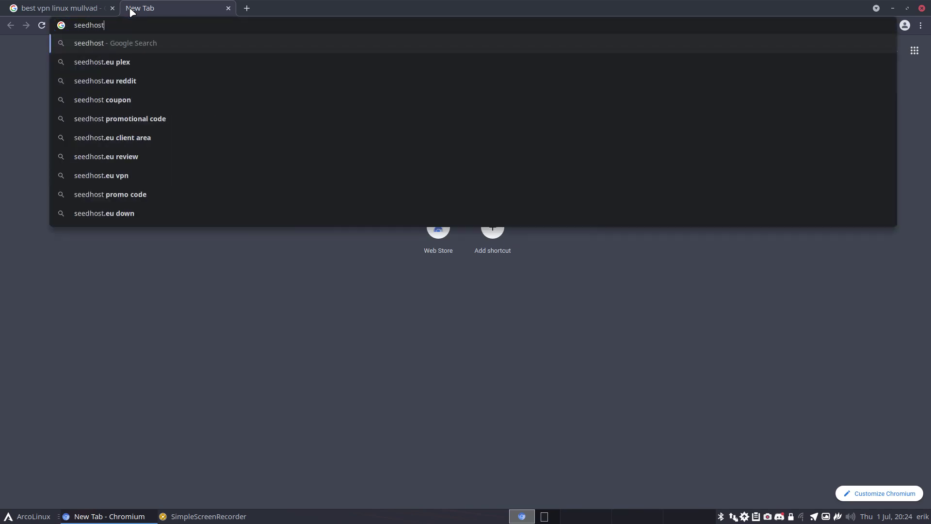
{"action": "type", "text": " arcolinux"}
{"action": "key", "text": "Return"}
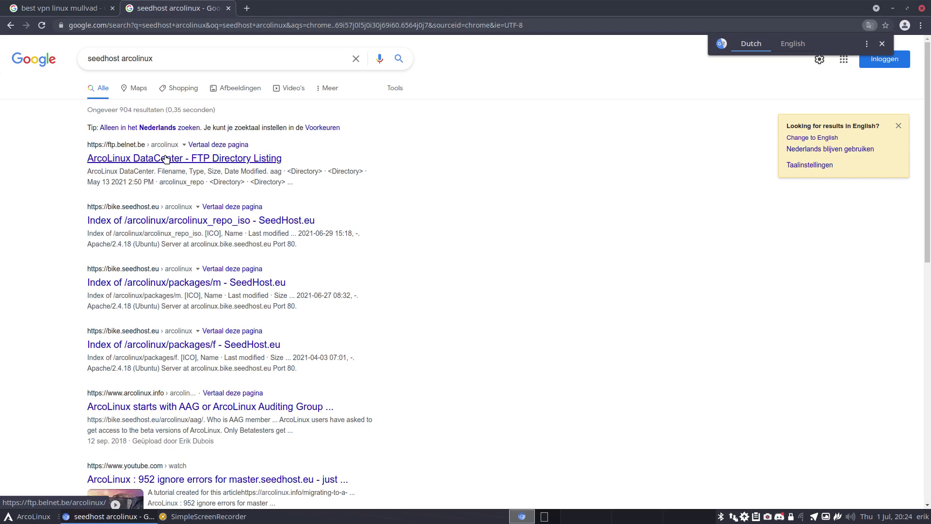
Open the ArcoLinux DataCenter iso folder and download arcolinuxb-awesome-v21.05.9-x86_64.iso.
{"action": "left_click", "coordinate": [166, 159]}
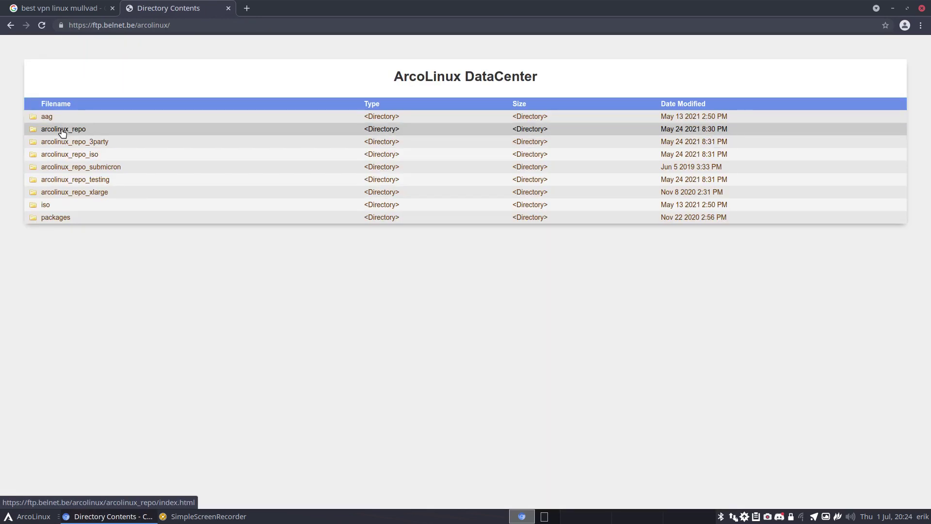
{"action": "left_click", "coordinate": [46, 205]}
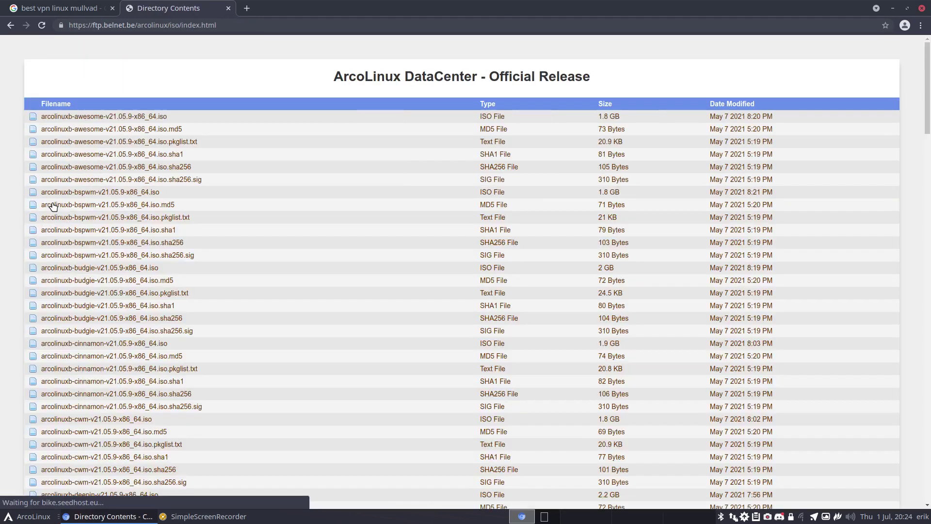
{"action": "left_click", "coordinate": [103, 117]}
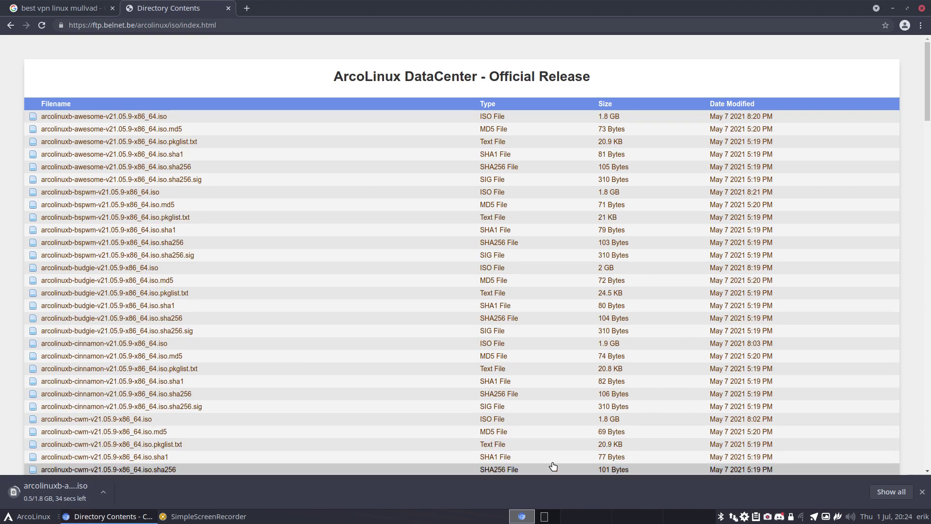
Open the Mullvad window from the tray and cancel the running ISO download.
{"action": "right_click", "coordinate": [791, 516]}
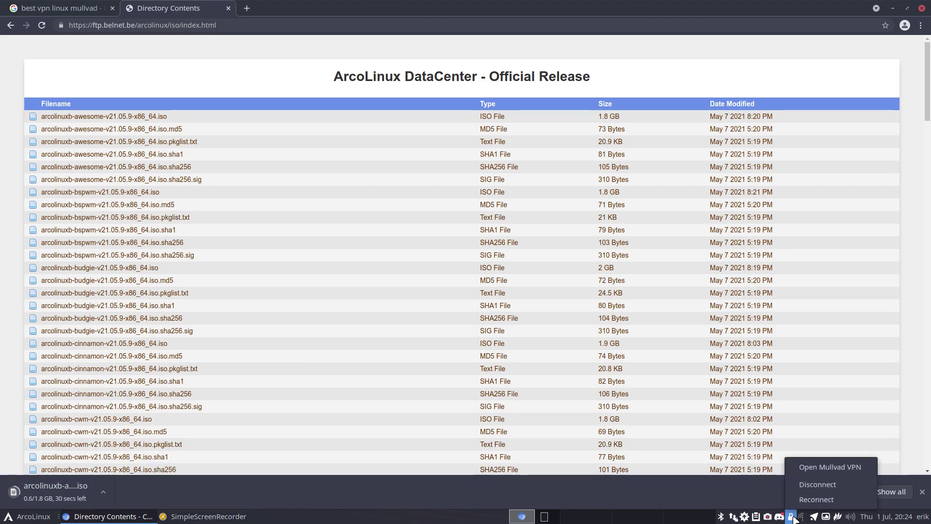
{"action": "left_click", "coordinate": [824, 467]}
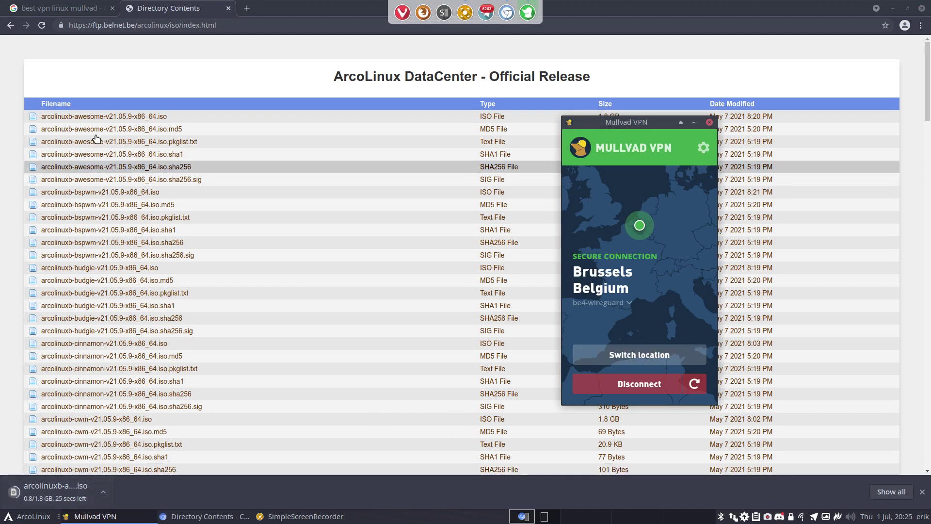
{"action": "left_click", "coordinate": [103, 492]}
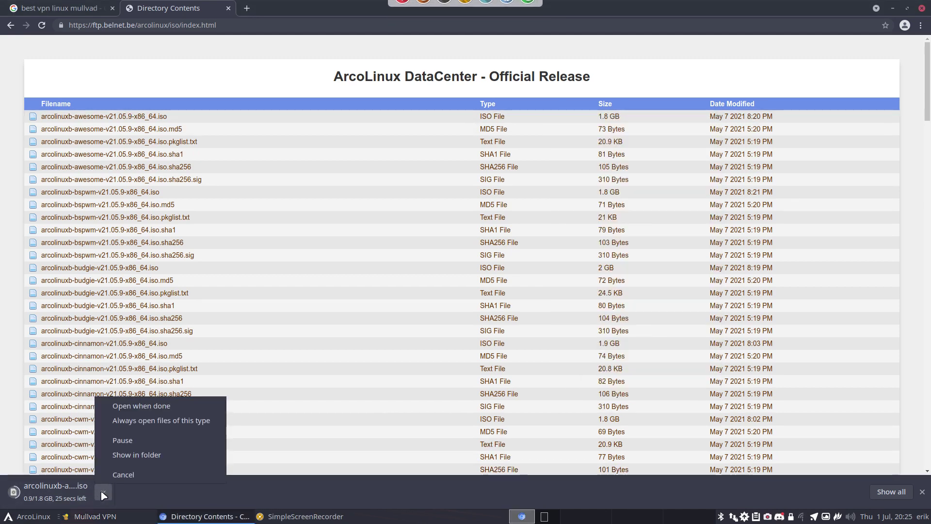
{"action": "left_click", "coordinate": [130, 477]}
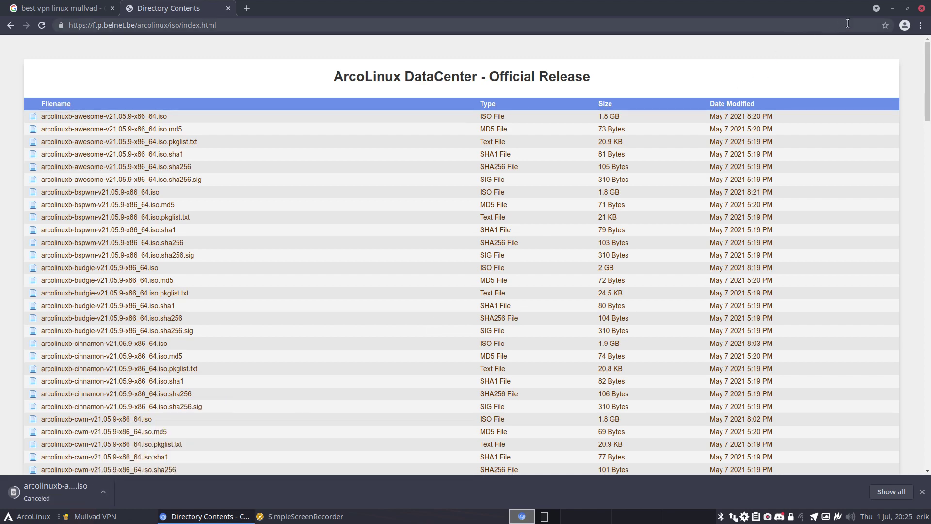
Switch the VPN connection to Australia, landing on Sydney via au13-wireguard.
{"action": "left_click", "coordinate": [894, 6]}
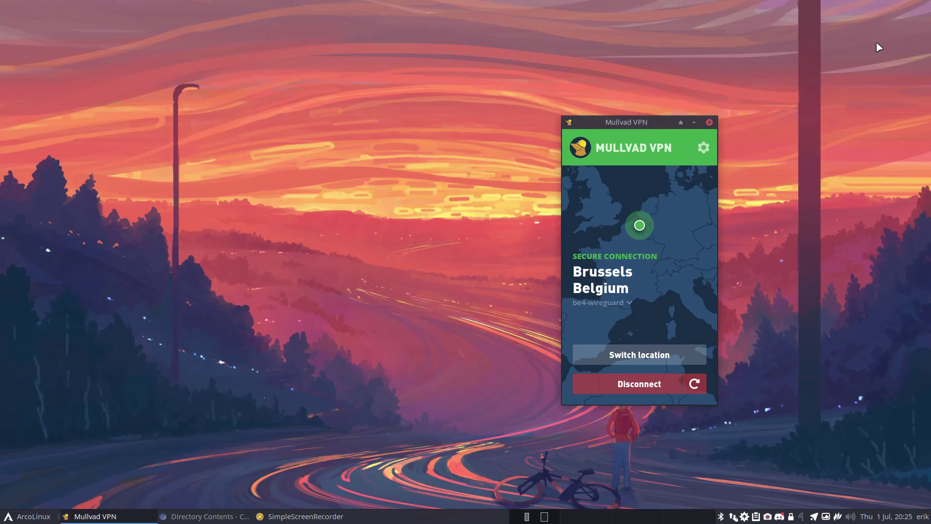
{"action": "left_click", "coordinate": [640, 357]}
{"action": "scroll", "coordinate": [640, 356], "scroll_direction": "down", "scroll_amount": 8}
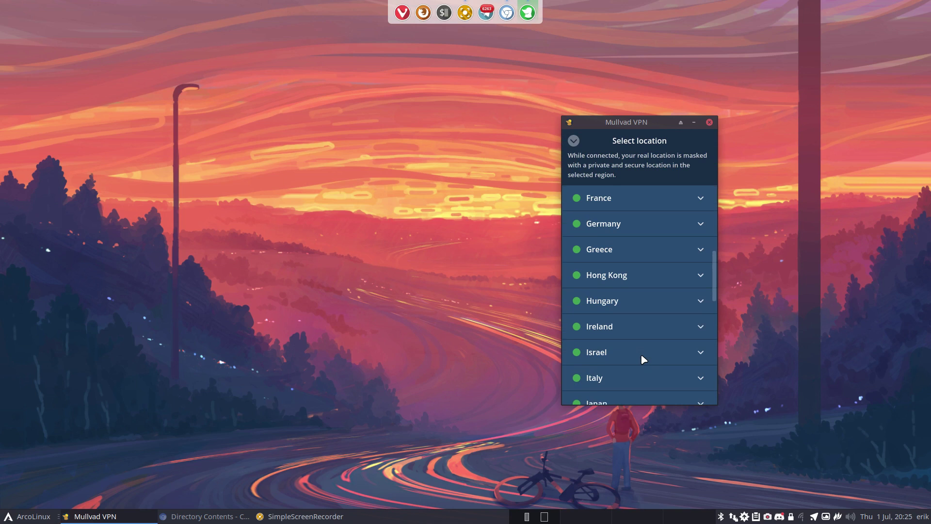
{"action": "scroll", "coordinate": [643, 358], "scroll_direction": "down", "scroll_amount": 8}
{"action": "scroll", "coordinate": [643, 359], "scroll_direction": "up", "scroll_amount": 15}
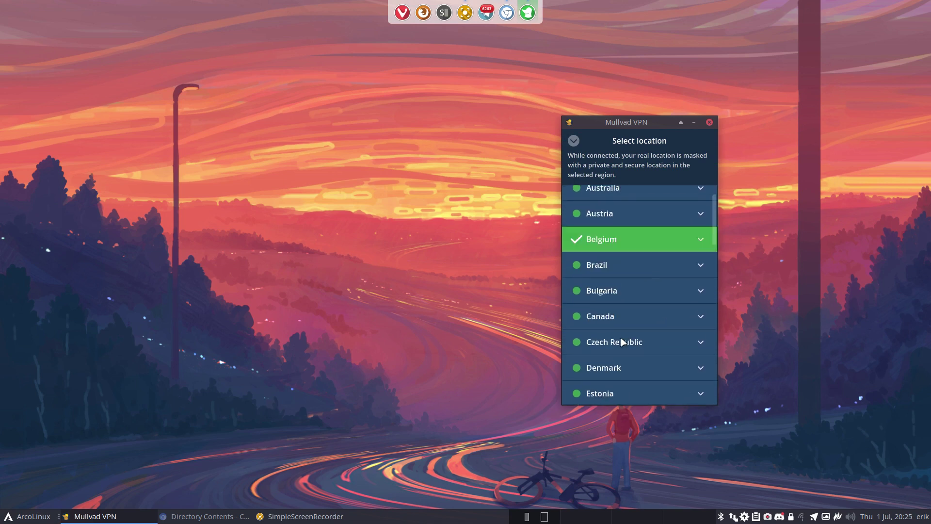
{"action": "left_click", "coordinate": [641, 223]}
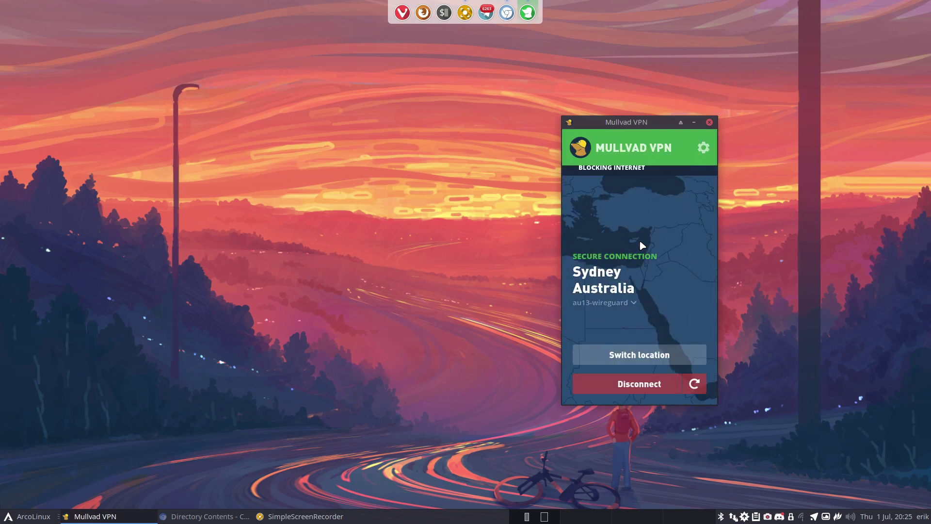
{"action": "left_click_drag", "start_coordinate": [648, 126], "coordinate": [751, 138]}
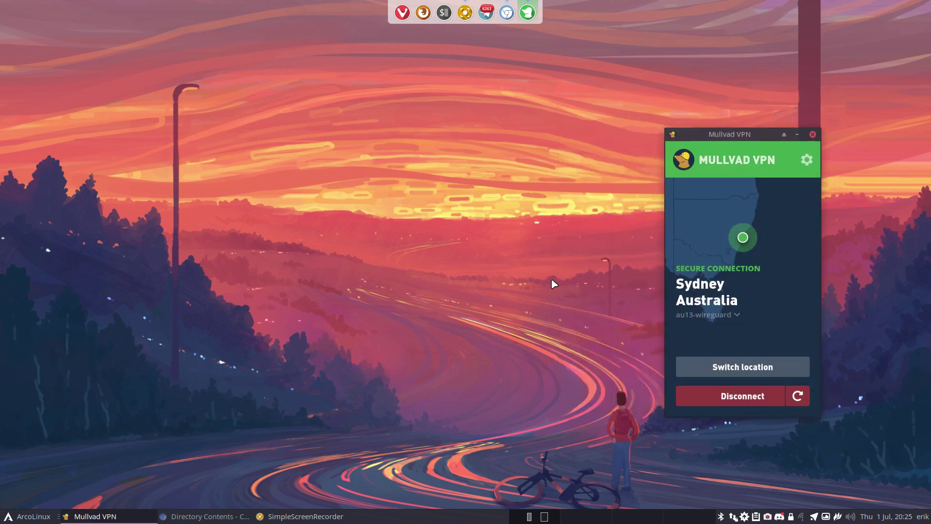
{"action": "left_click", "coordinate": [206, 516]}
Redownload the awesome ISO over Sydney, then close the tabs and cancel it on the Downloads page.
{"action": "left_click", "coordinate": [42, 26]}
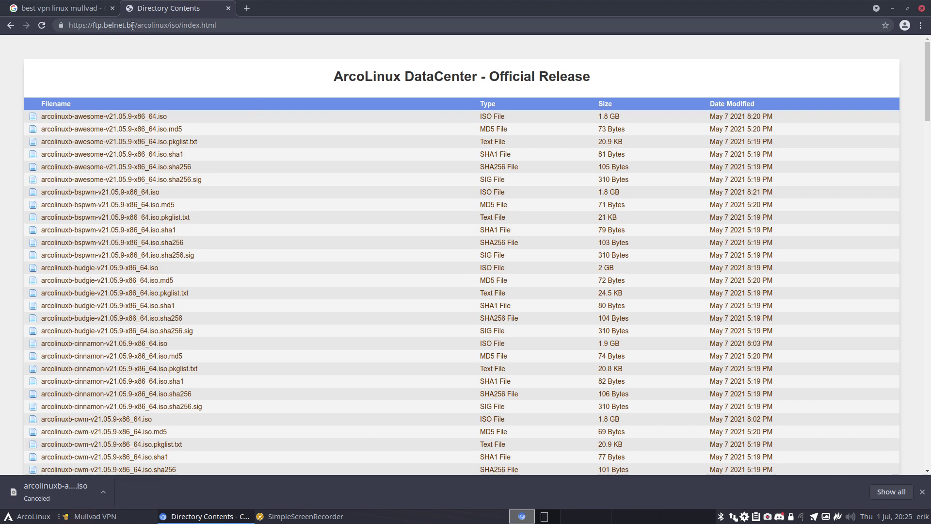
{"action": "left_click", "coordinate": [107, 117]}
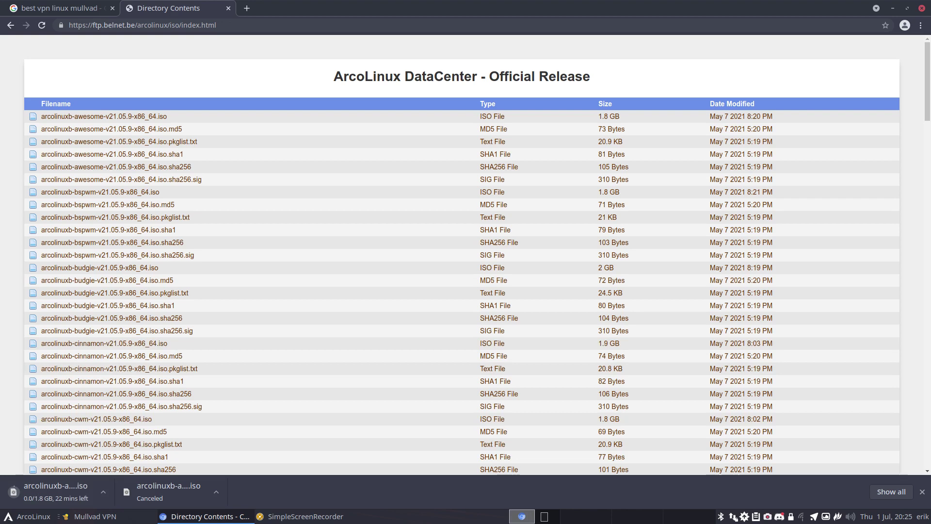
{"action": "mouse_move", "coordinate": [466, 2]}
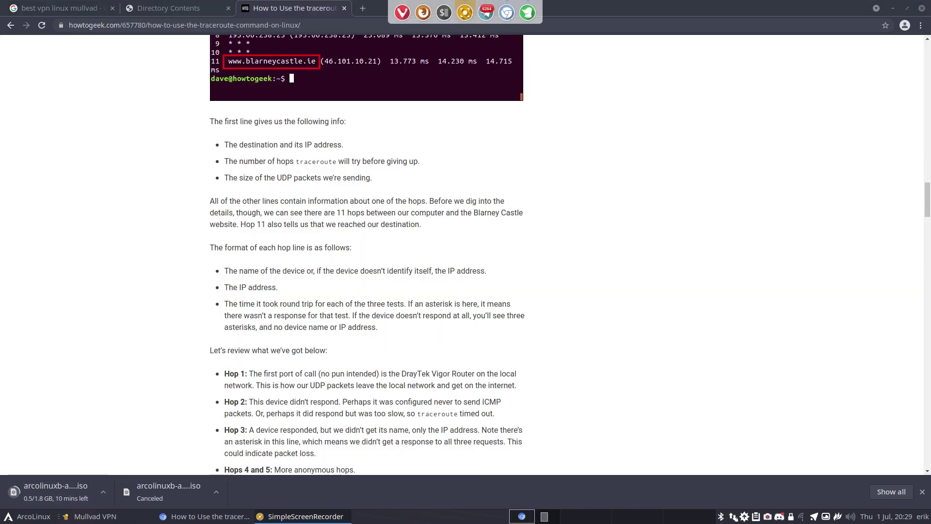
{"action": "left_click", "coordinate": [344, 9]}
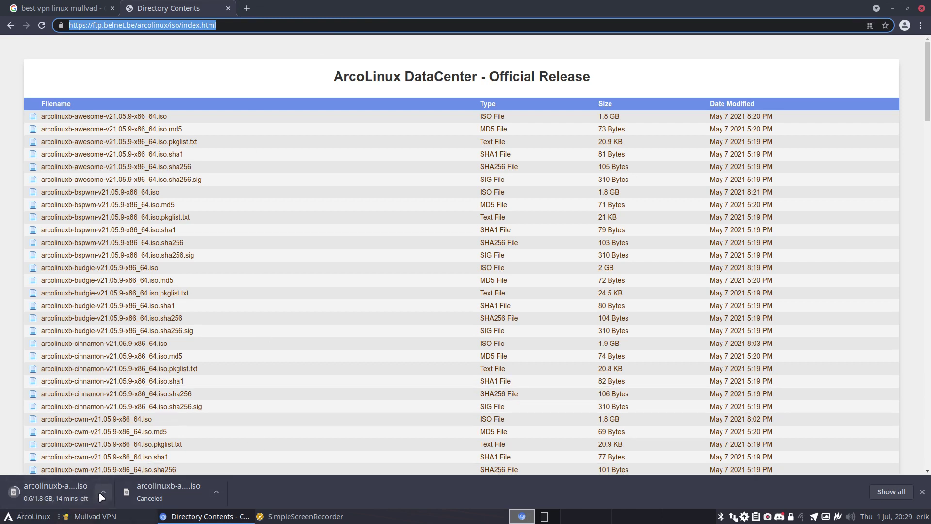
{"action": "left_click", "coordinate": [229, 8]}
{"action": "left_click", "coordinate": [112, 8]}
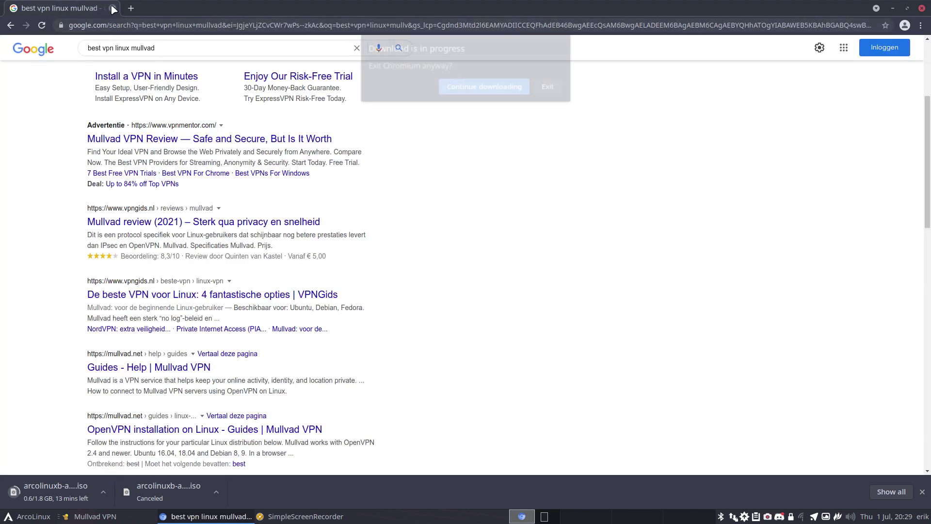
{"action": "left_click", "coordinate": [482, 87]}
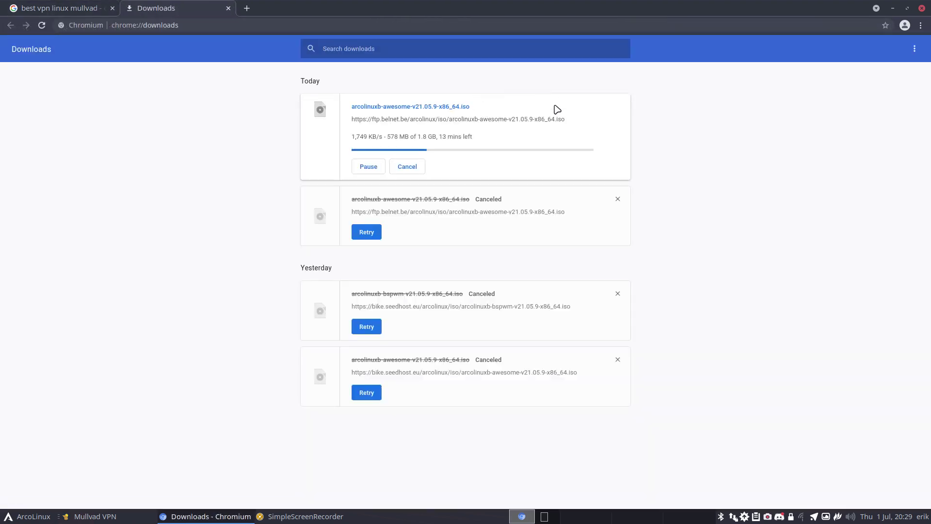
{"action": "left_click", "coordinate": [407, 167]}
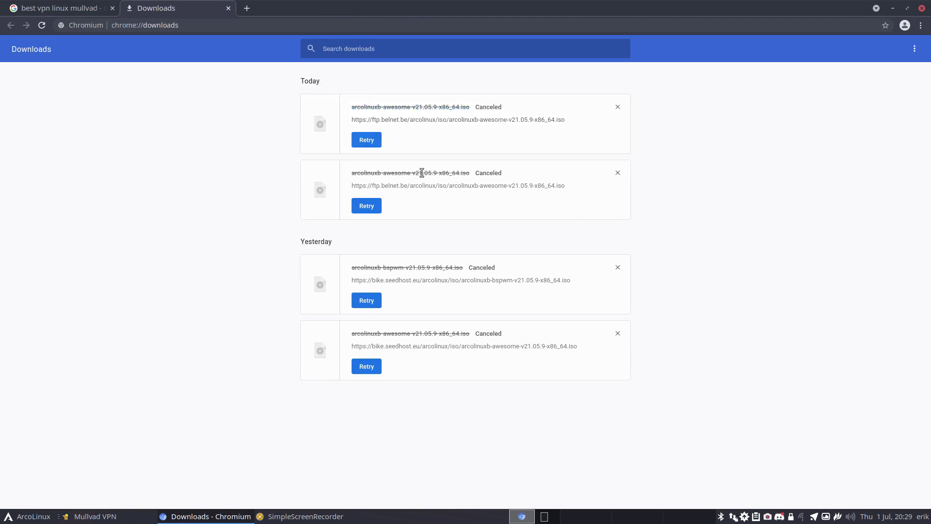
{"action": "left_click", "coordinate": [922, 8]}
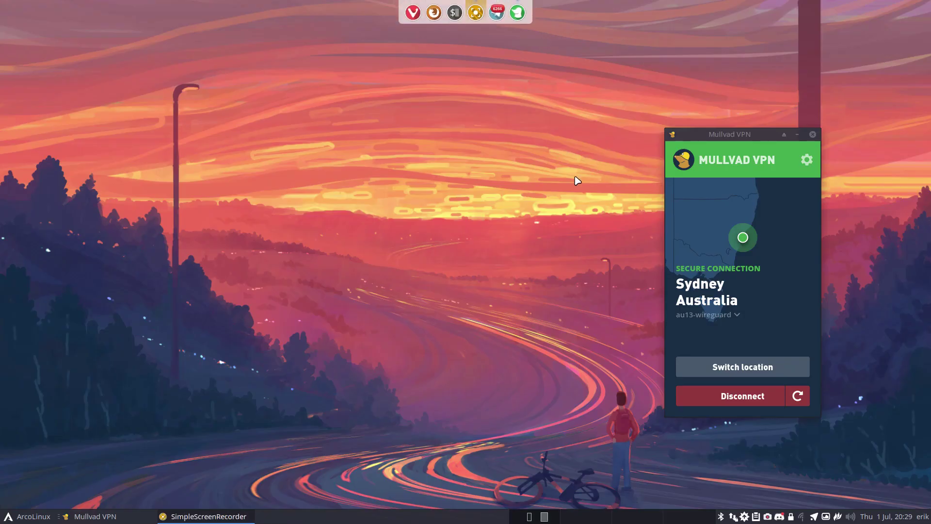
{"action": "left_click_drag", "start_coordinate": [746, 135], "coordinate": [821, 186]}
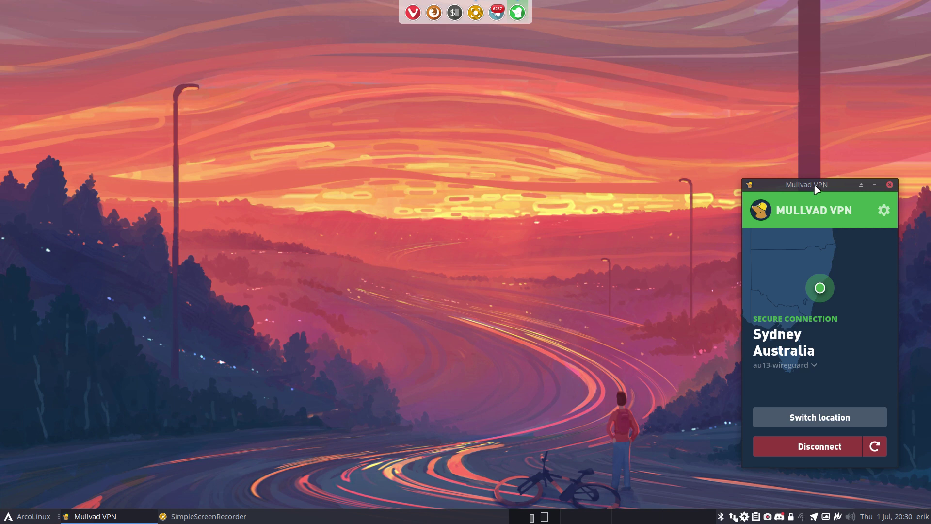
{"action": "left_click_drag", "start_coordinate": [815, 186], "coordinate": [798, 183]}
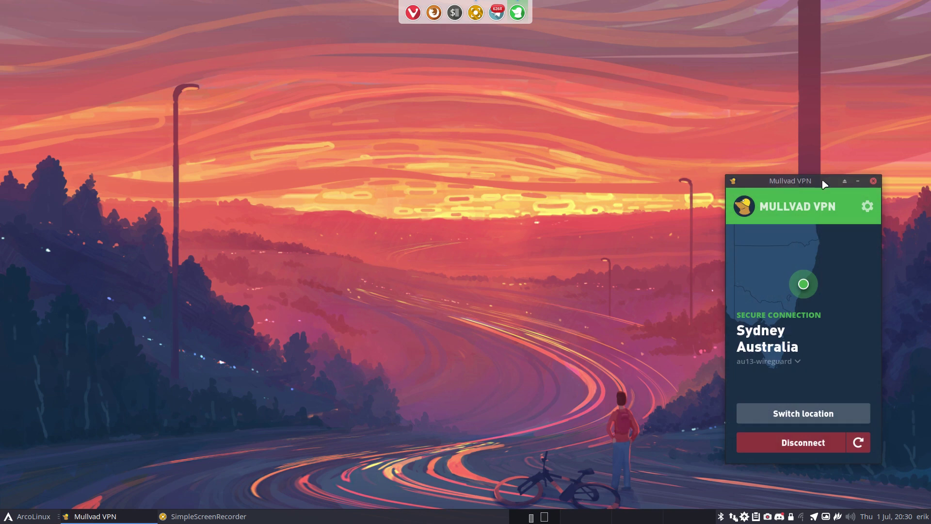